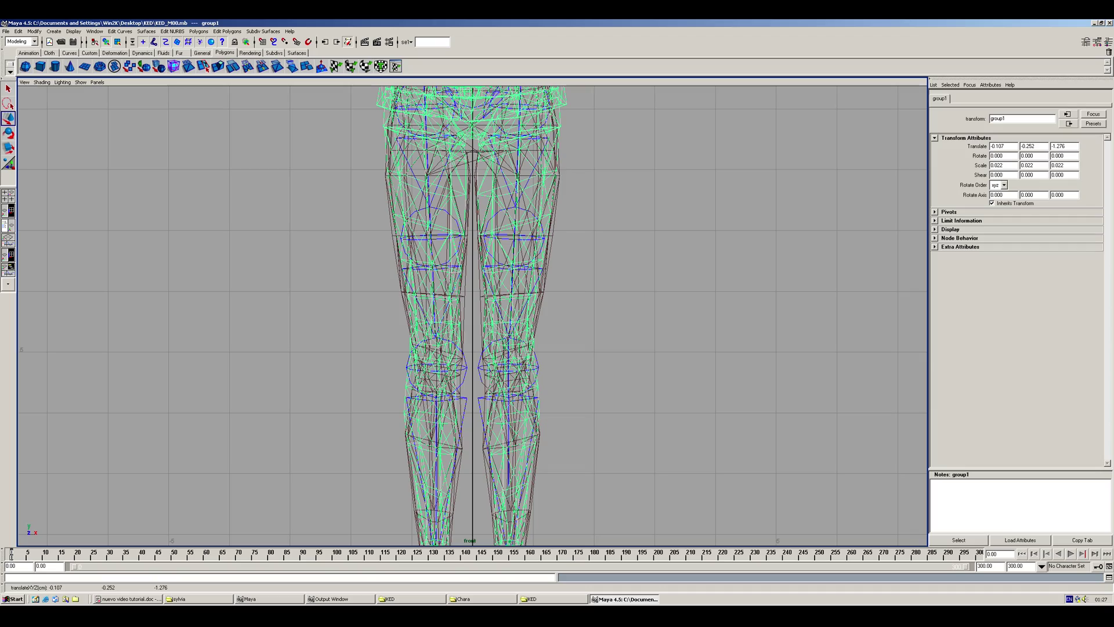
# Step: Nudge group1 slightly along X in the front view, to a translate X of -0.096
pyautogui.keyDown('alt'); pyautogui.moveTo(473, 232); pyautogui.dragTo(473, 407, button='middle'); pyautogui.keyUp('alt')
pyautogui.keyDown('alt'); pyautogui.moveTo(473, 315); pyautogui.dragTo(592, 315, button='right'); pyautogui.keyUp('alt')
pyautogui.moveTo(592, 316); pyautogui.dragTo(594, 316, button='middle')
pyautogui.keyDown('alt'); pyautogui.moveTo(594, 316); pyautogui.dragTo(453, 342, button='right'); pyautogui.keyUp('alt')
pyautogui.keyDown('alt'); pyautogui.moveTo(539, 352); pyautogui.dragTo(538, 373, button='middle'); pyautogui.keyUp('alt')
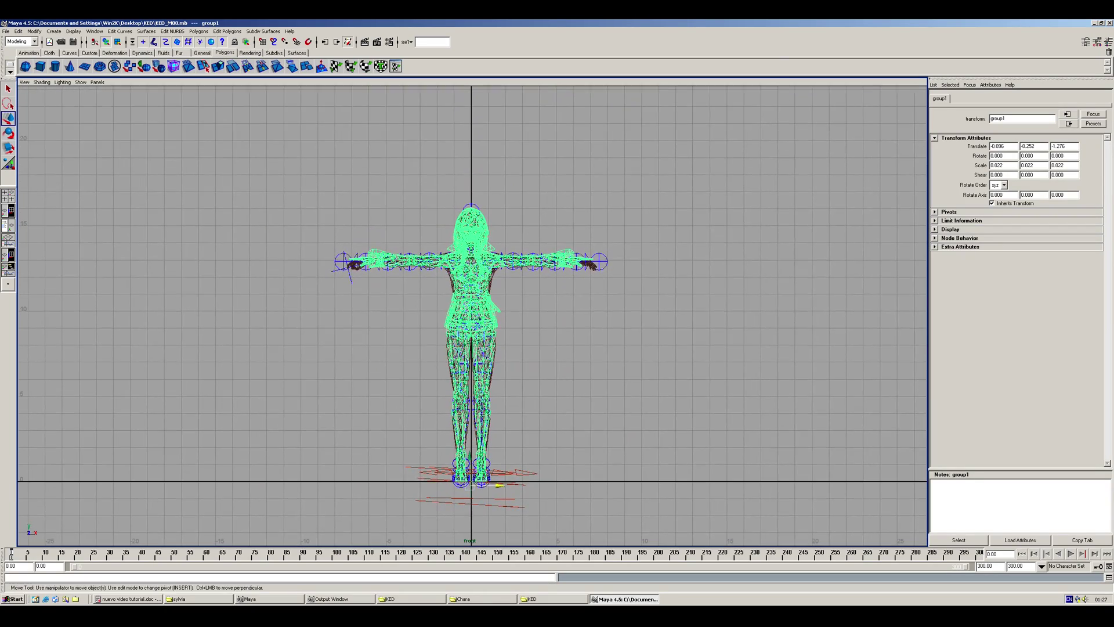
# Step: Examine in the side view how the character mesh aligns with the skeleton and reference body, from feet to head
pyautogui.keyDown('alt'); pyautogui.moveTo(538, 373); pyautogui.dragTo(598, 373, button='right'); pyautogui.keyUp('alt')
pyautogui.press('space')
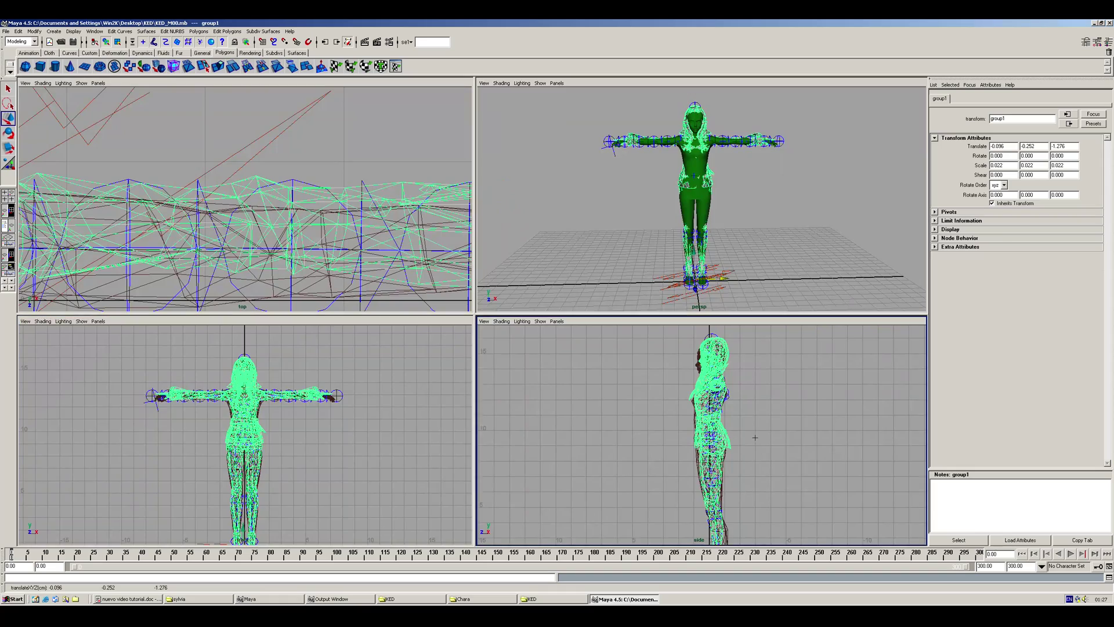
pyautogui.press('space')
pyautogui.keyDown('alt'); pyautogui.moveTo(581, 323); pyautogui.dragTo(615, 323, button='right'); pyautogui.keyUp('alt')
pyautogui.keyDown('alt'); pyautogui.moveTo(615, 324); pyautogui.dragTo(610, 63, button='middle'); pyautogui.keyUp('alt')
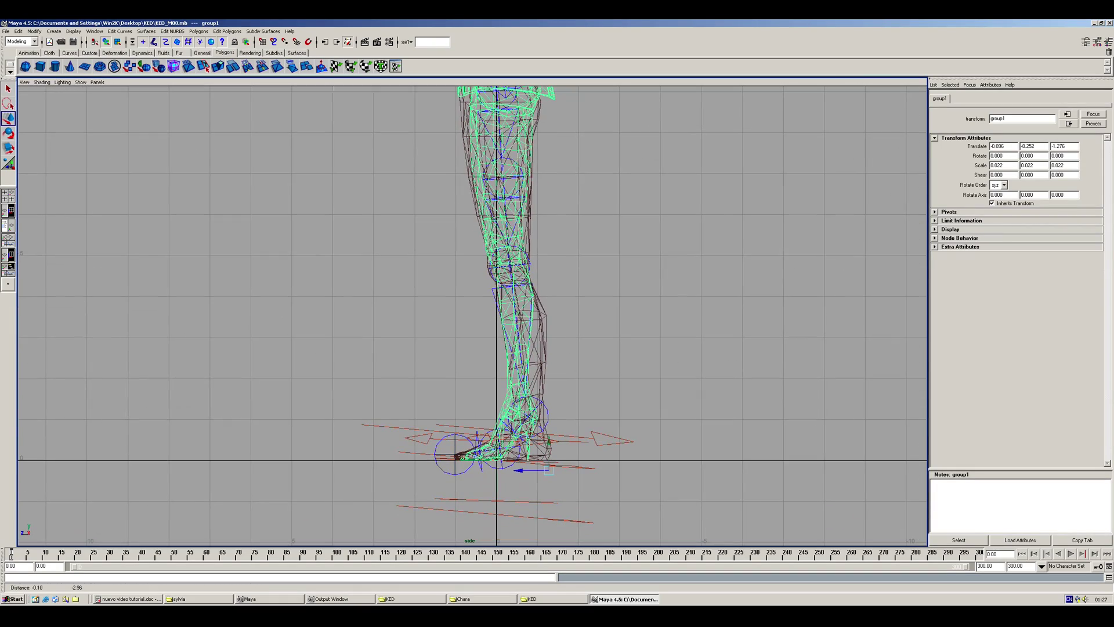
pyautogui.keyDown('alt'); pyautogui.moveTo(612, 129); pyautogui.dragTo(603, 434, button='middle'); pyautogui.keyUp('alt')
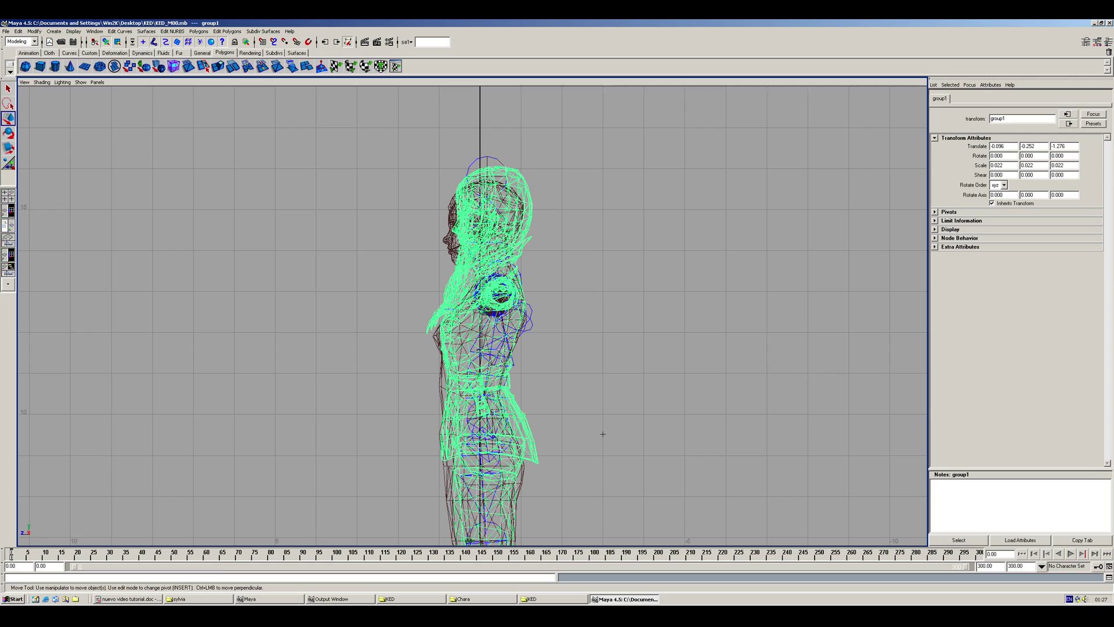
pyautogui.middleClick(603, 433)
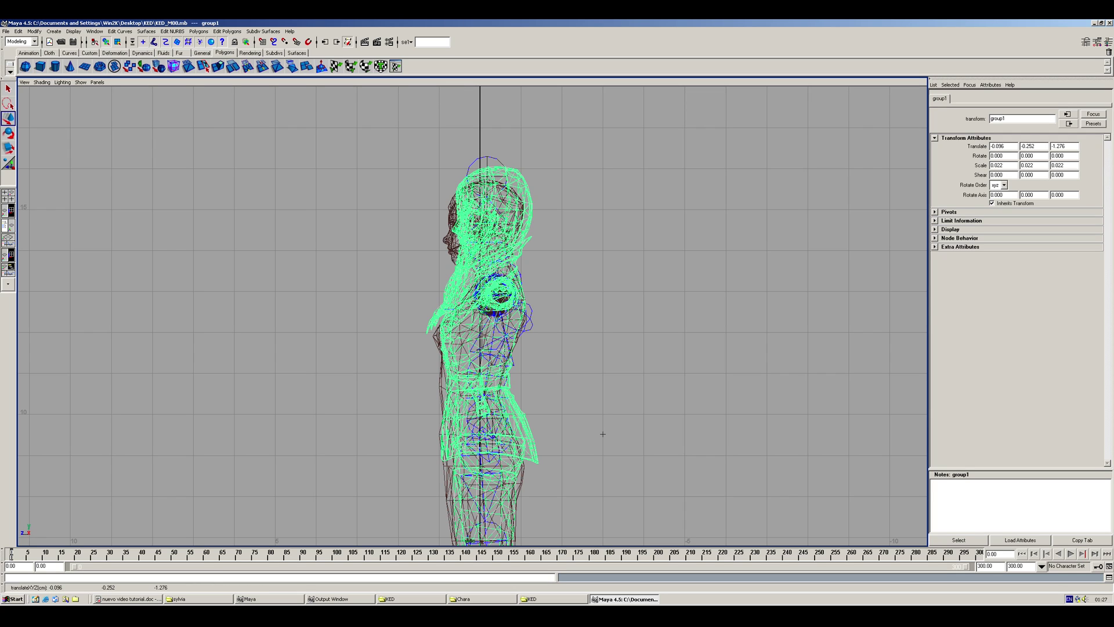
pyautogui.keyDown('alt'); pyautogui.moveTo(603, 433); pyautogui.dragTo(640, 392, button='middle'); pyautogui.keyUp('alt')
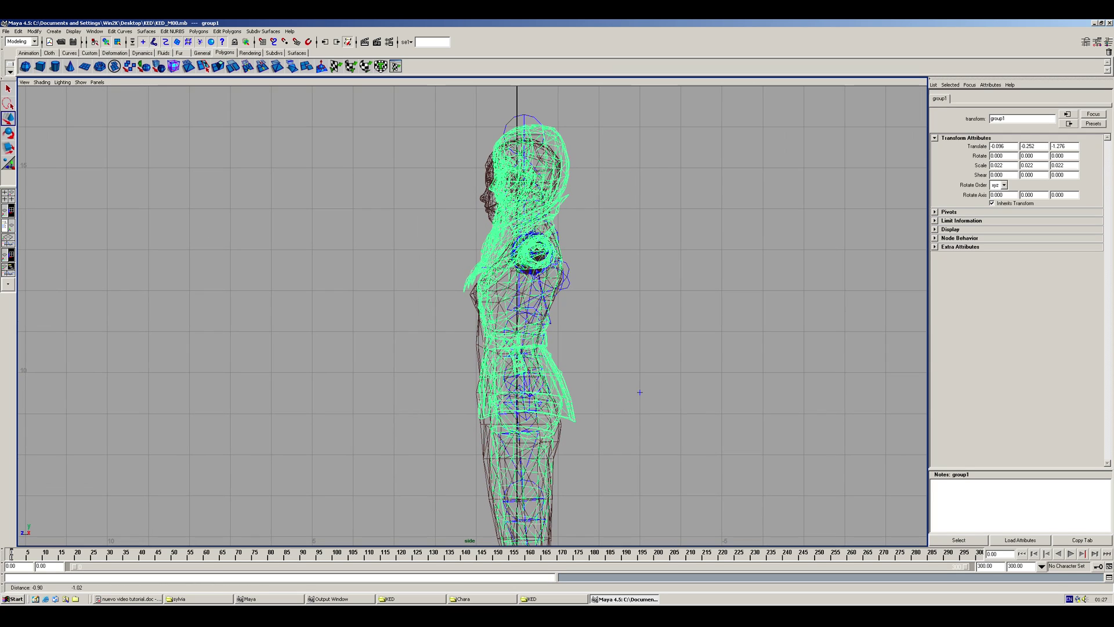
# Step: Save the scene under the new name syl_kaede_base
pyautogui.click(6, 31)
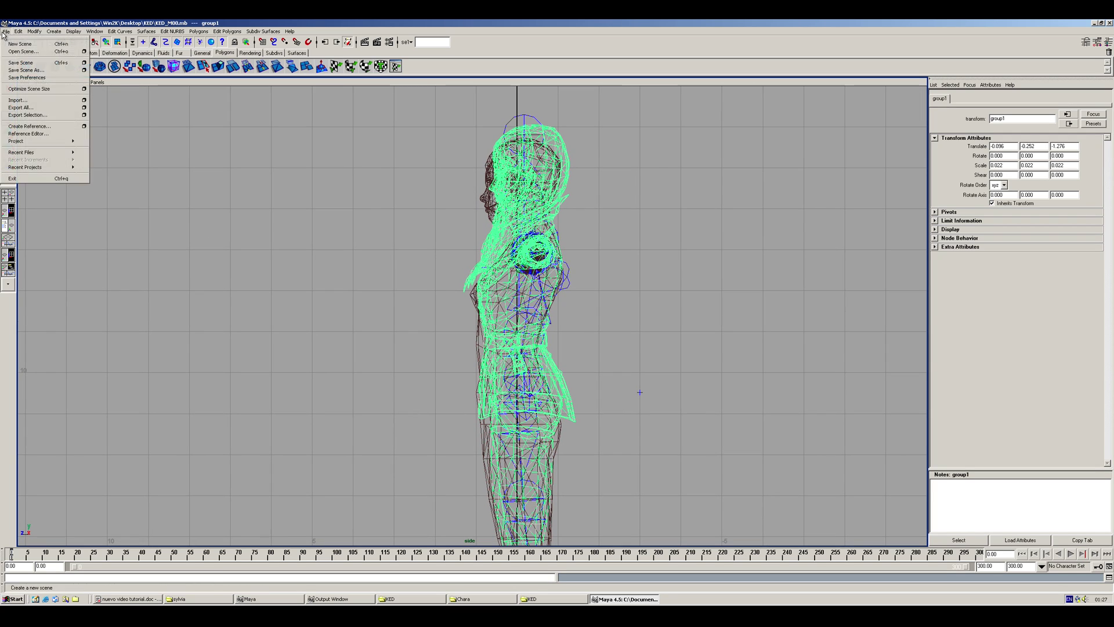
pyautogui.click(25, 70)
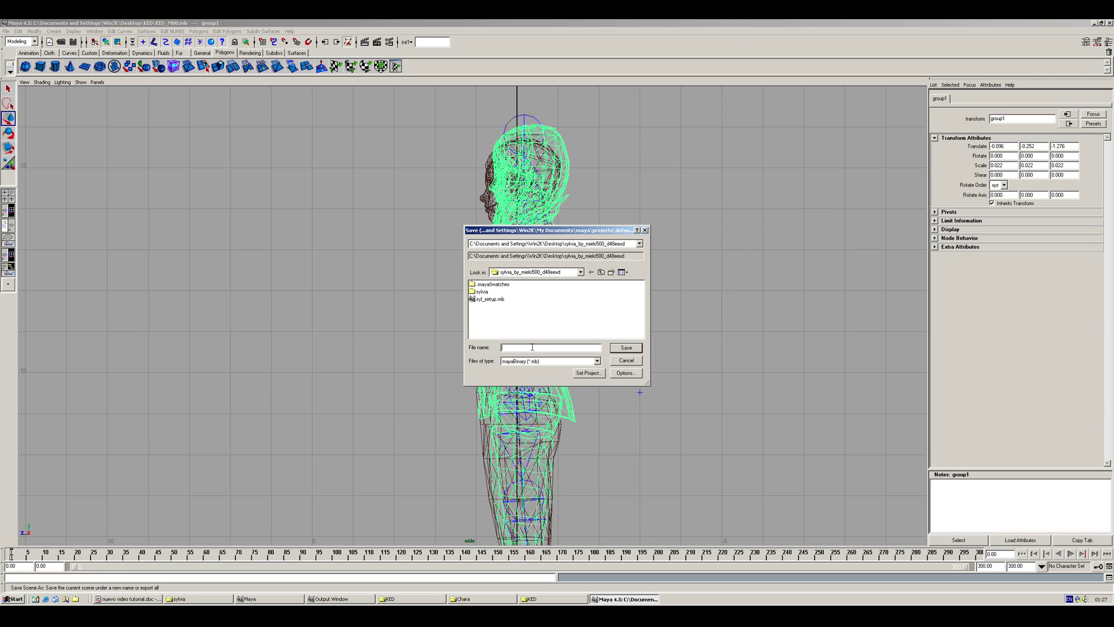
pyautogui.write('syl_kaede_base')
pyautogui.press('Return')
# Step: Ungroup group1 so the eyes, hair, head and body meshes become separate top-level objects
pyautogui.press('space')
pyautogui.press('space')
pyautogui.keyDown('alt'); pyautogui.moveTo(587, 253); pyautogui.dragTo(124, 224, button='right'); pyautogui.keyUp('alt')
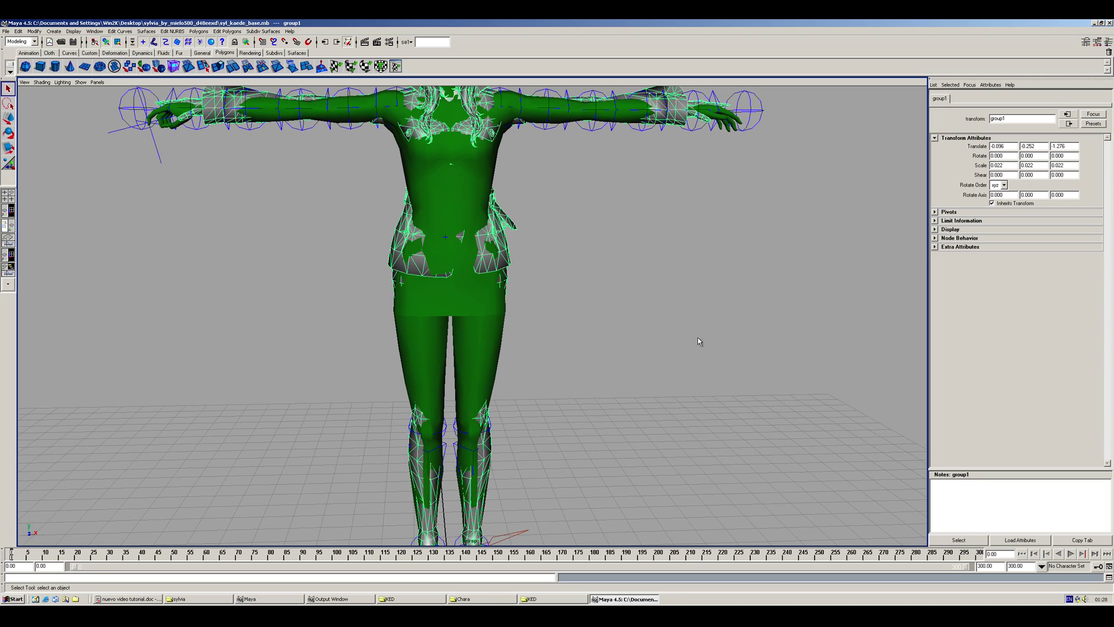
pyautogui.click(8, 226)
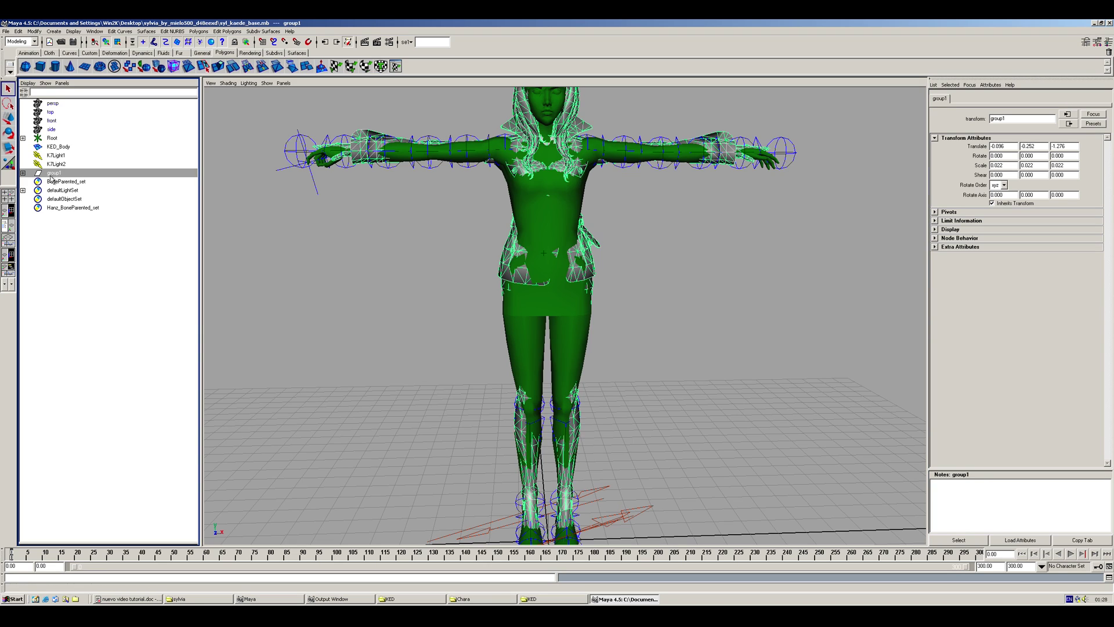
pyautogui.click(23, 173)
pyautogui.click(69, 183)
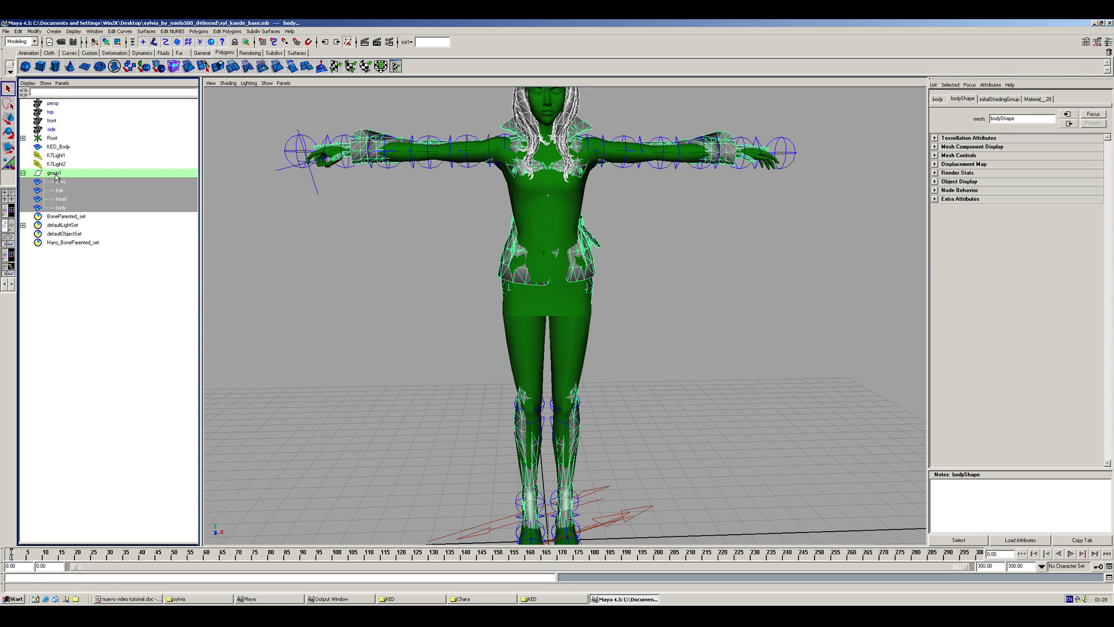
pyautogui.click(55, 174)
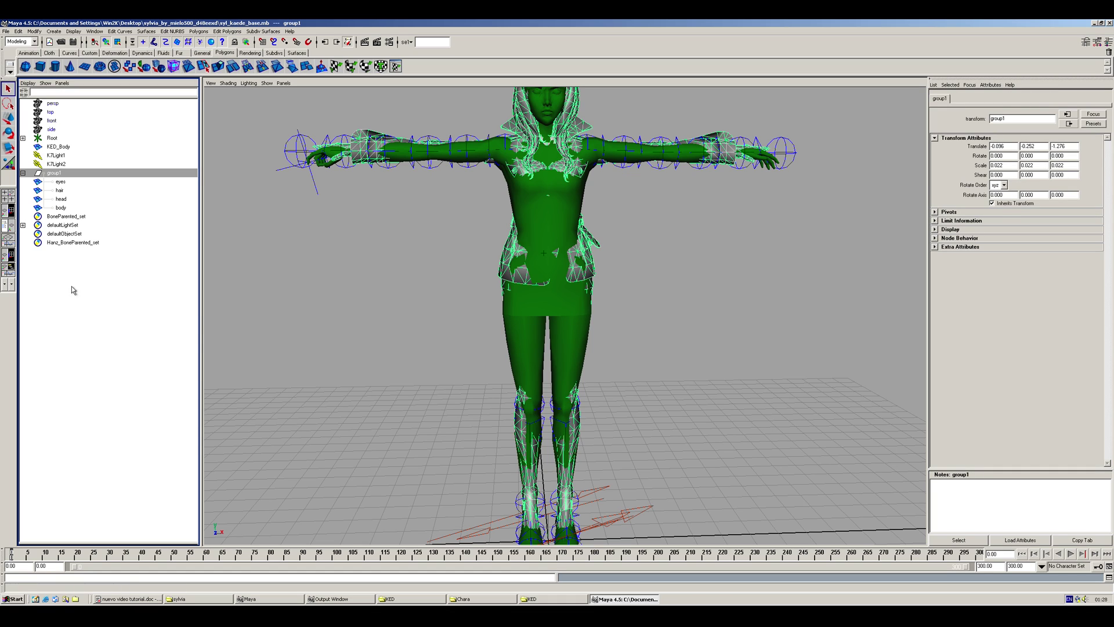
pyautogui.click(18, 32)
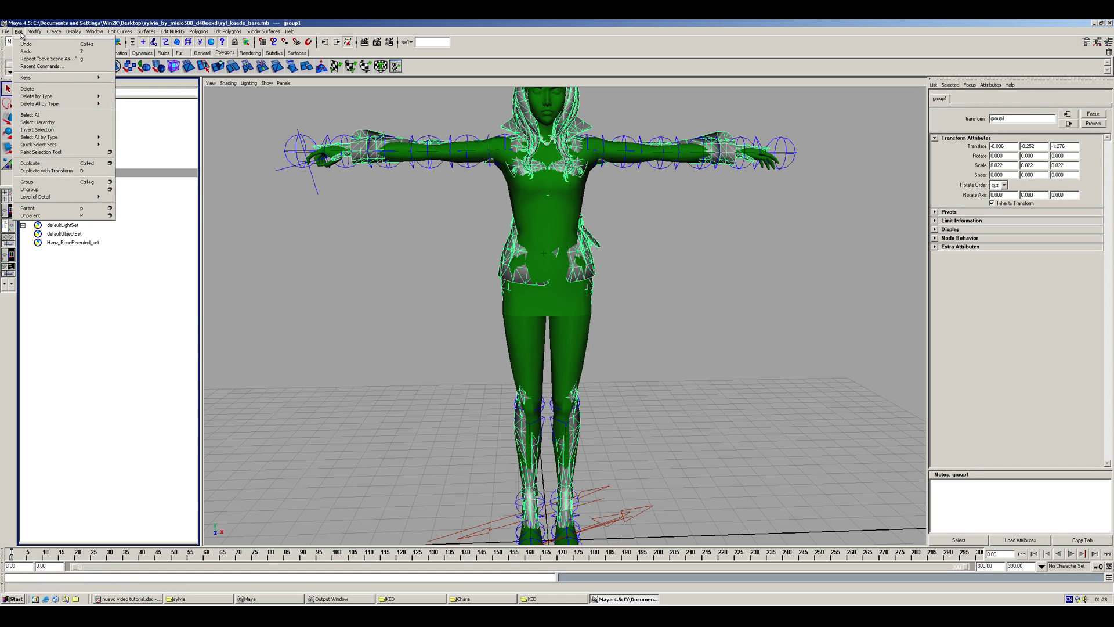
pyautogui.click(30, 189)
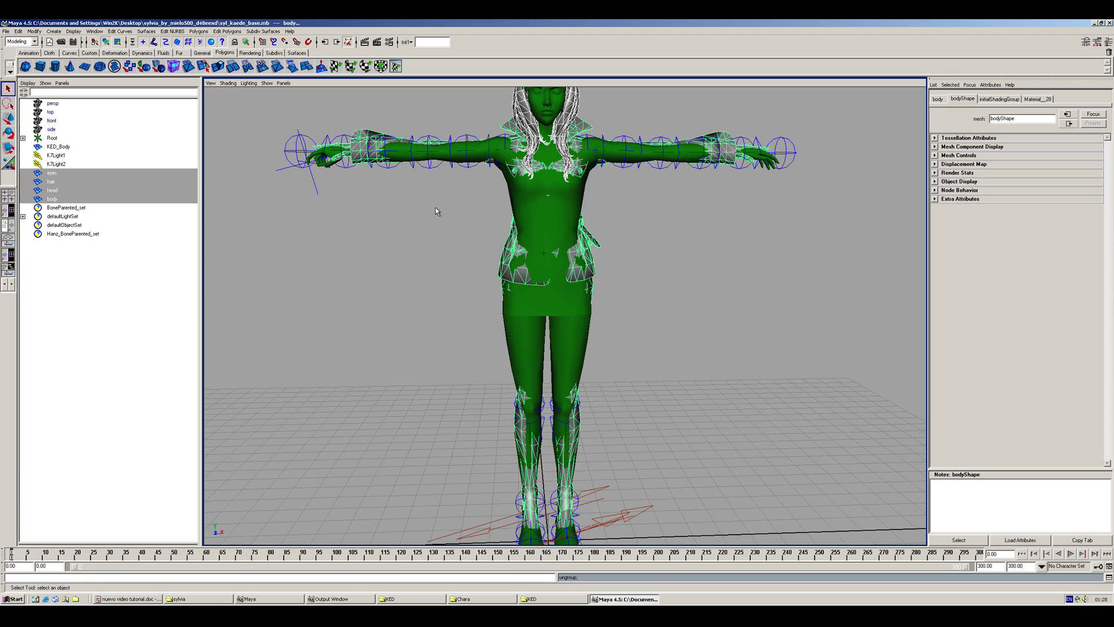
# Step: Expand the Root skeleton hierarchy down to the children of Skull_joint and clear the mesh selection
pyautogui.keyDown('alt'); pyautogui.moveTo(436, 212); pyautogui.dragTo(385, 249); pyautogui.keyUp('alt')
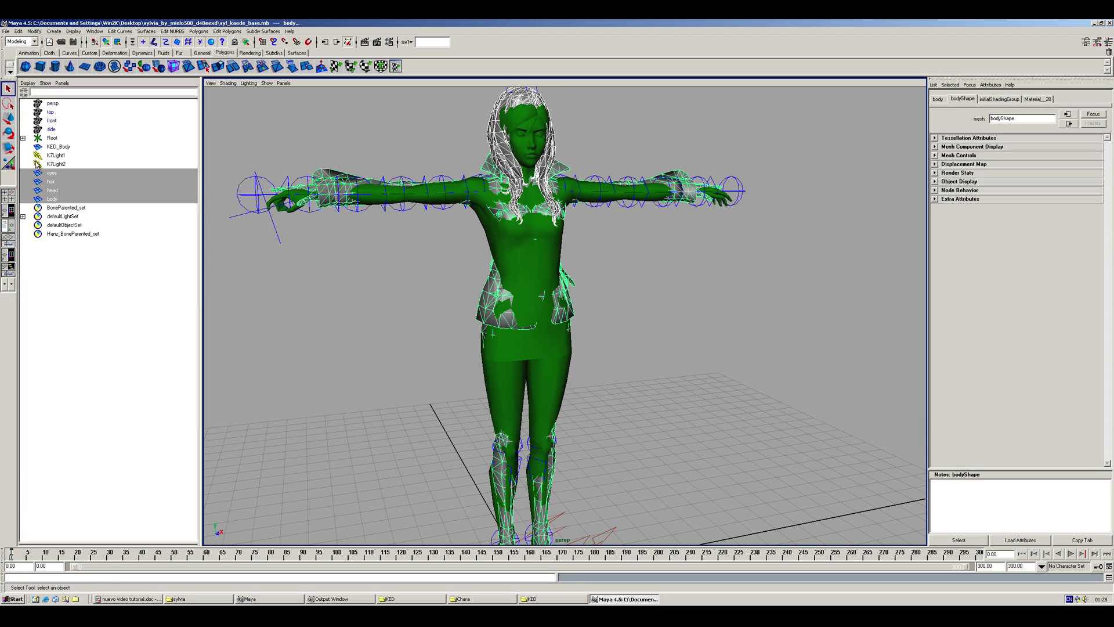
pyautogui.click(22, 139)
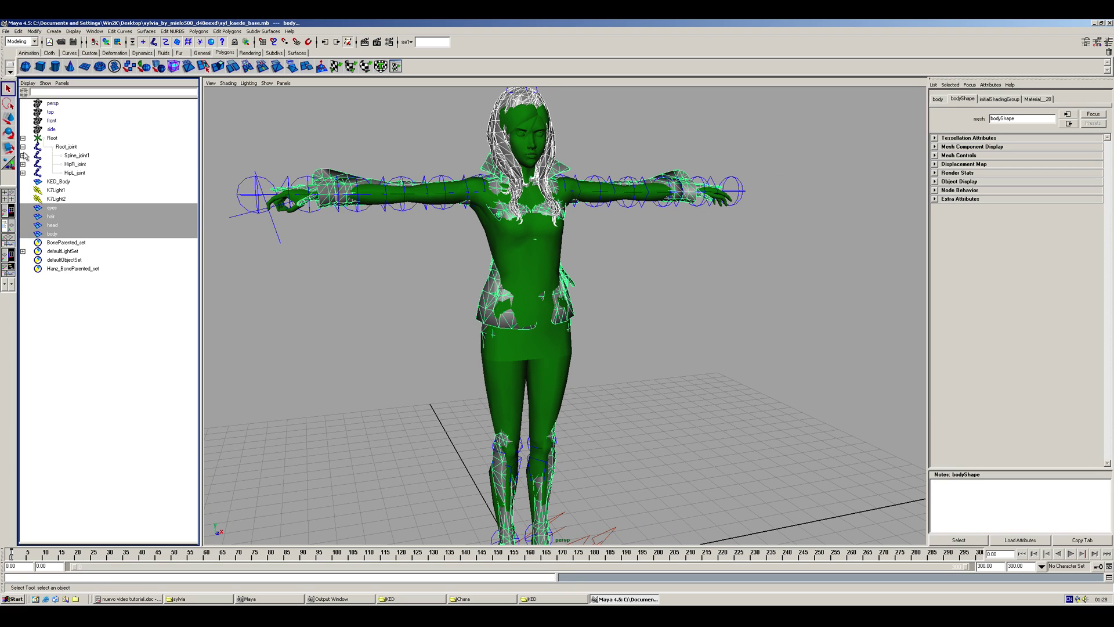
pyautogui.click(23, 155)
pyautogui.click(23, 165)
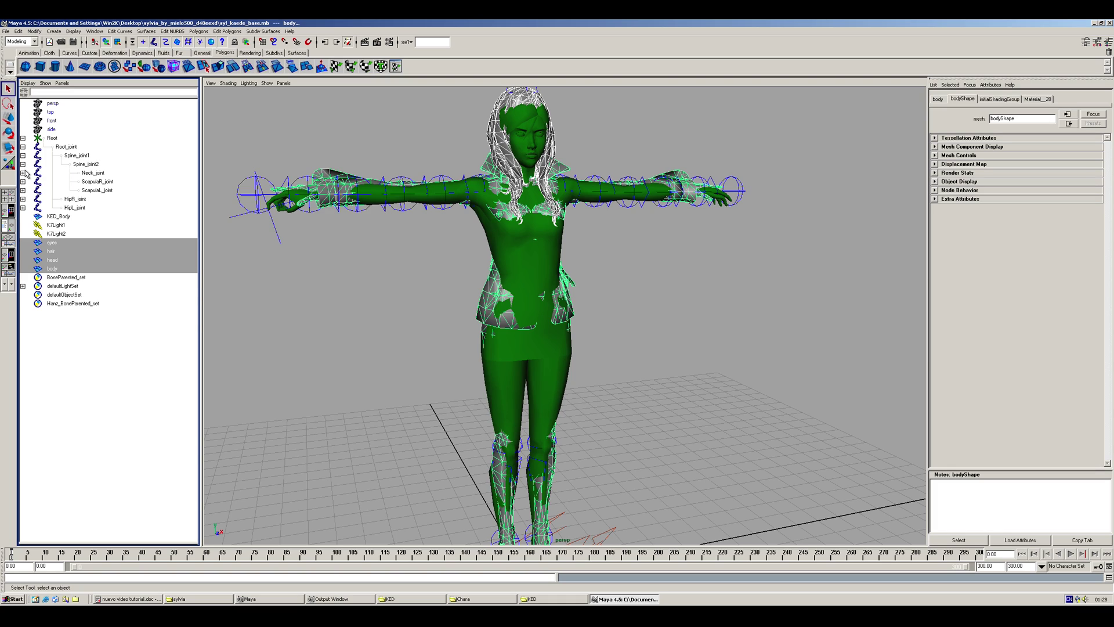
pyautogui.click(23, 173)
pyautogui.click(23, 181)
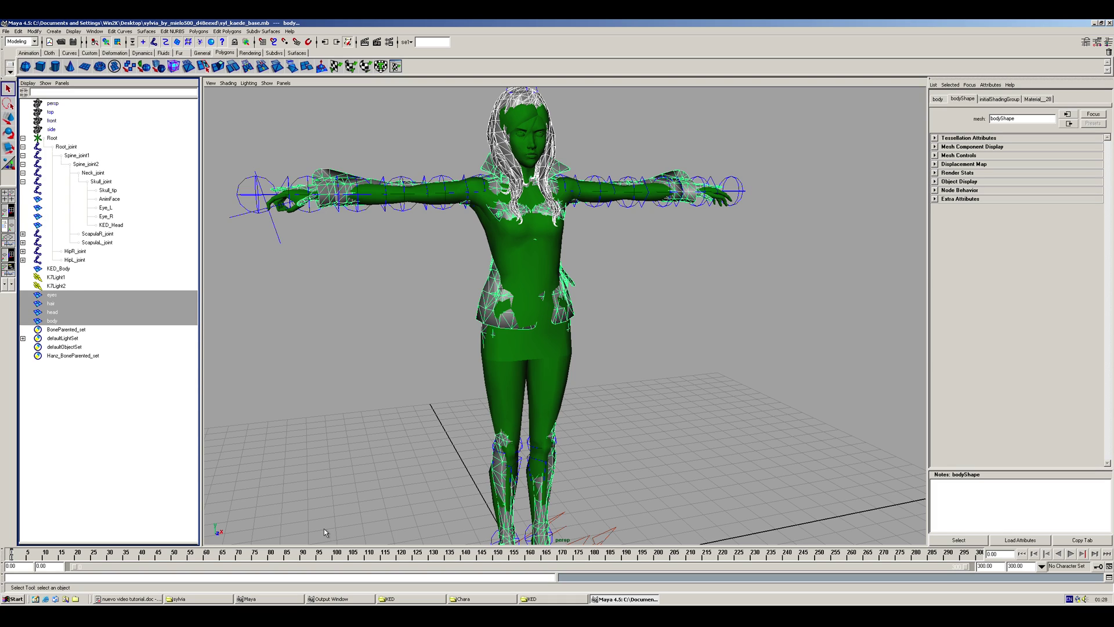
pyautogui.press('r')
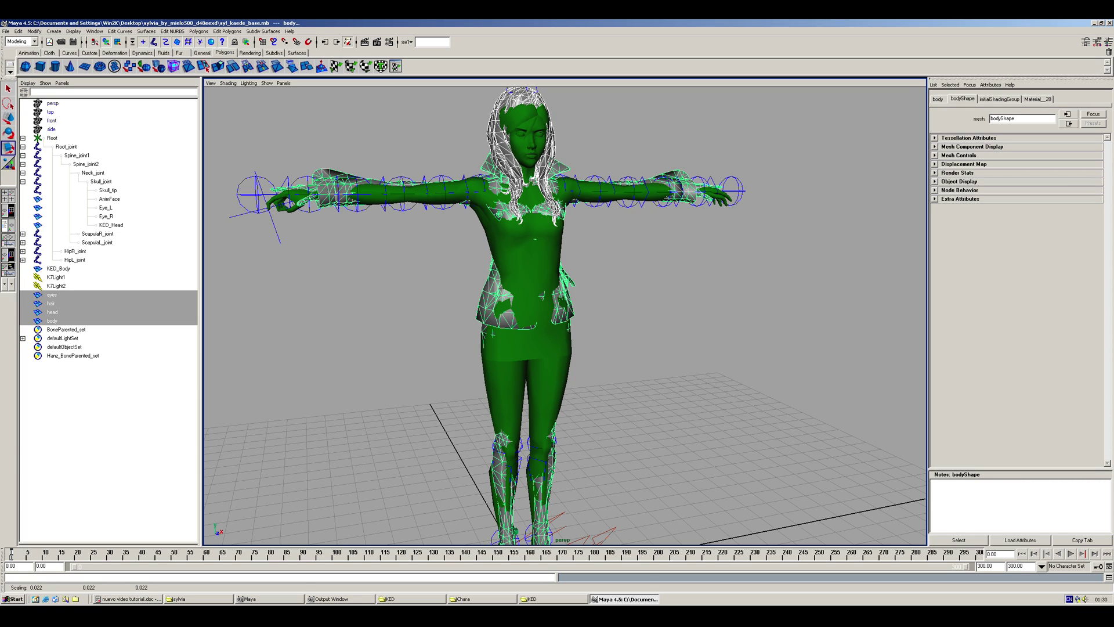
pyautogui.click(325, 278)
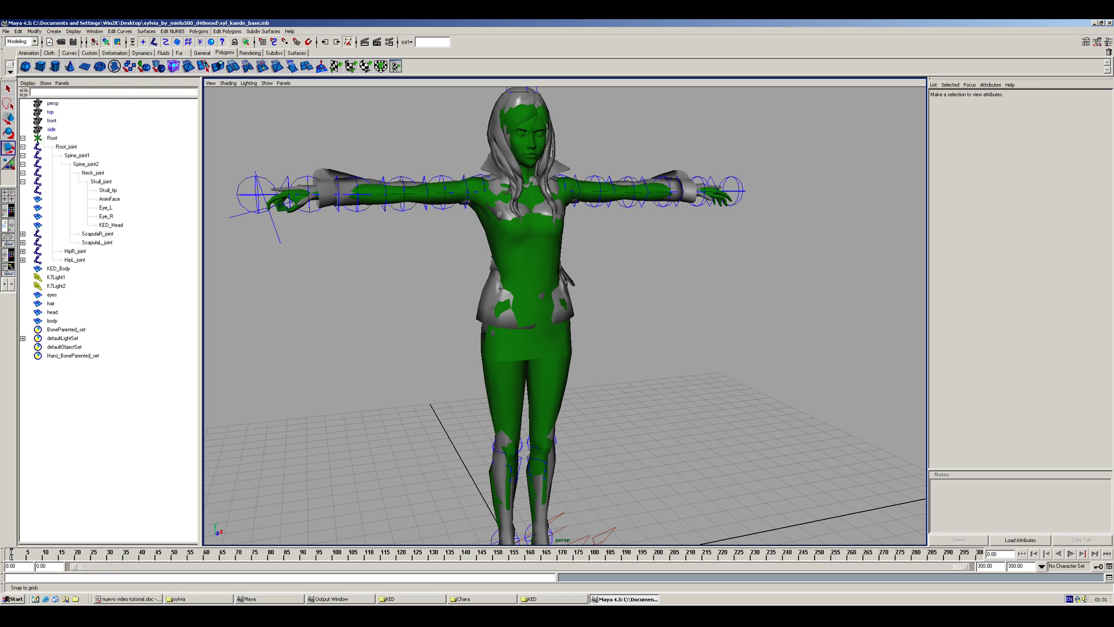
# Step: Smooth bind the body mesh to Root_joint's complete skeleton by closest joint, with max influences 1 and dropoff rate 4
pyautogui.click(27, 42)
pyautogui.click(24, 51)
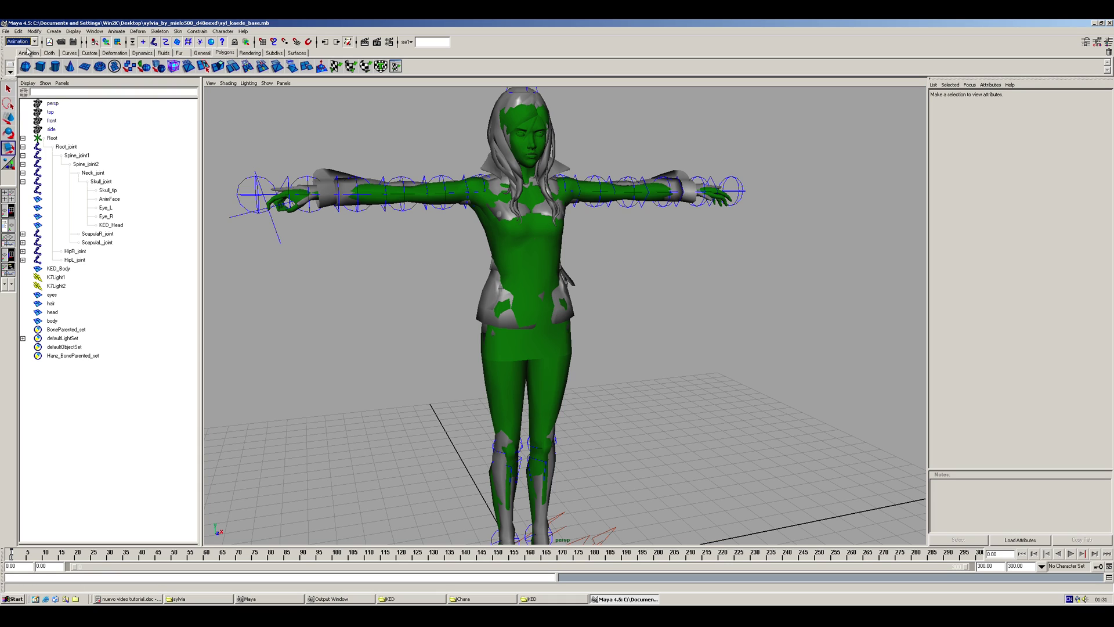
pyautogui.click(58, 147)
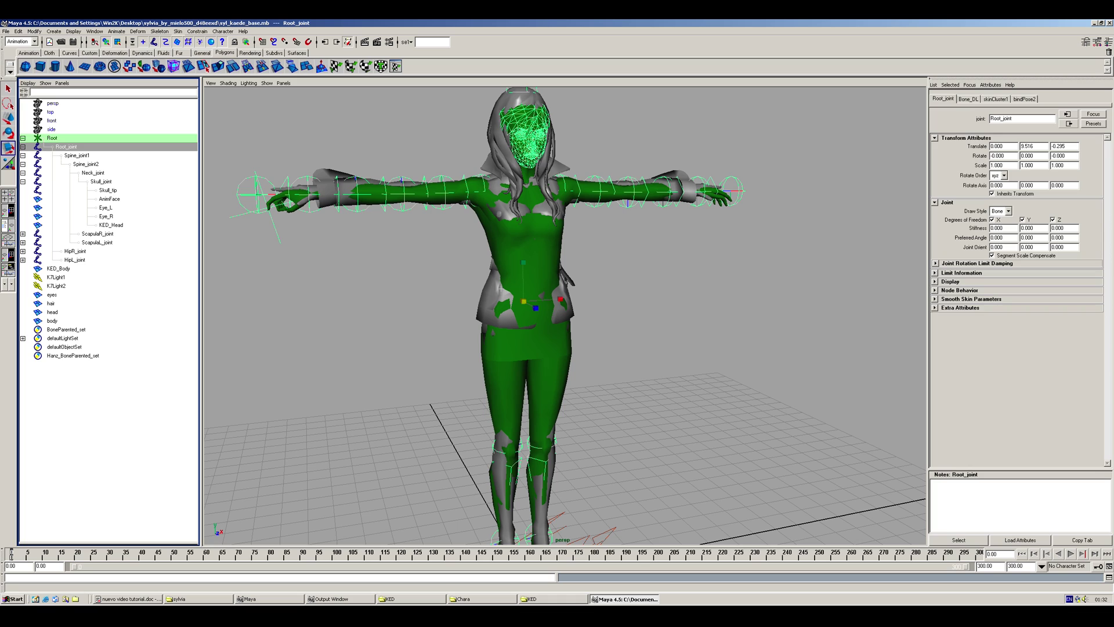
pyautogui.click(302, 278)
pyautogui.click(67, 146)
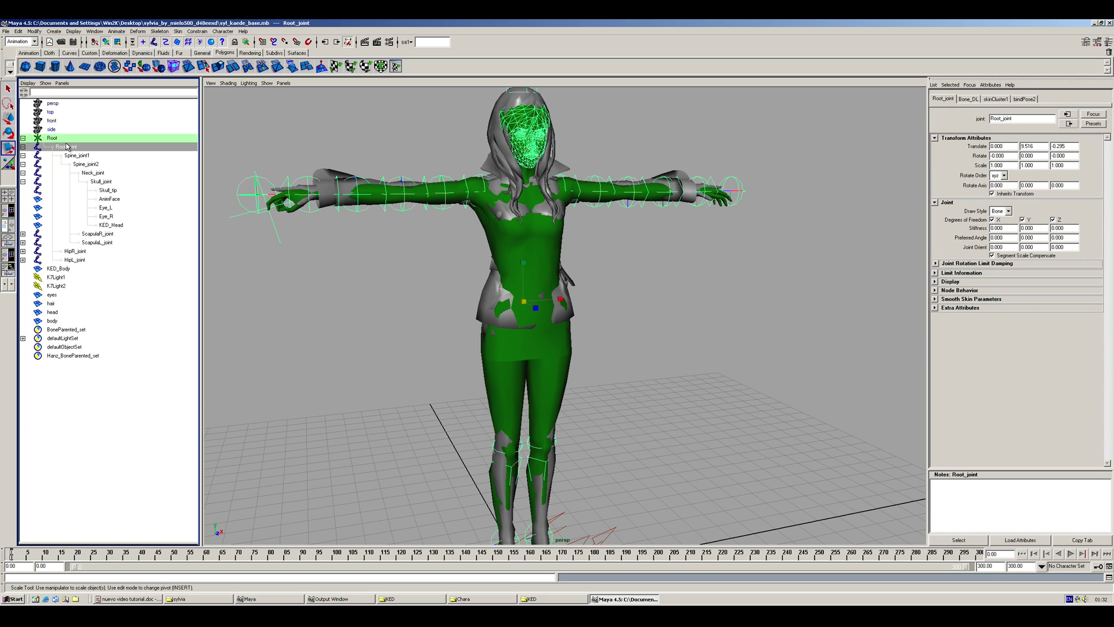
pyautogui.click(55, 321)
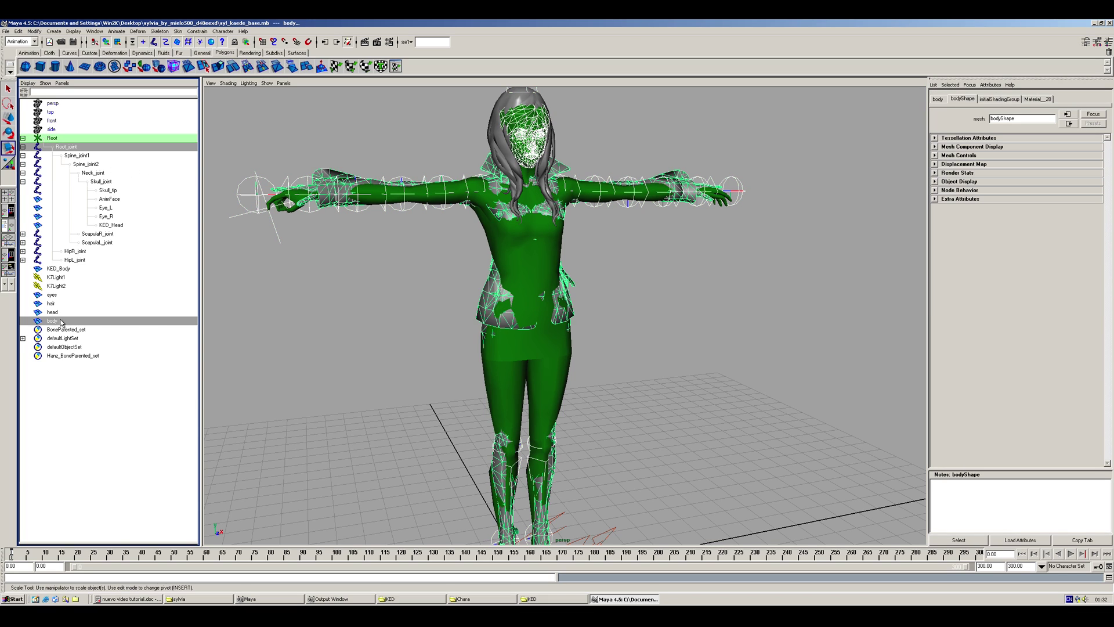
pyautogui.click(179, 31)
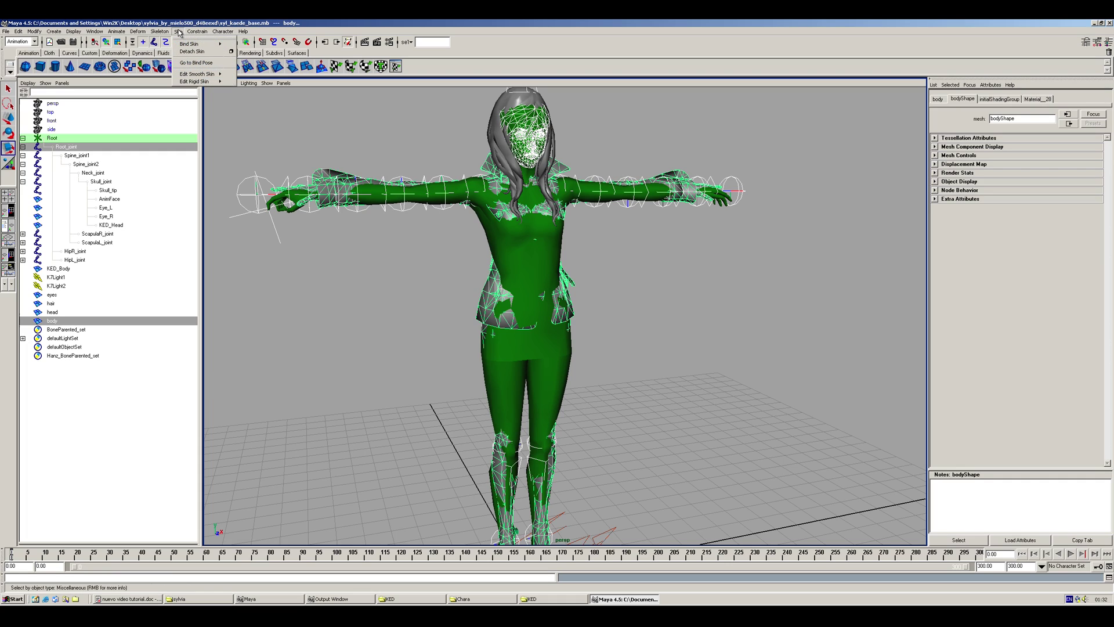
pyautogui.moveTo(206, 44)
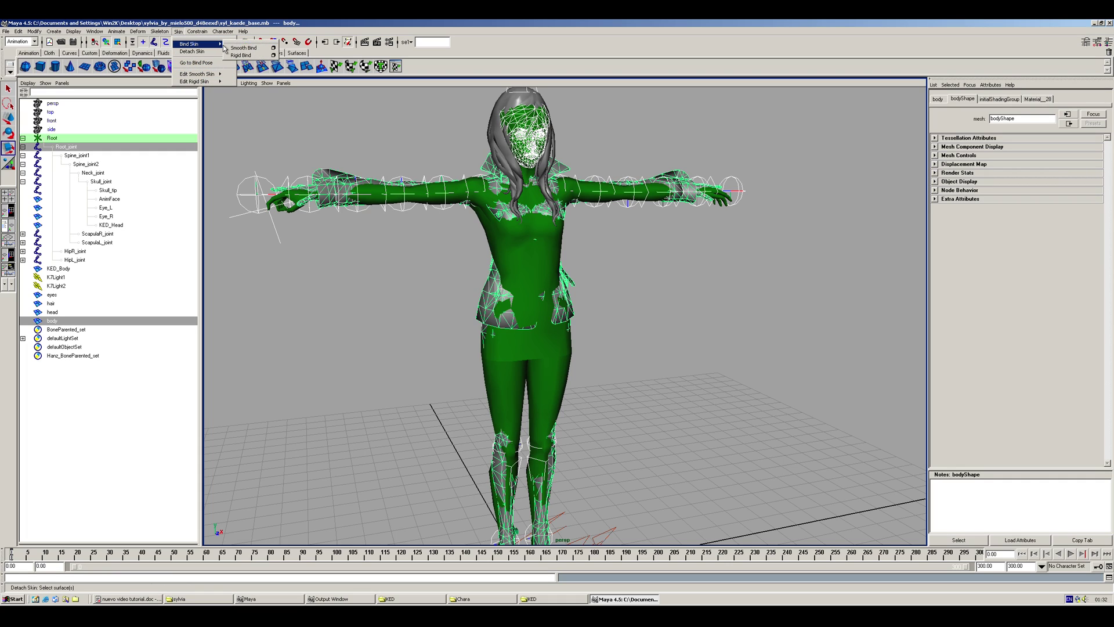
pyautogui.click(273, 48)
pyautogui.doubleClick(831, 253)
pyautogui.write('4')
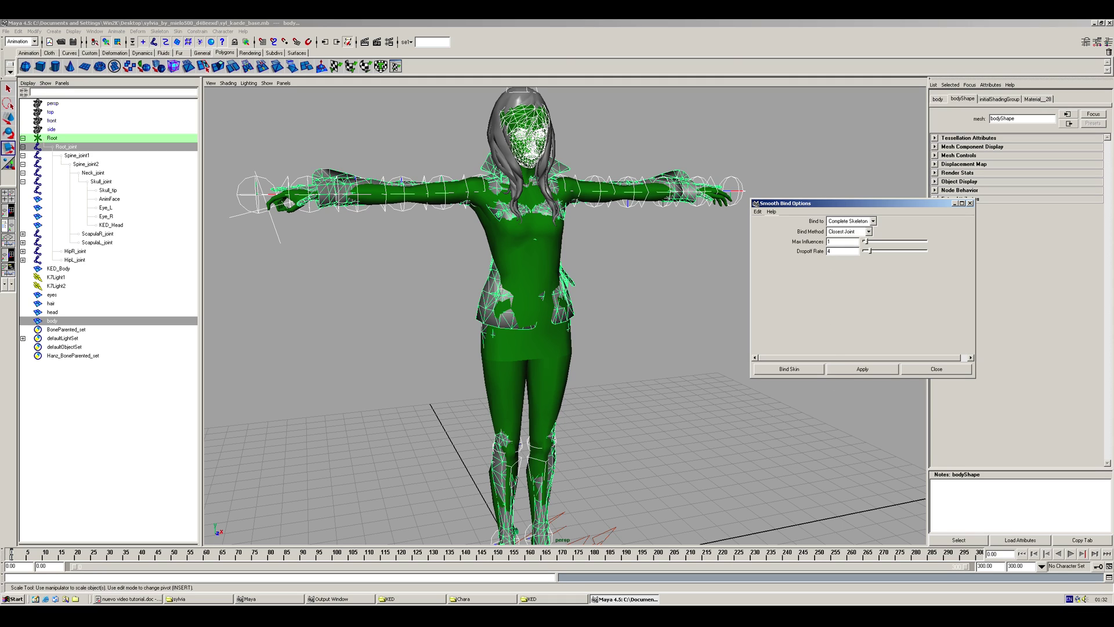
pyautogui.click(815, 371)
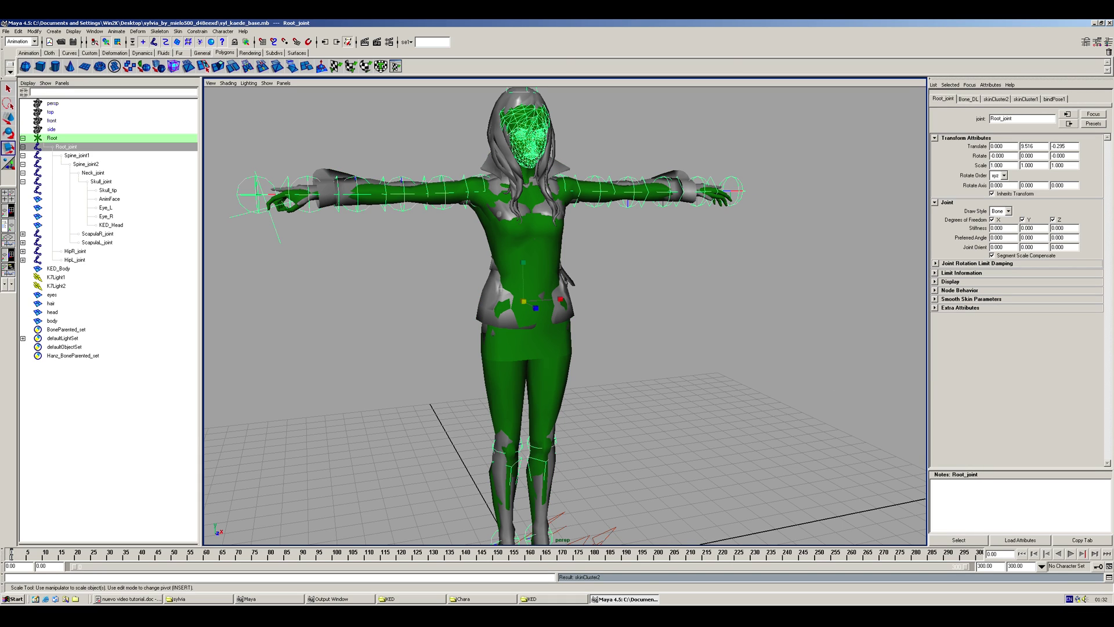
# Step: Hide the KED_Body reference mesh so only the newly bound character body shows
pyautogui.click(501, 289)
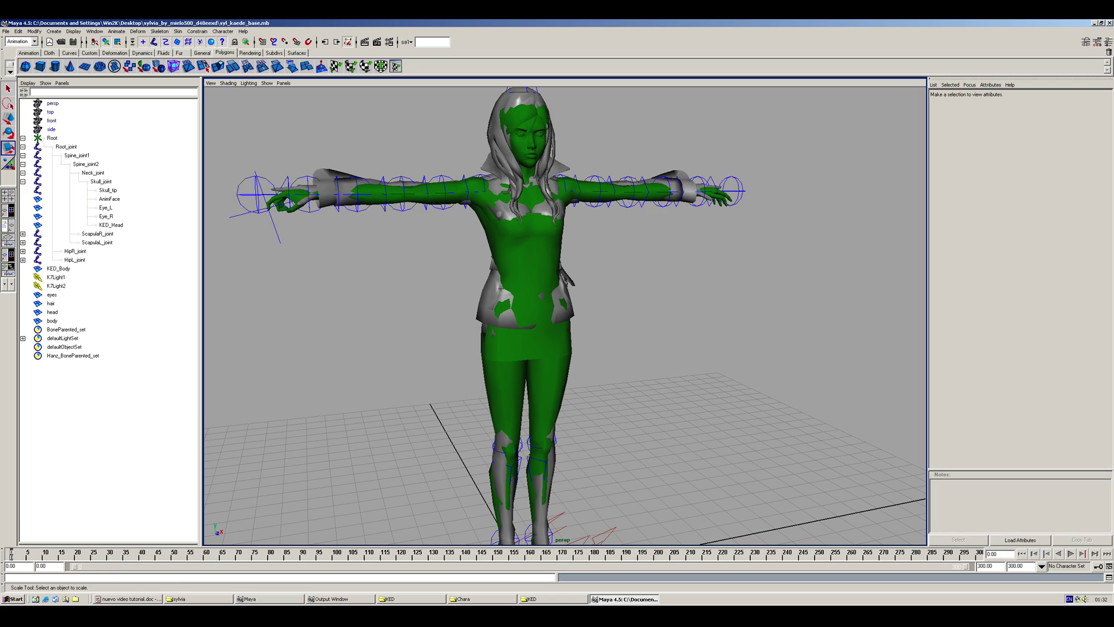
pyautogui.hotkey('ctrl', 'z')
pyautogui.click(501, 288)
pyautogui.press('q')
pyautogui.click(66, 146)
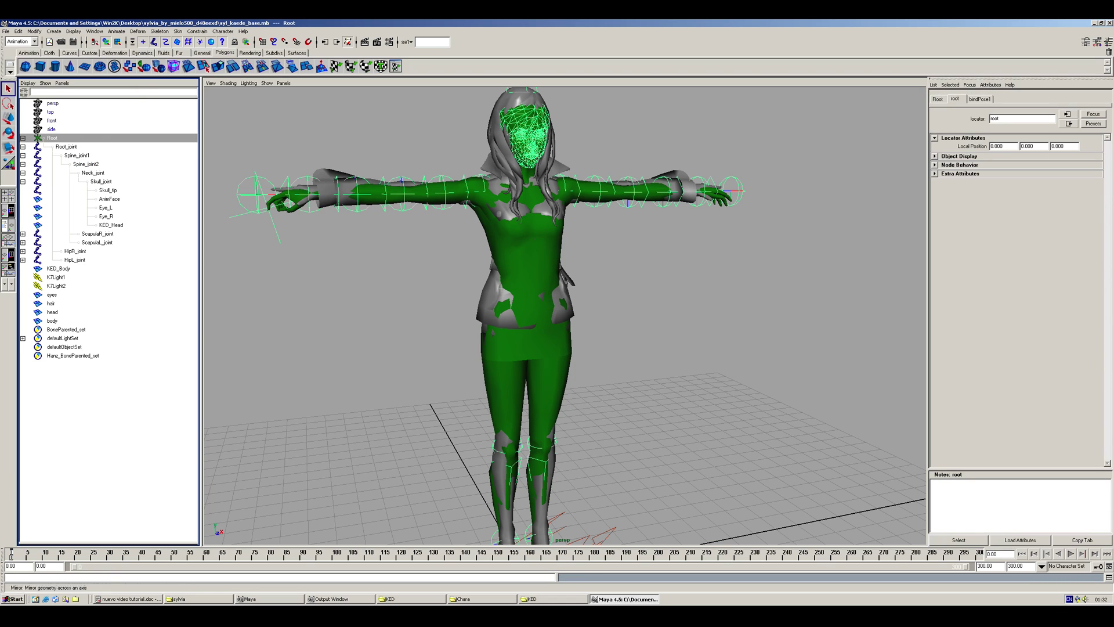
pyautogui.hotkey('shift', 'h')
pyautogui.click(399, 152)
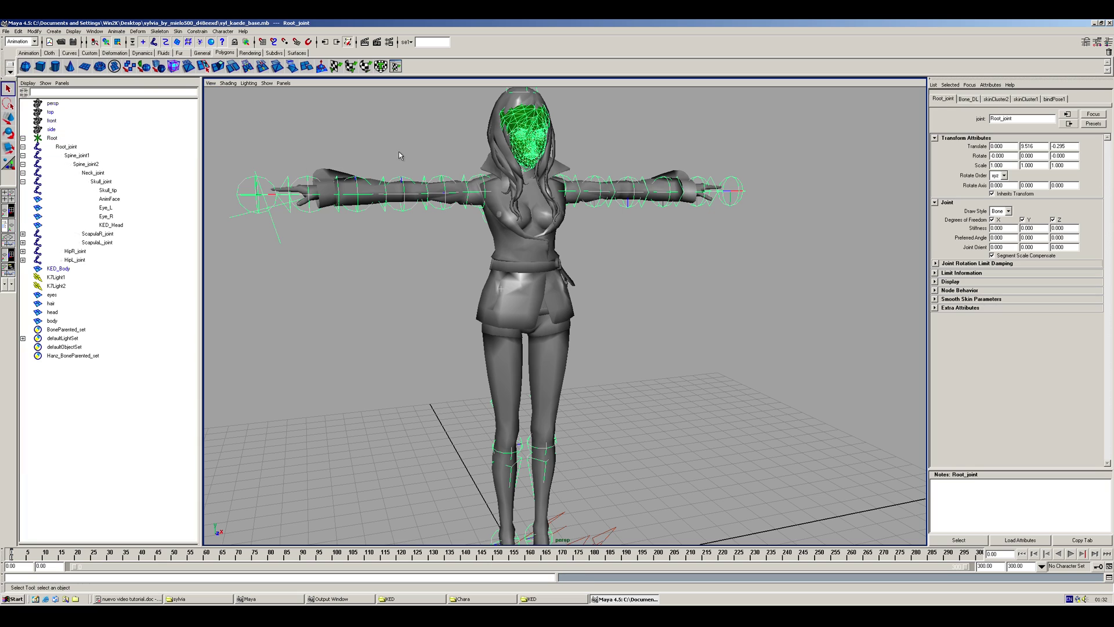
# Step: Test the body's deformation by rotating HumerusR_joint2 and ShinR_joint, undoing each rotation
pyautogui.click(441, 210)
pyautogui.press('e')
pyautogui.moveTo(428, 198); pyautogui.dragTo(455, 190)
pyautogui.press('z')
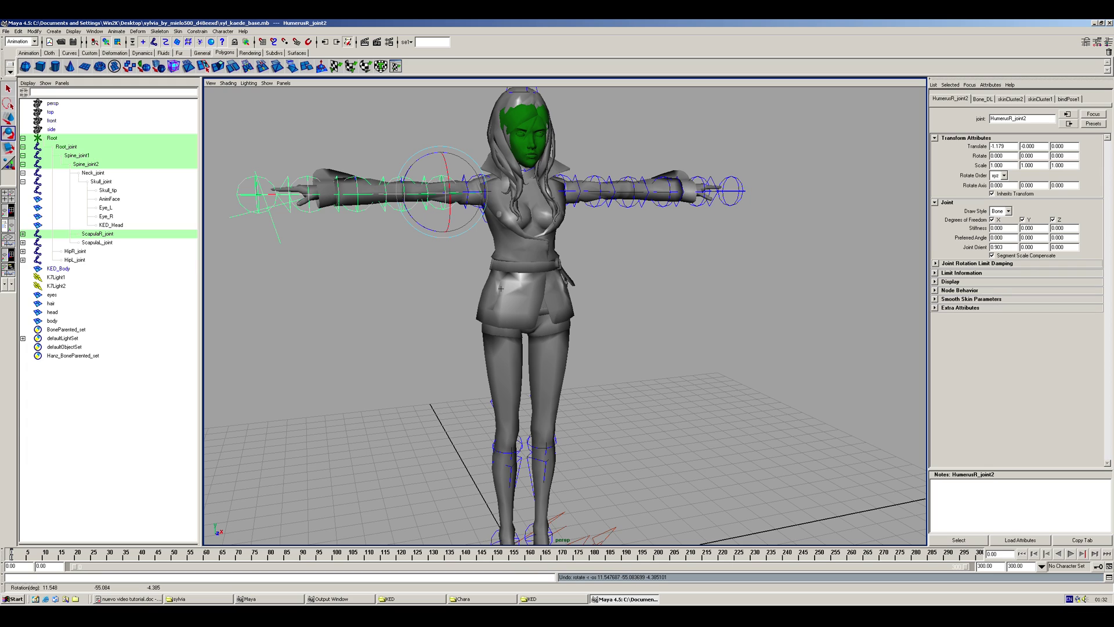
pyautogui.click(507, 446)
pyautogui.moveTo(507, 446); pyautogui.dragTo(482, 457)
pyautogui.press('z')
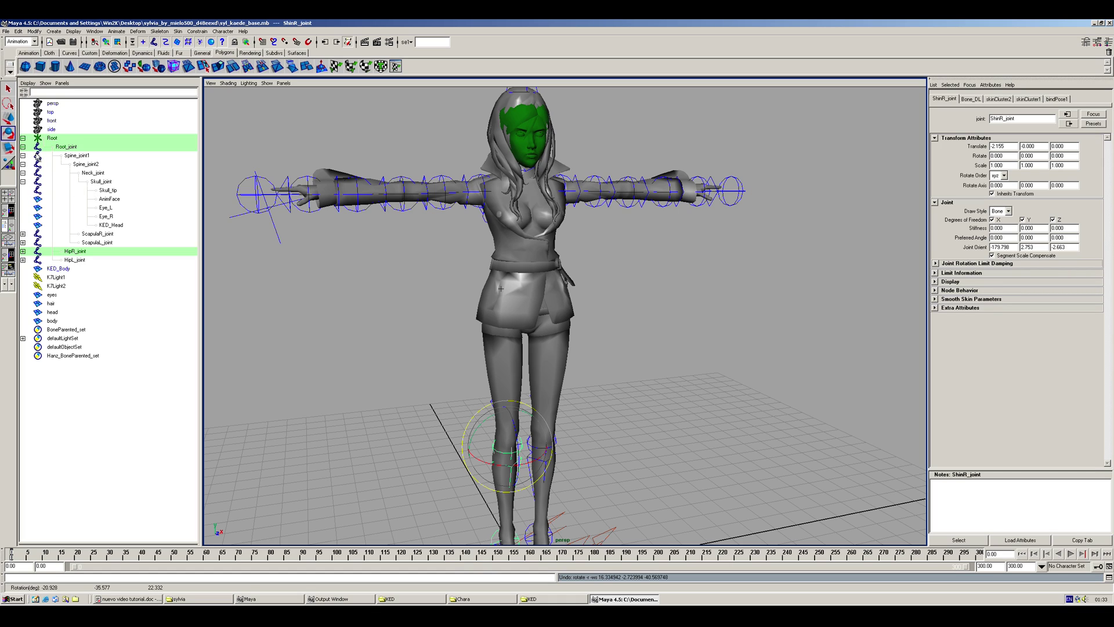
# Step: Test how the body follows Root_joint by rotating it about its X axis, and undo the rotation
pyautogui.click(55, 149)
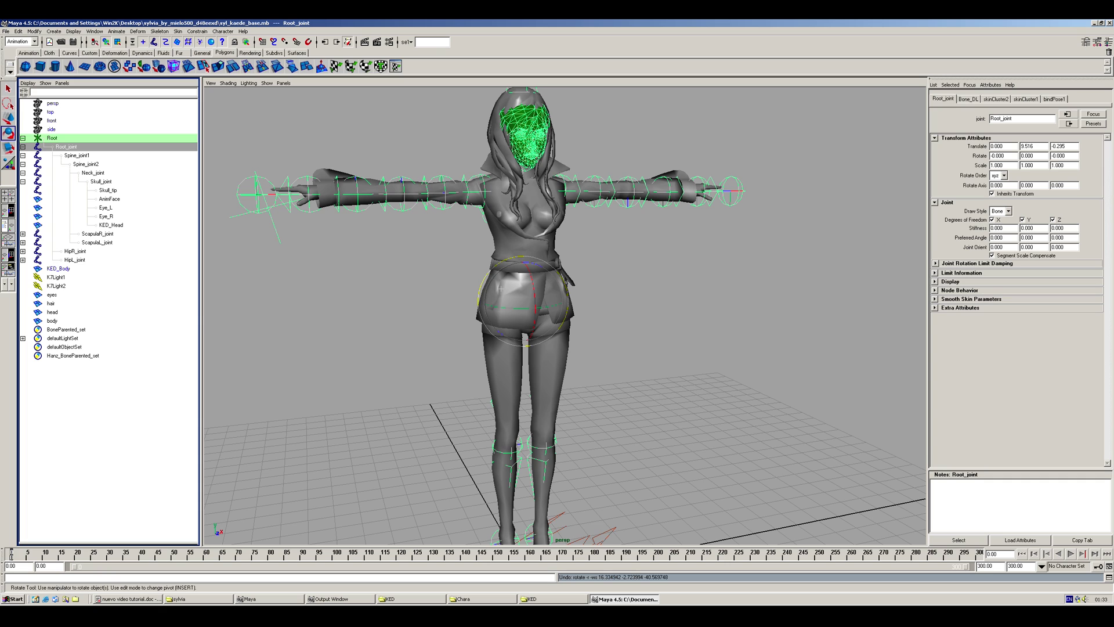
pyautogui.moveTo(501, 288); pyautogui.dragTo(503, 349)
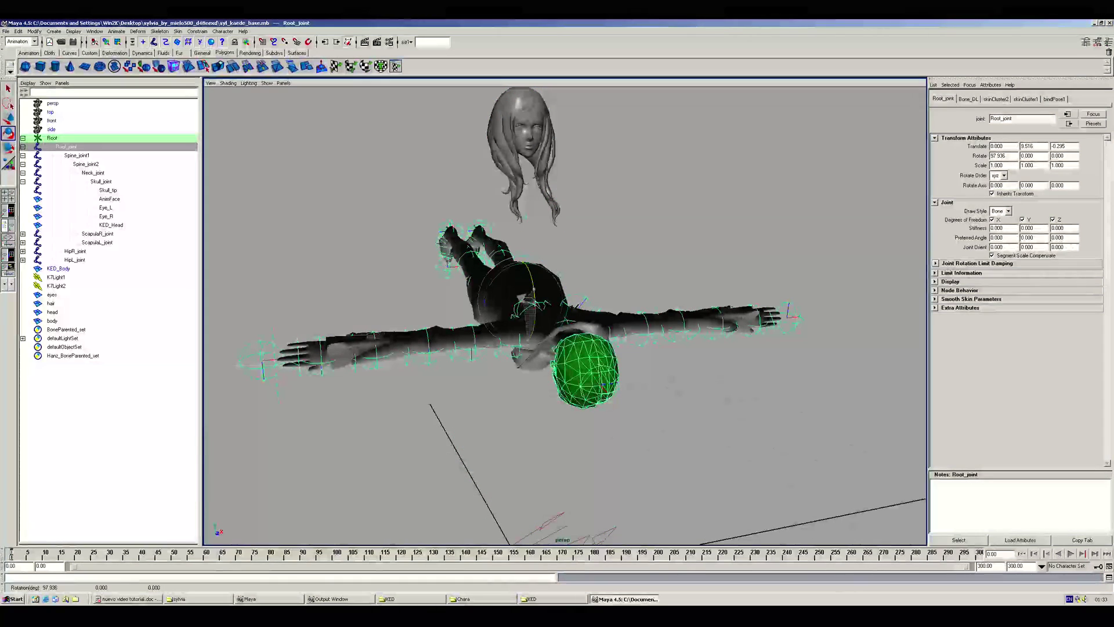
pyautogui.hotkey('ctrl', 'z')
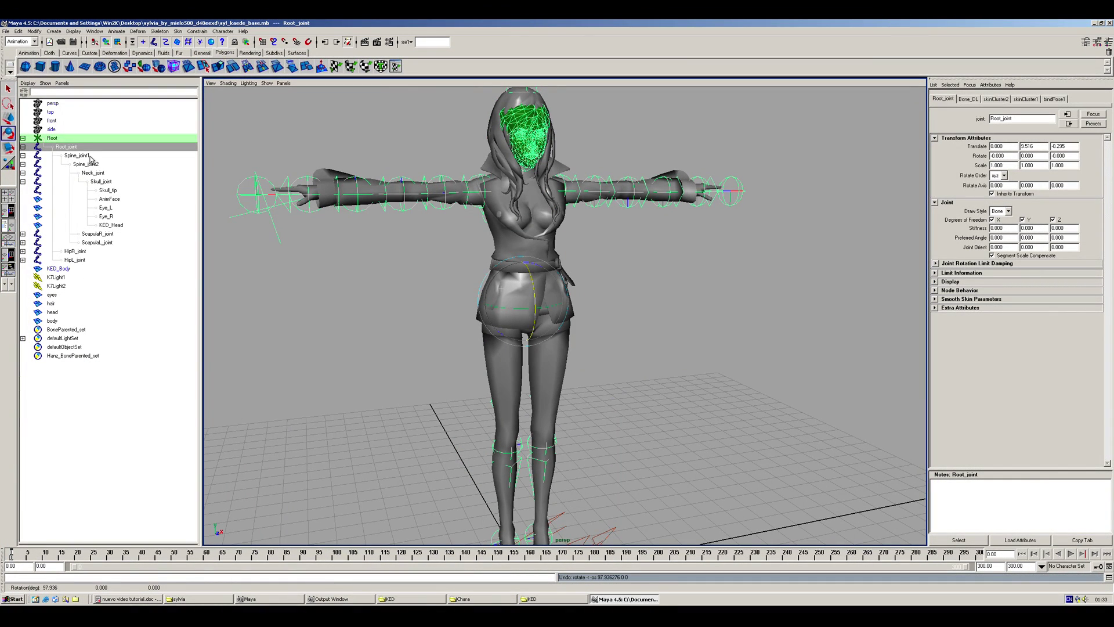
# Step: Test the body's deformation at the waist by rotating Spine_joint1 about different axes, undoing each rotation
pyautogui.click(81, 156)
pyautogui.moveTo(501, 289)
pyautogui.mouseDown()
pyautogui.moveTo(534, 294)
pyautogui.moveTo(500, 289)
pyautogui.mouseUp()
pyautogui.hotkey('ctrl', 'z')
pyautogui.hotkey('ctrl', 'z')
pyautogui.hotkey('ctrl', 'z')
pyautogui.hotkey('ctrl', 'z')
pyautogui.hotkey('ctrl', 'z')
pyautogui.hotkey('ctrl', 'z')
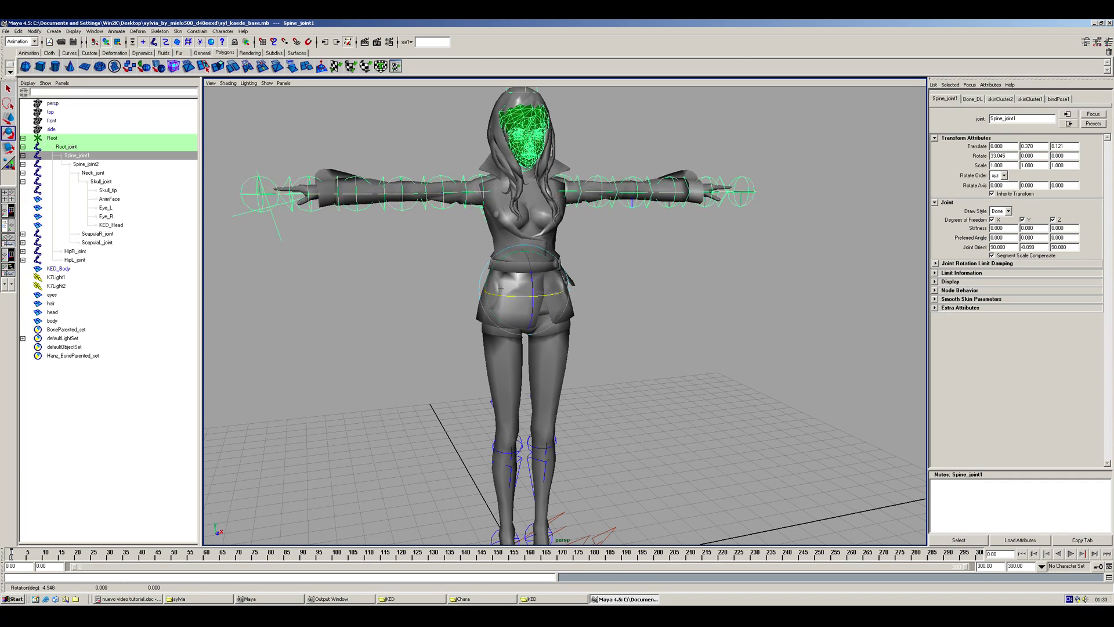
pyautogui.moveTo(500, 289)
pyautogui.mouseDown()
pyautogui.moveTo(520, 292)
pyautogui.moveTo(488, 288)
pyautogui.moveTo(500, 288)
pyautogui.mouseUp()
pyautogui.hotkey('ctrl', 'z')
pyautogui.hotkey('ctrl', 'z')
pyautogui.hotkey('ctrl', 'z')
pyautogui.hotkey('ctrl', 'z')
pyautogui.hotkey('ctrl', 'z')
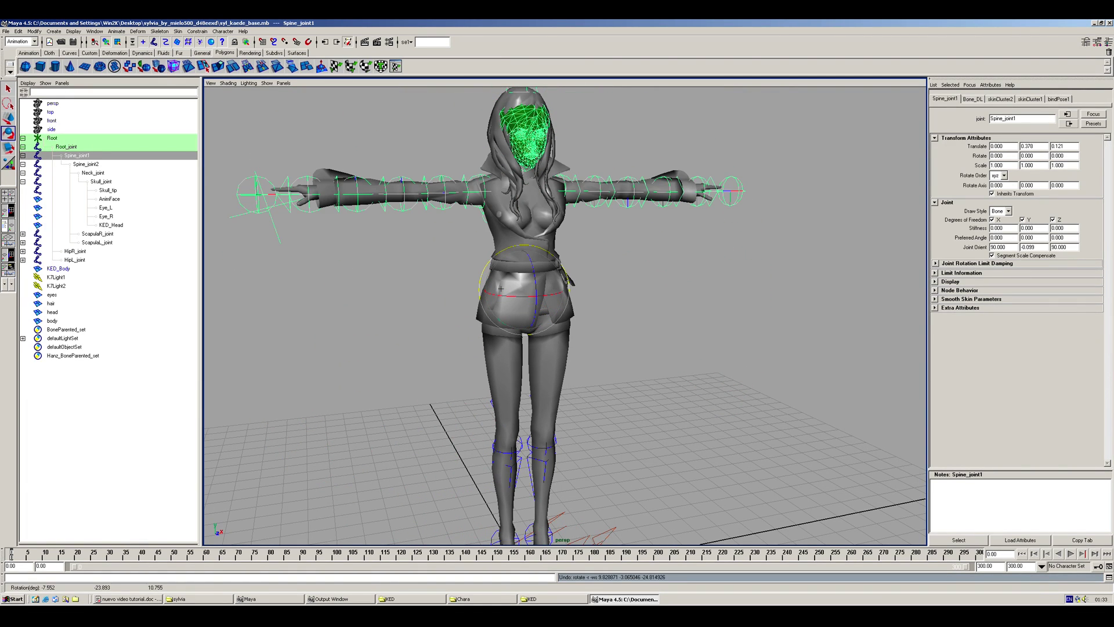
# Step: Test the neck's deformation by rotating Neck_joint, and undo the rotations
pyautogui.press('Down')
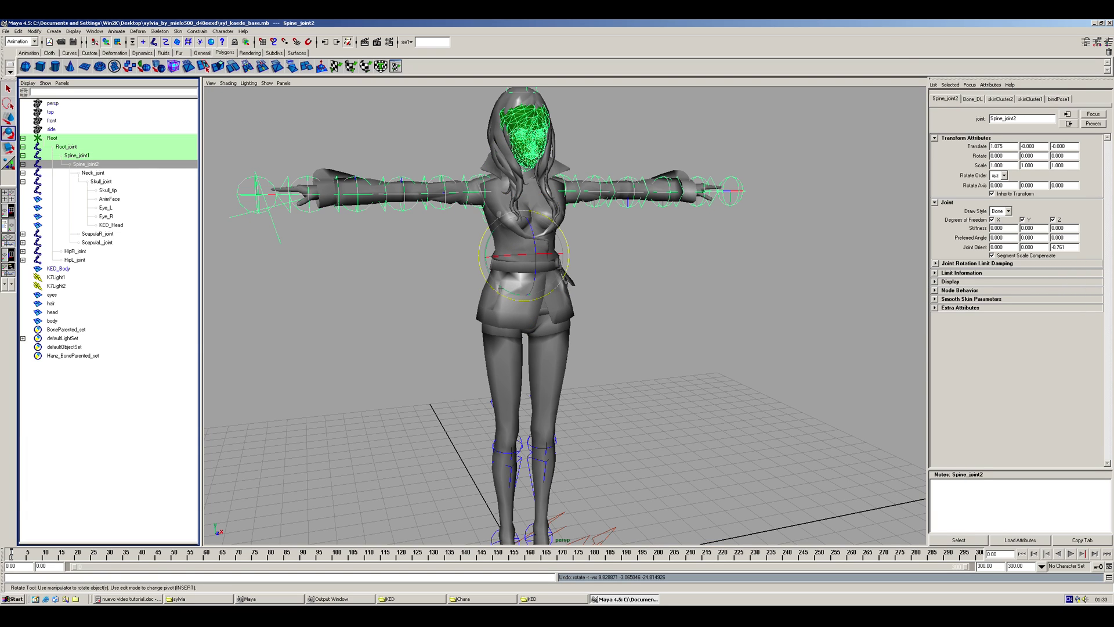
pyautogui.press('Down')
pyautogui.moveTo(501, 289)
pyautogui.mouseDown(button='middle')
pyautogui.moveTo(542, 302)
pyautogui.moveTo(467, 296)
pyautogui.moveTo(501, 288)
pyautogui.mouseUp(button='middle')
pyautogui.press('z')
pyautogui.press('z')
pyautogui.press('z')
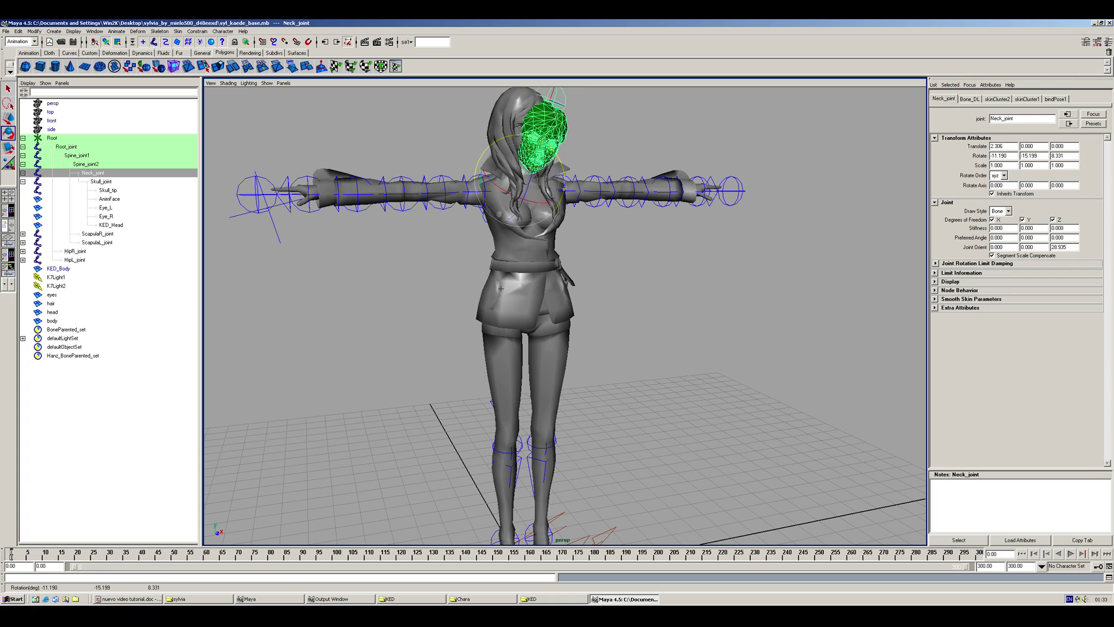
# Step: Hide the Root skeleton hierarchy so only the character's own meshes show
pyautogui.click(500, 289)
pyautogui.keyDown('alt'); pyautogui.moveTo(501, 289); pyautogui.dragTo(511, 228, button='middle'); pyautogui.keyUp('alt')
pyautogui.keyDown('alt'); pyautogui.moveTo(511, 228); pyautogui.dragTo(664, 296); pyautogui.keyUp('alt')
pyautogui.click(58, 321)
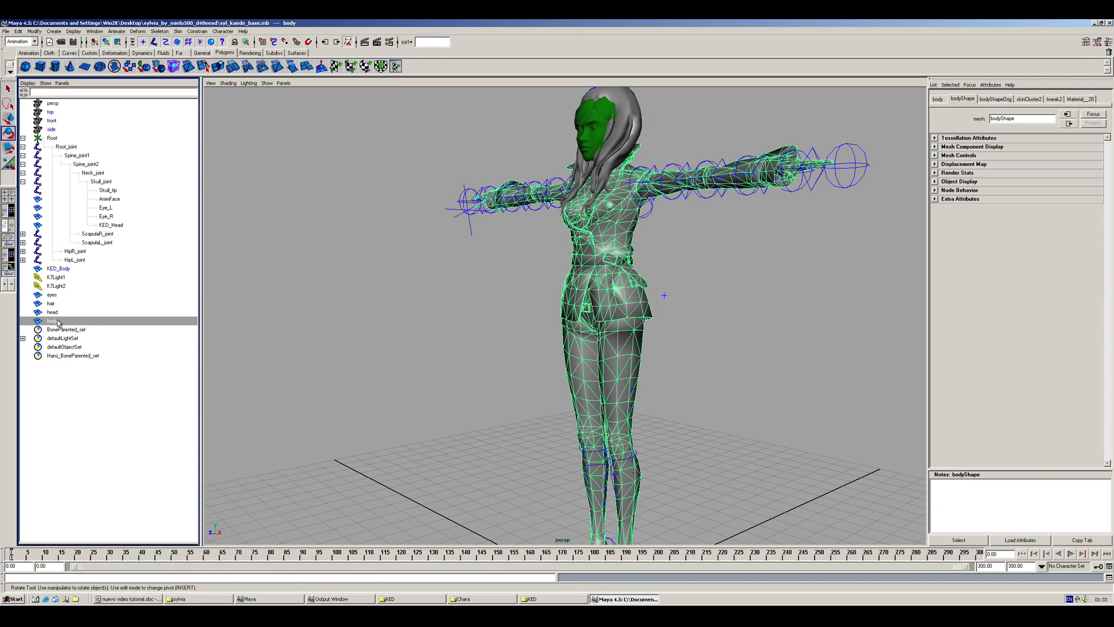
pyautogui.click(51, 138)
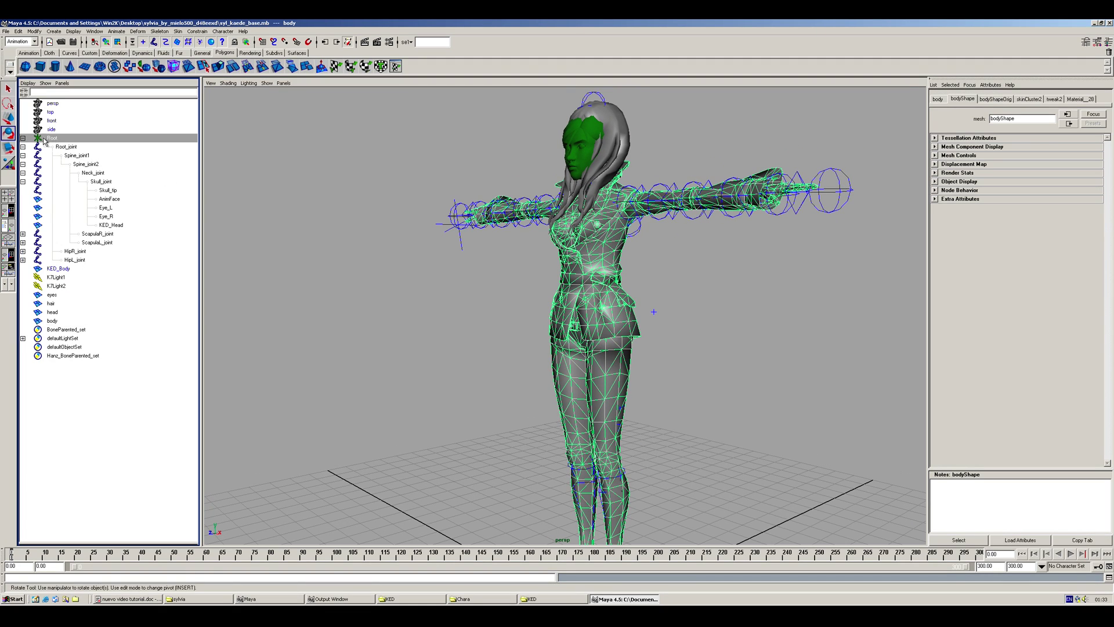
pyautogui.click(71, 32)
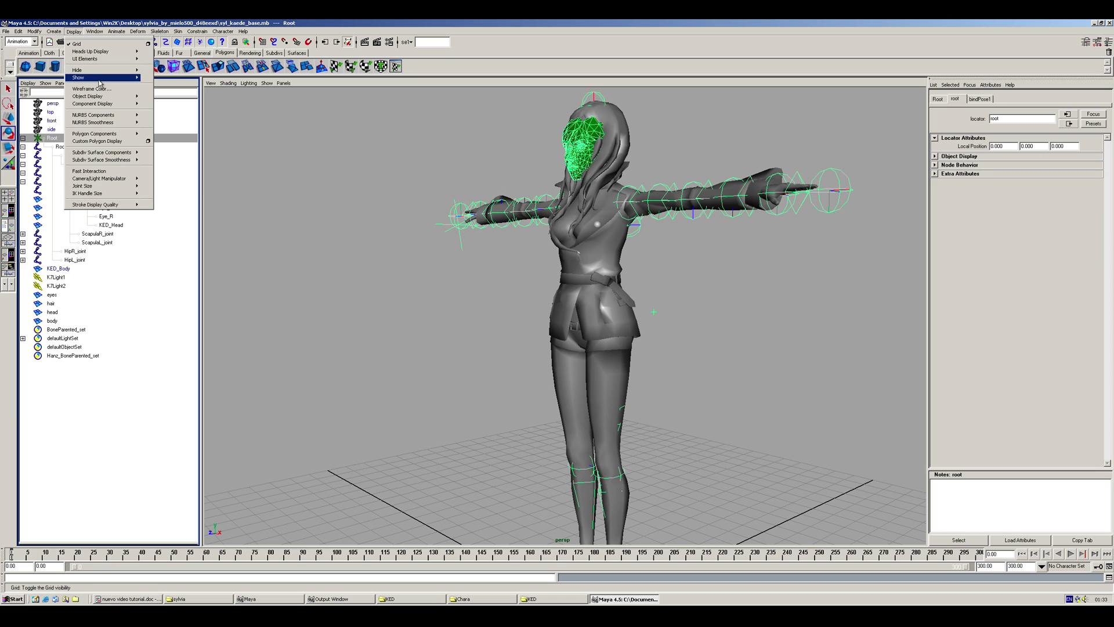
pyautogui.moveTo(107, 72)
pyautogui.click(162, 74)
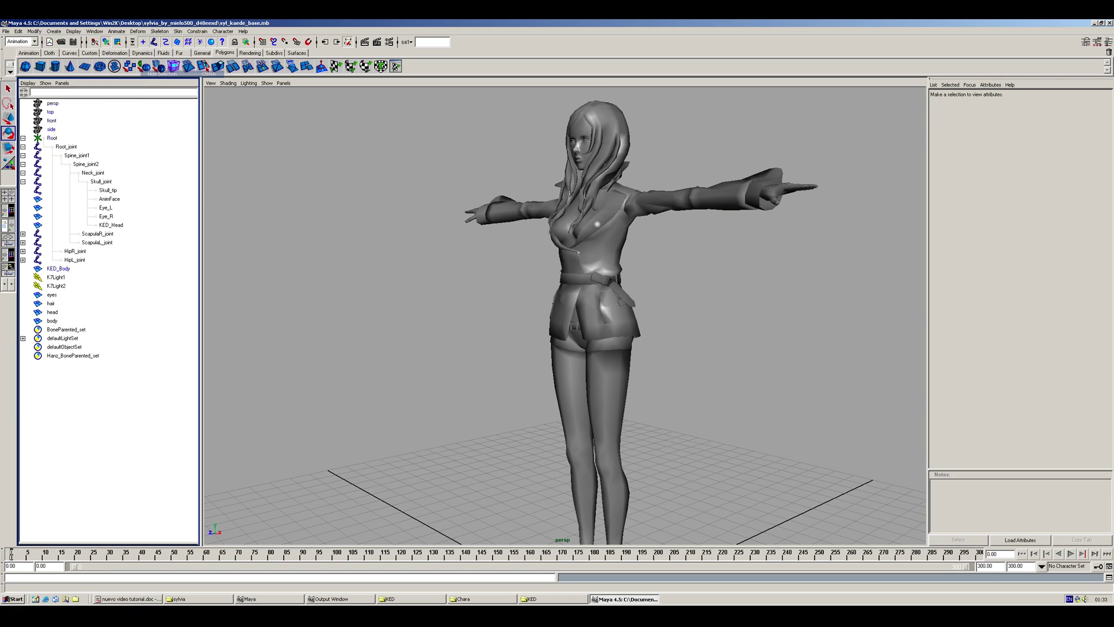
# Step: Start the Paint Skin Weights tool on the body mesh
pyautogui.click(53, 321)
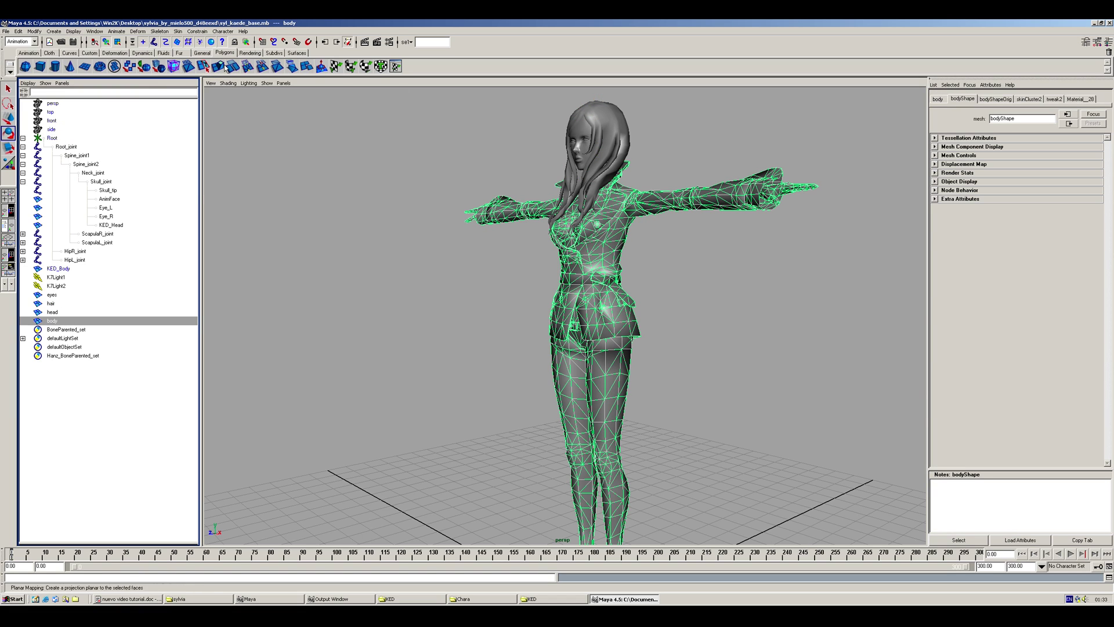
pyautogui.click(29, 42)
pyautogui.click(22, 49)
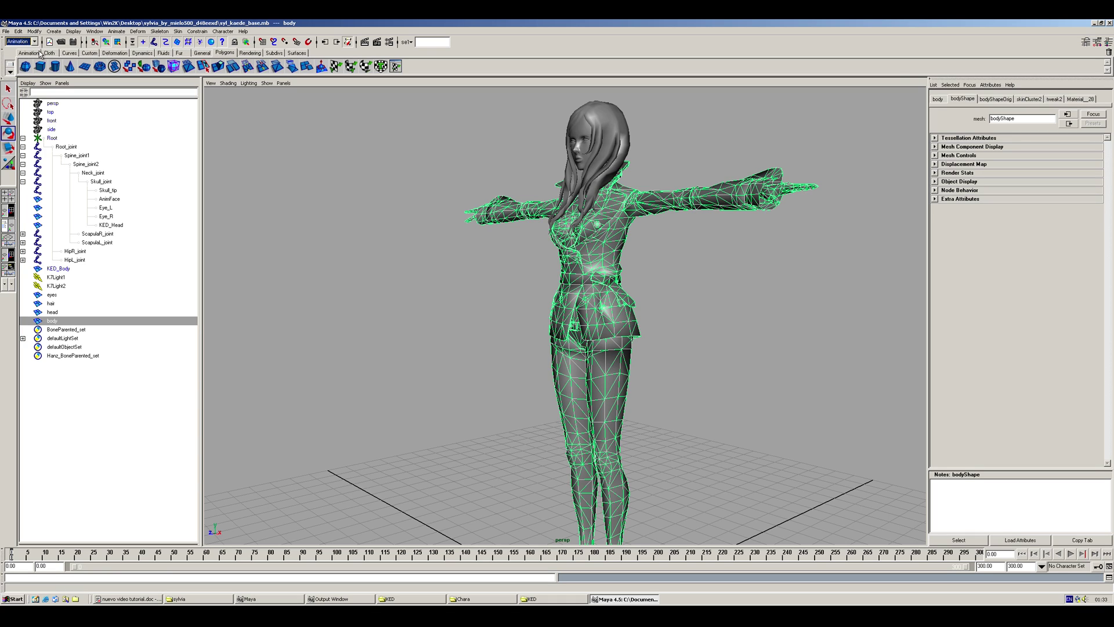
pyautogui.click(31, 53)
pyautogui.click(306, 67)
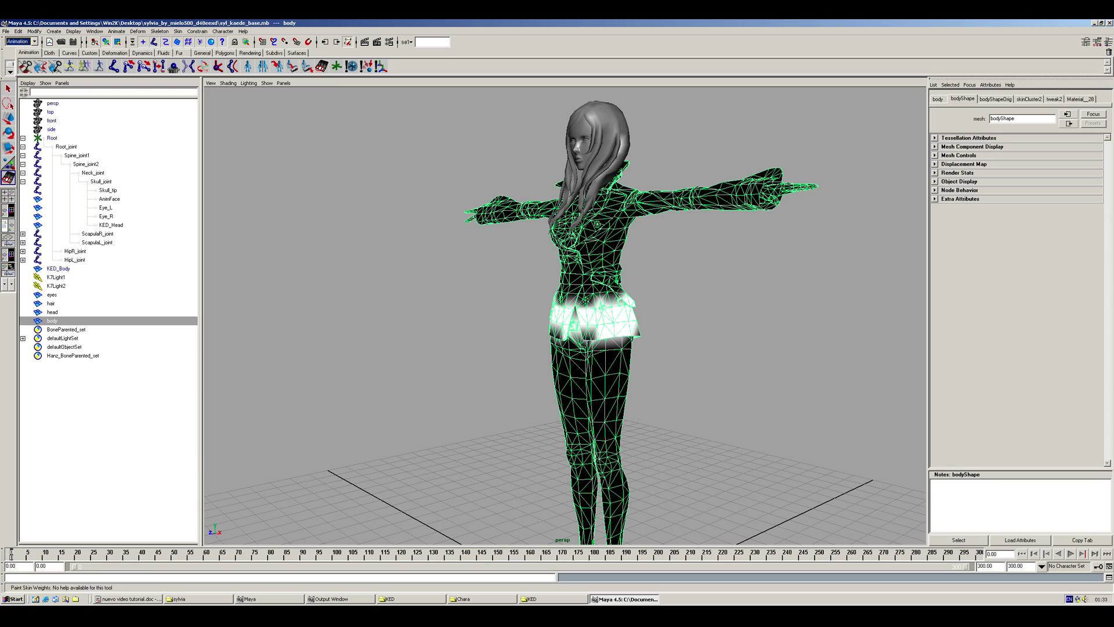
pyautogui.keyDown('alt'); pyautogui.moveTo(540, 302); pyautogui.dragTo(691, 267); pyautogui.keyUp('alt')
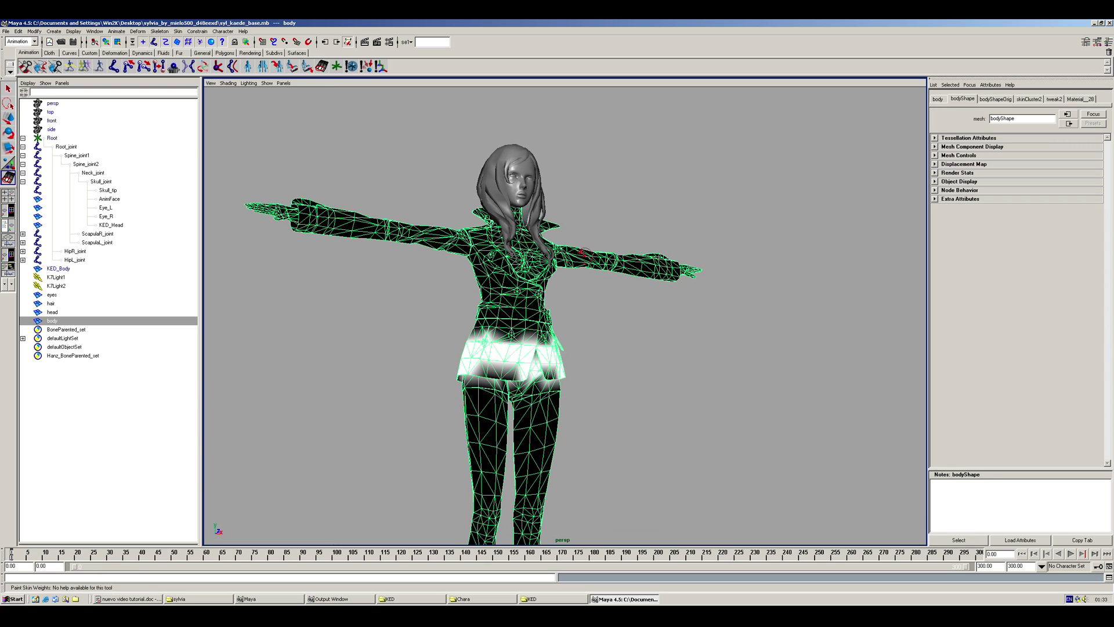
# Step: Open the Paint Skin Weights settings and display the body's weights for Spine_joint1 and Root_joint
pyautogui.click(1108, 44)
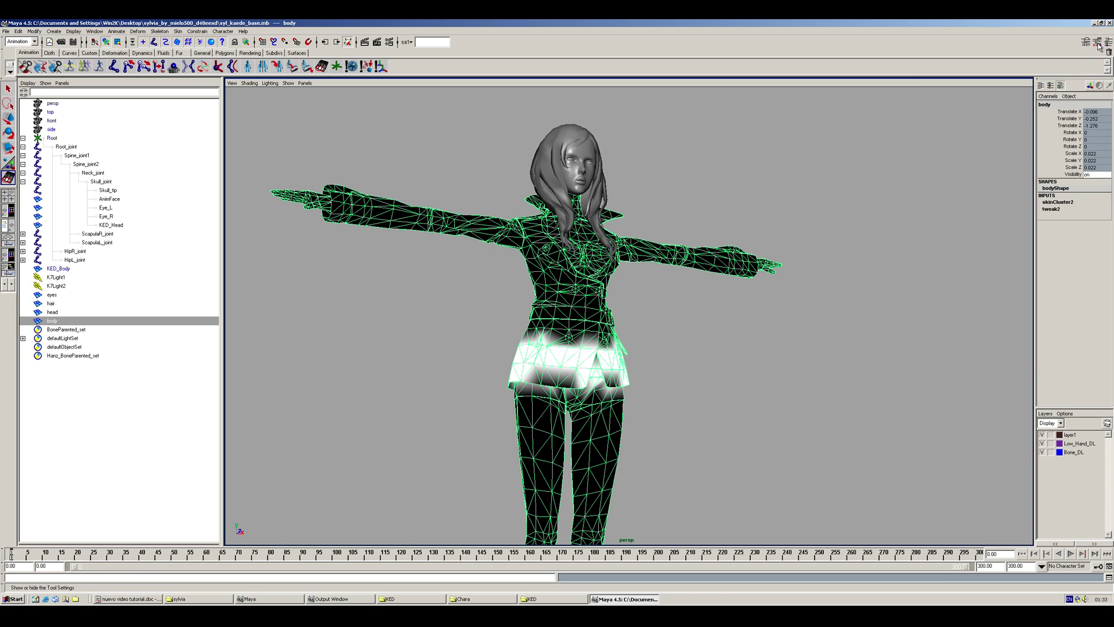
pyautogui.click(1098, 44)
pyautogui.click(997, 185)
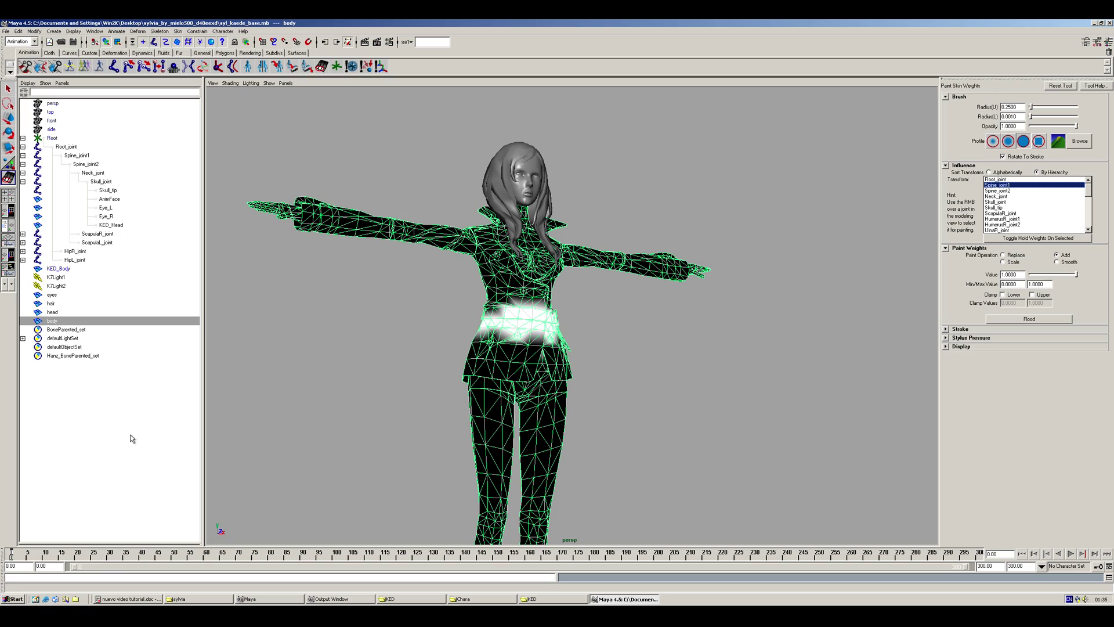
pyautogui.click(322, 67)
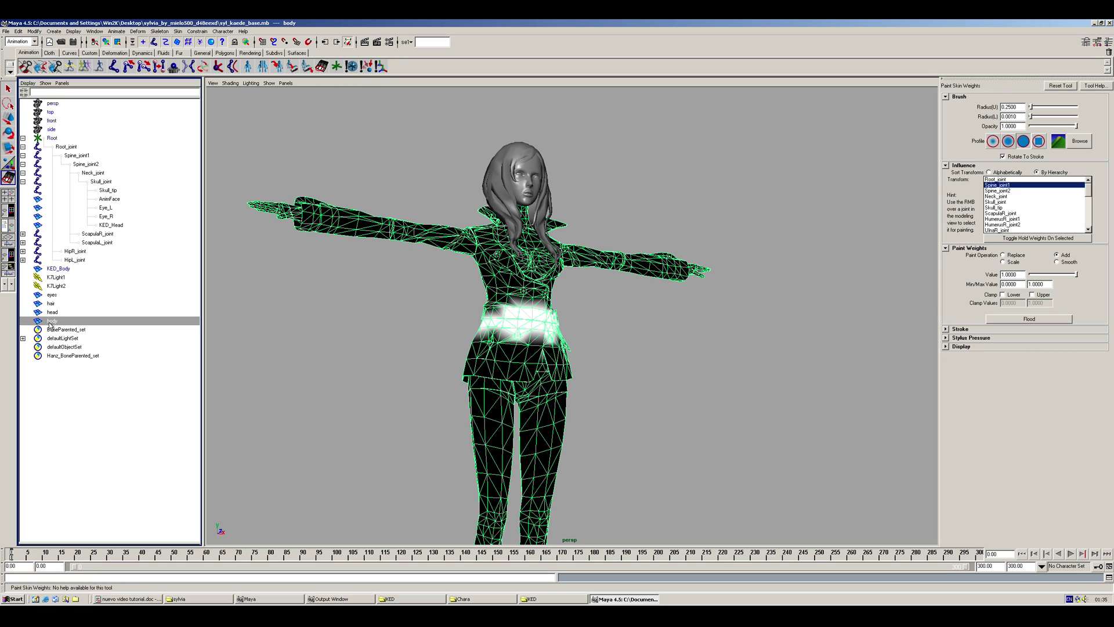
pyautogui.click(1097, 43)
pyautogui.click(1098, 43)
pyautogui.click(999, 180)
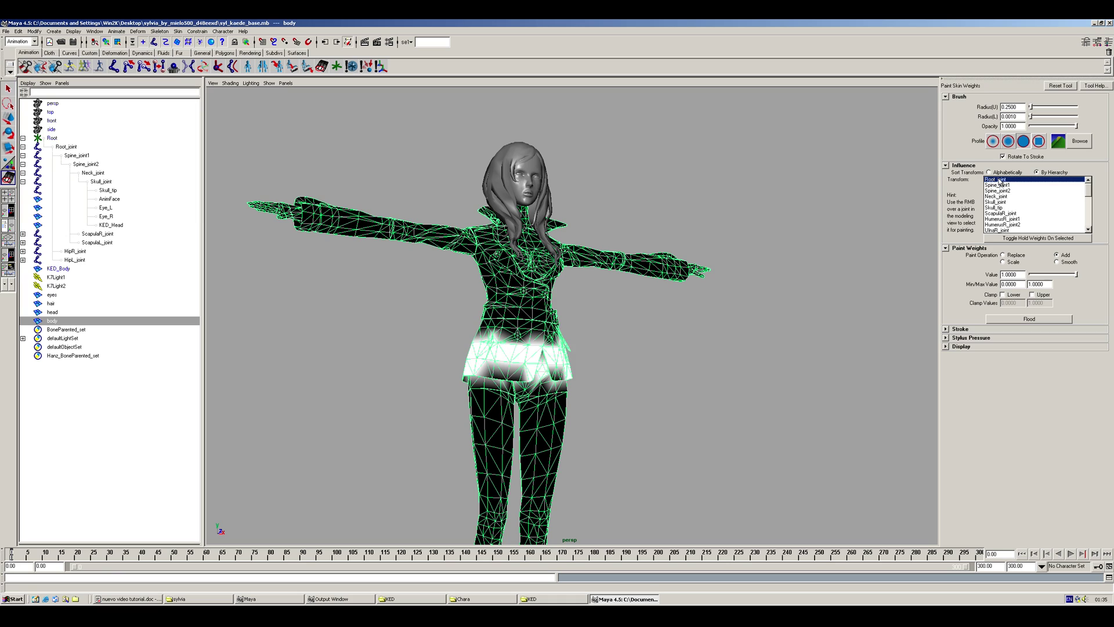
# Step: Examine the body's weight areas joint by joint, from Root_joint through the spine and neck to ScapulaR_joint
pyautogui.press('Down')
pyautogui.press('Down')
pyautogui.press('Down')
pyautogui.press('Down')
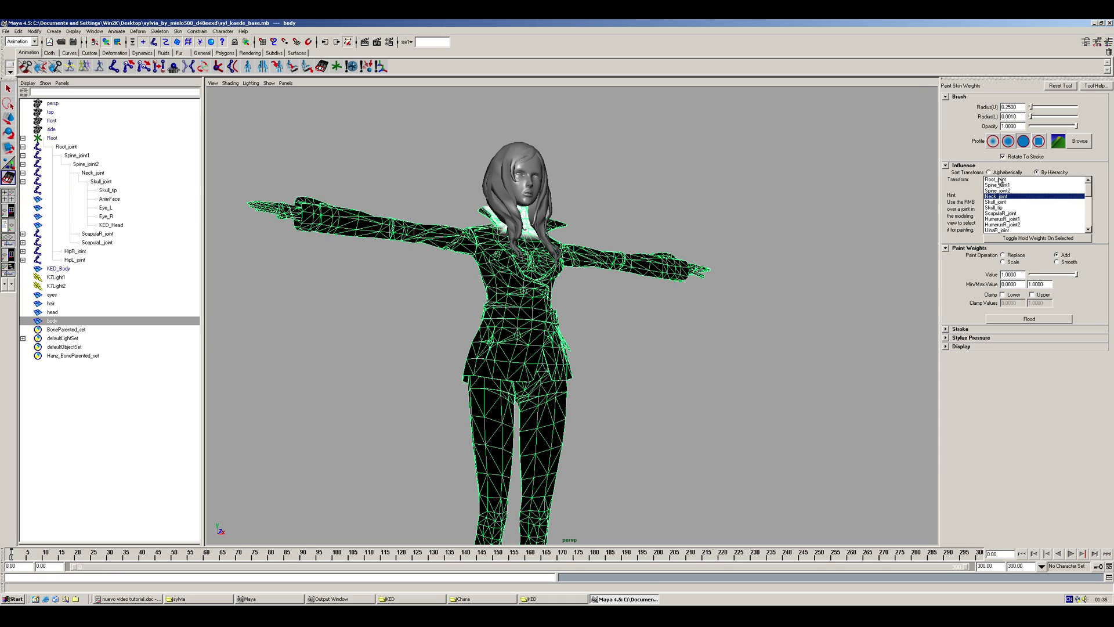
pyautogui.press('Up')
pyautogui.press('Down')
pyautogui.press('Down')
pyautogui.press('Down')
pyautogui.press('Down')
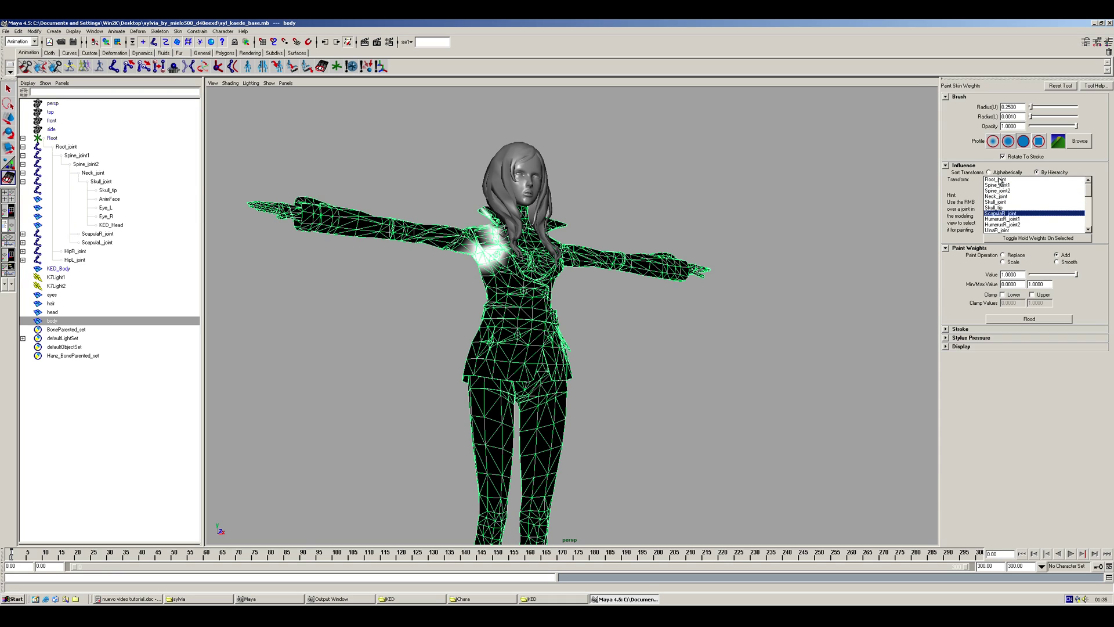
# Step: Examine the weight areas of the right arm's influences, from ScapulaR_joint to F2R_tip
pyautogui.press('Up')
pyautogui.press('Down')
pyautogui.press('Up')
pyautogui.press('Down')
pyautogui.press('Down')
pyautogui.press('Down')
pyautogui.press('Down')
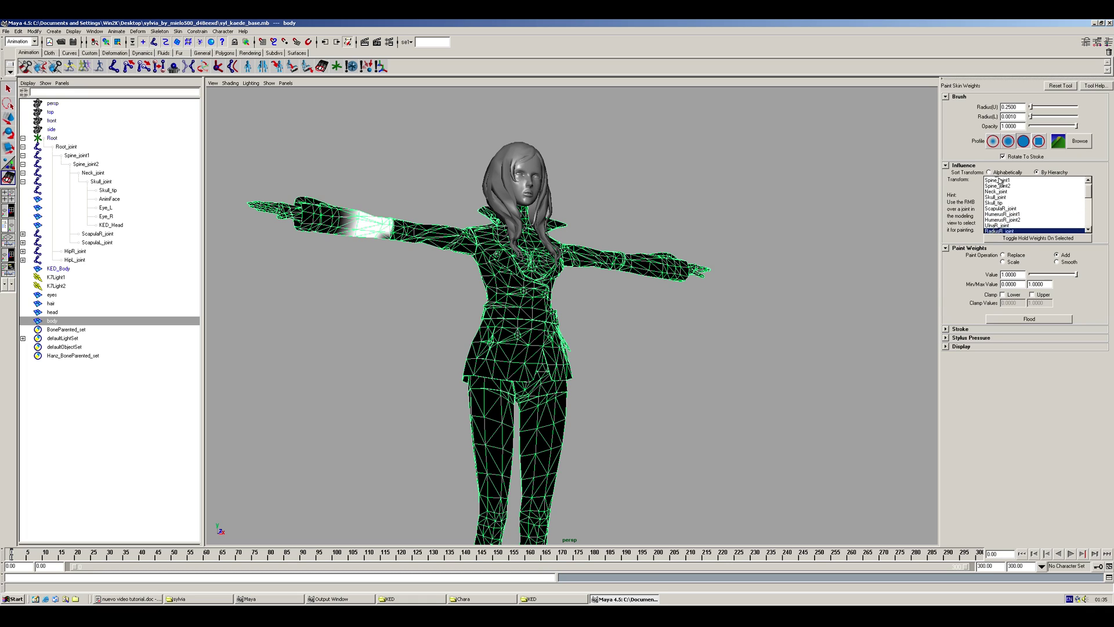
pyautogui.press('Down')
pyautogui.press('Up')
pyautogui.press('Down')
pyautogui.press('Down')
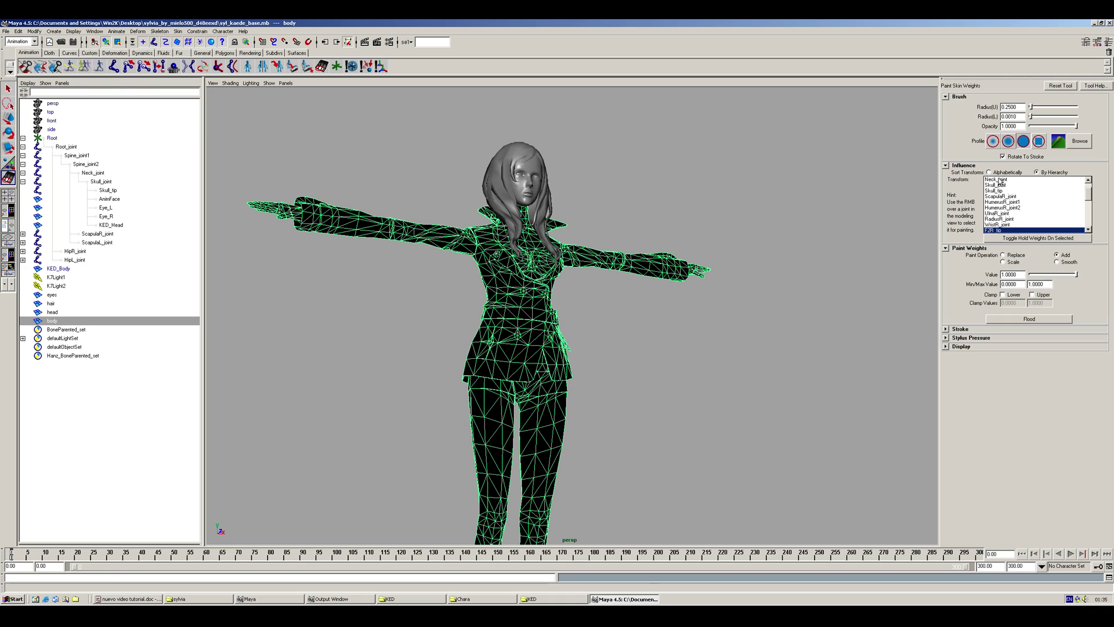
# Step: Examine the weight areas of the left arm's influences through F2L_tip and on to ThighR_joint
pyautogui.press('Down')
pyautogui.press('Down')
pyautogui.press('Down')
pyautogui.press('Down')
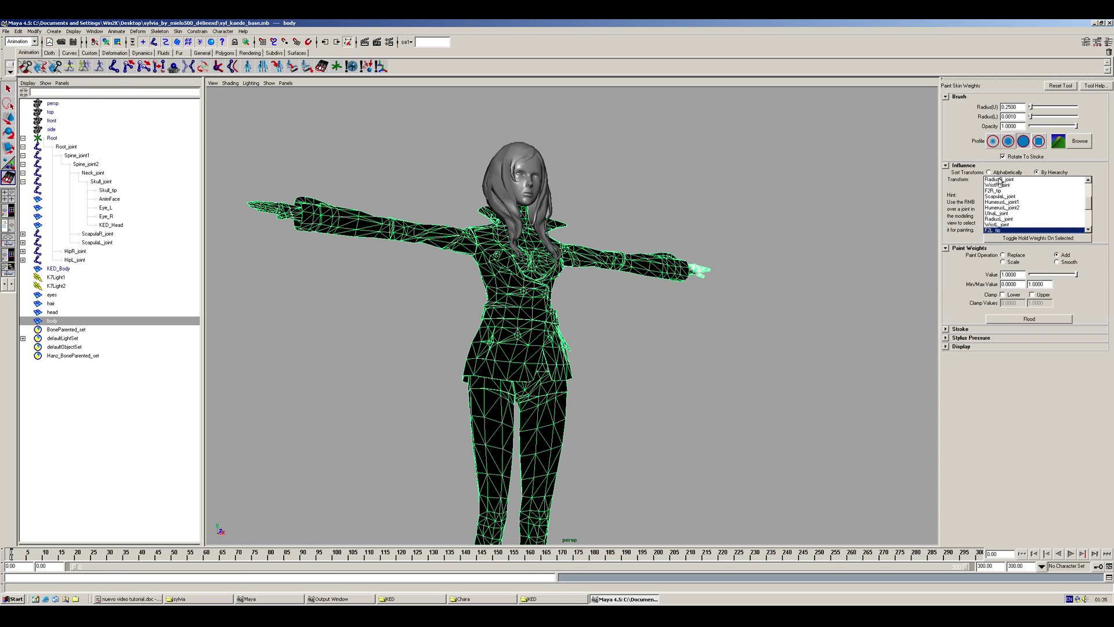
pyautogui.press('Down')
pyautogui.press('Down')
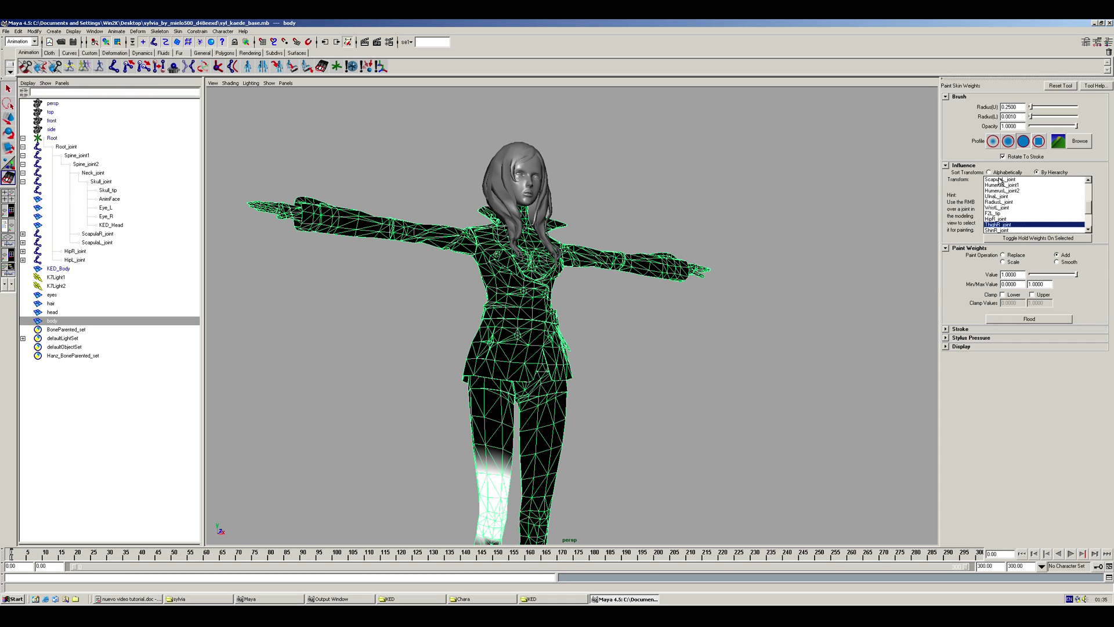
# Step: Display HipR_joint's weights and inspect them on the right thigh and jacket hem from several sides
pyautogui.press('Up')
pyautogui.keyDown('alt'); pyautogui.moveTo(517, 377); pyautogui.dragTo(627, 276, button='middle'); pyautogui.keyUp('alt')
pyautogui.moveTo(627, 276)
pyautogui.keyDown('alt'); pyautogui.mouseDown()
pyautogui.moveTo(556, 231)
pyautogui.moveTo(571, 284)
pyautogui.mouseUp(); pyautogui.keyUp('alt')
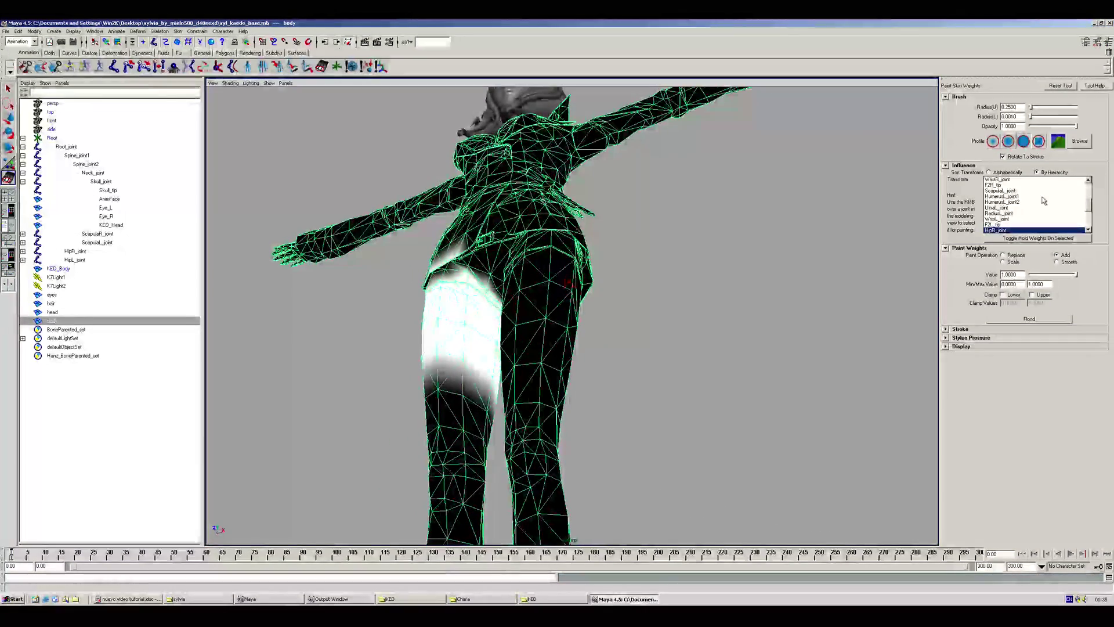
pyautogui.keyDown('alt'); pyautogui.moveTo(554, 239); pyautogui.dragTo(581, 229, button='middle'); pyautogui.keyUp('alt')
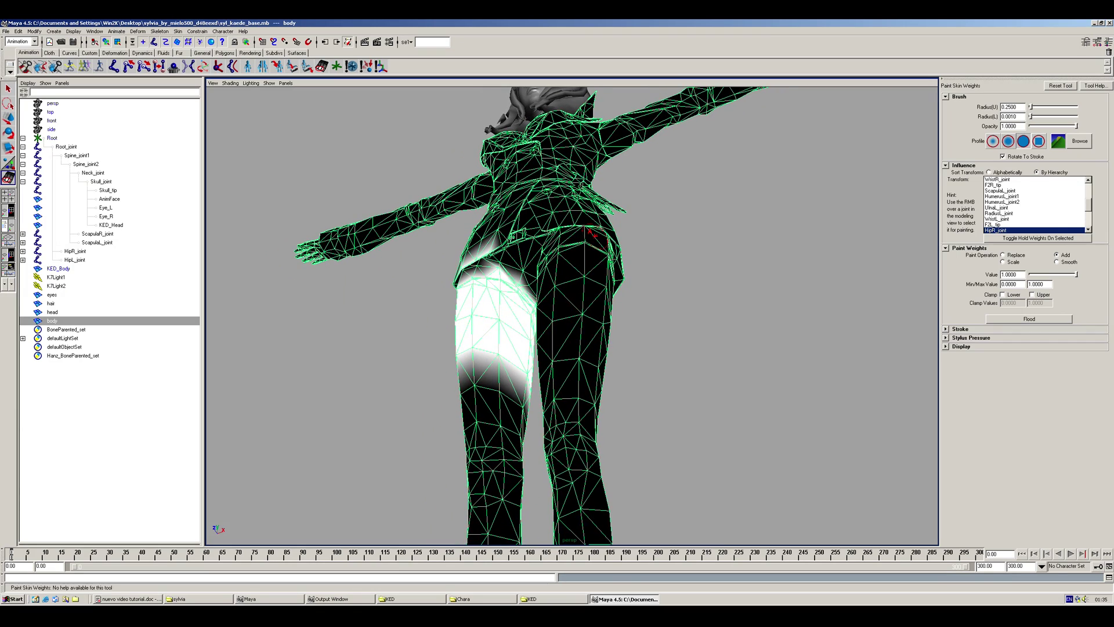
pyautogui.keyDown('alt'); pyautogui.moveTo(580, 229); pyautogui.dragTo(587, 278); pyautogui.keyUp('alt')
pyautogui.keyDown('alt'); pyautogui.moveTo(586, 278); pyautogui.dragTo(584, 155, button='middle'); pyautogui.keyUp('alt')
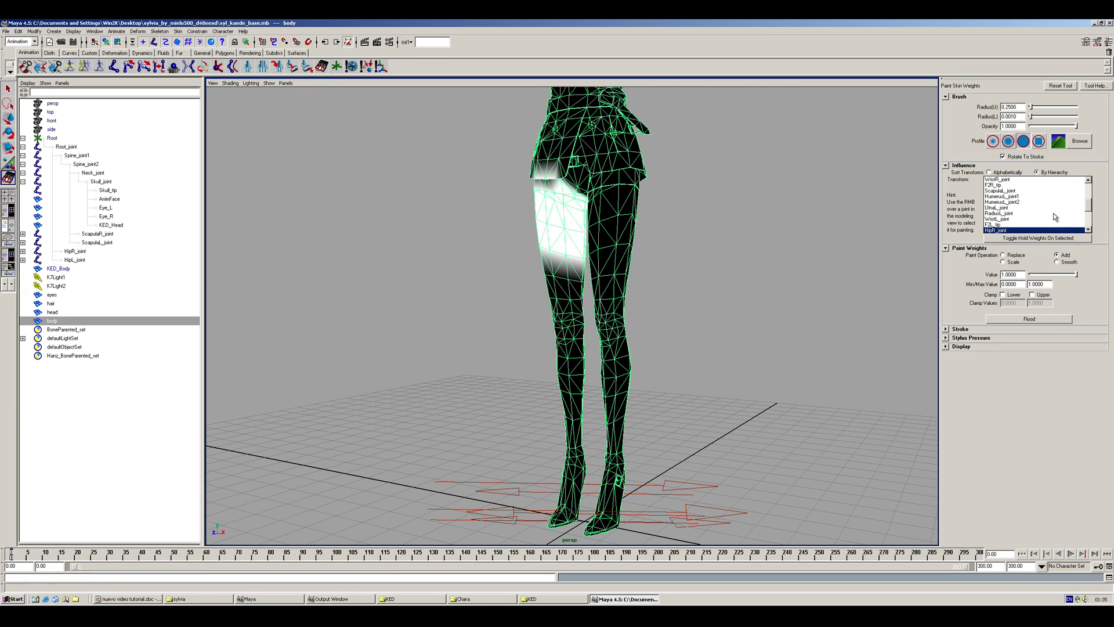
# Step: Check the remaining leg influences, and inspect HumerusL_joint1's weights around the left shoulder
pyautogui.moveTo(1090, 213); pyautogui.dragTo(1089, 228)
pyautogui.moveTo(1012, 231); pyautogui.dragTo(1003, 202)
pyautogui.keyDown('alt'); pyautogui.moveTo(604, 180); pyautogui.dragTo(568, 292, button='middle'); pyautogui.keyUp('alt')
pyautogui.keyDown('alt'); pyautogui.moveTo(568, 292); pyautogui.dragTo(502, 290); pyautogui.keyUp('alt')
pyautogui.keyDown('alt'); pyautogui.moveTo(502, 291); pyautogui.dragTo(499, 395, button='middle'); pyautogui.keyUp('alt')
pyautogui.moveTo(499, 395)
pyautogui.keyDown('alt'); pyautogui.mouseDown()
pyautogui.moveTo(650, 378)
pyautogui.moveTo(636, 334)
pyautogui.mouseUp(); pyautogui.keyUp('alt')
pyautogui.keyDown('alt'); pyautogui.moveTo(635, 278); pyautogui.dragTo(636, 362, button='middle'); pyautogui.keyUp('alt')
pyautogui.keyDown('alt'); pyautogui.moveTo(635, 363); pyautogui.dragTo(735, 325, button='right'); pyautogui.keyUp('alt')
pyautogui.keyDown('alt'); pyautogui.moveTo(736, 325); pyautogui.dragTo(571, 331); pyautogui.keyUp('alt')
pyautogui.moveTo(1006, 198); pyautogui.dragTo(1007, 186)
pyautogui.scroll(4, 1009, 207)
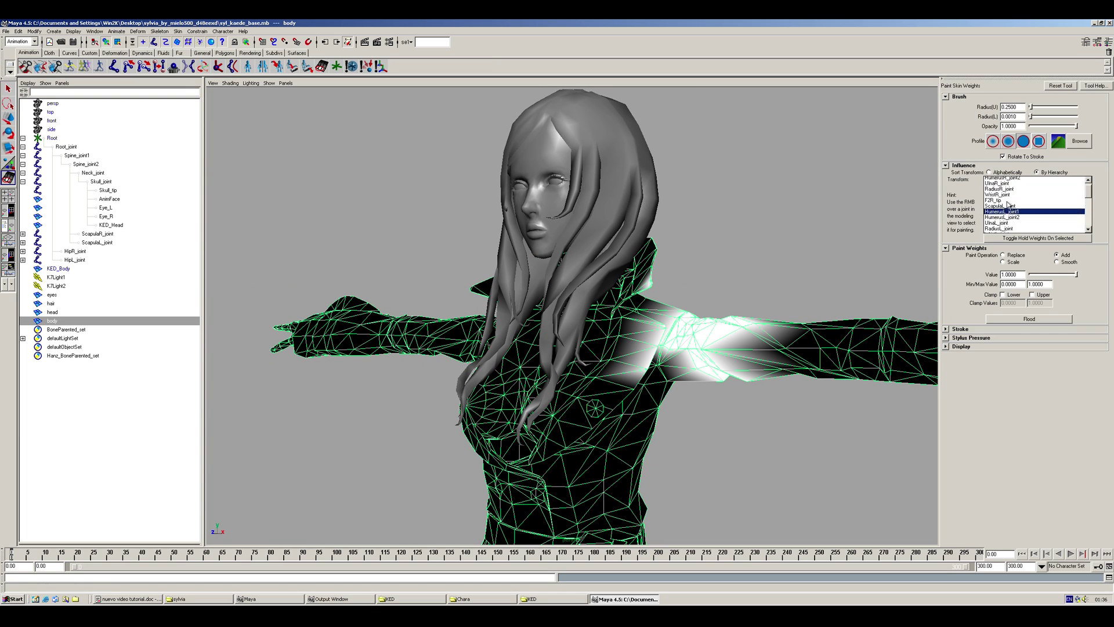
# Step: Display Neck_joint's weights on the body and hide the eyes, hair and head meshes covering the neck
pyautogui.click(997, 192)
pyautogui.keyDown('alt'); pyautogui.moveTo(580, 325); pyautogui.dragTo(650, 327); pyautogui.keyUp('alt')
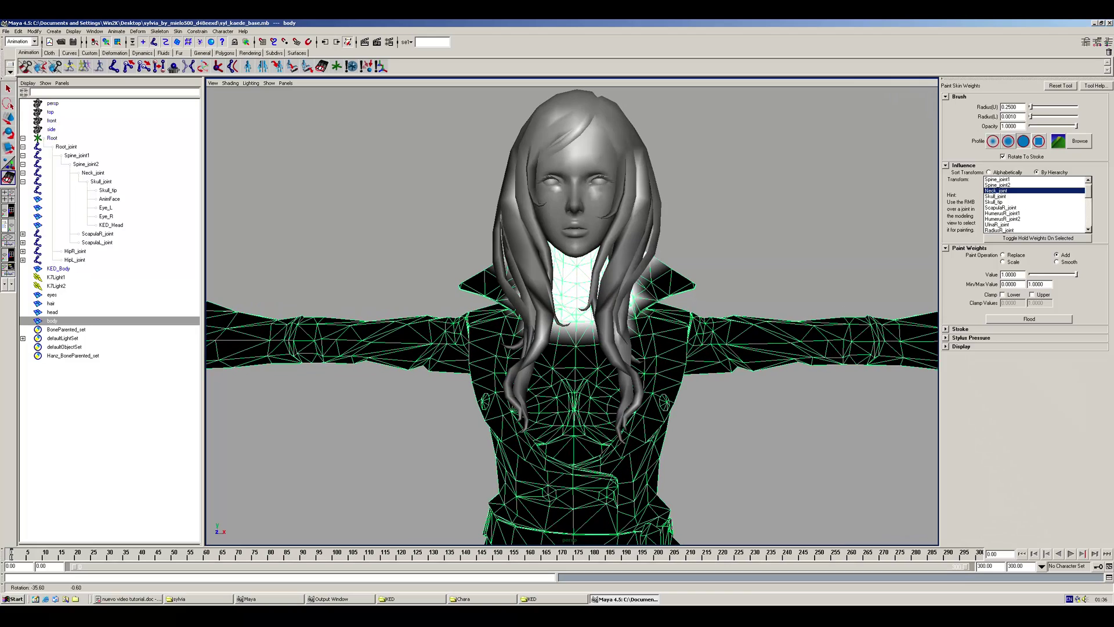
pyautogui.click(52, 295)
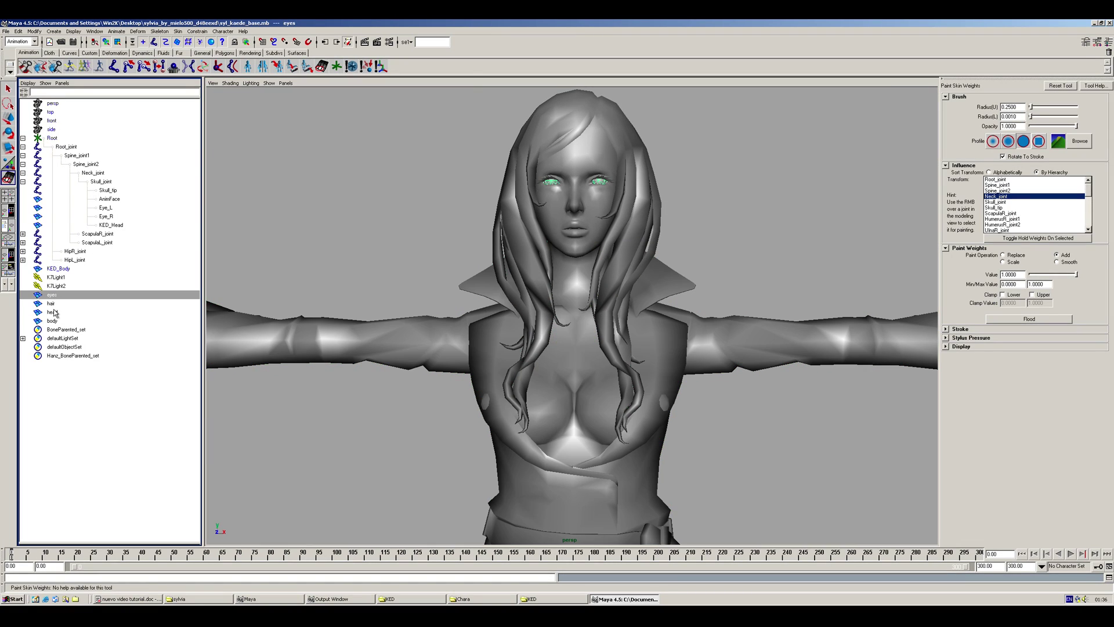
pyautogui.keyDown('shift'); pyautogui.click(53, 311); pyautogui.keyUp('shift')
pyautogui.click(55, 31)
pyautogui.moveTo(74, 32)
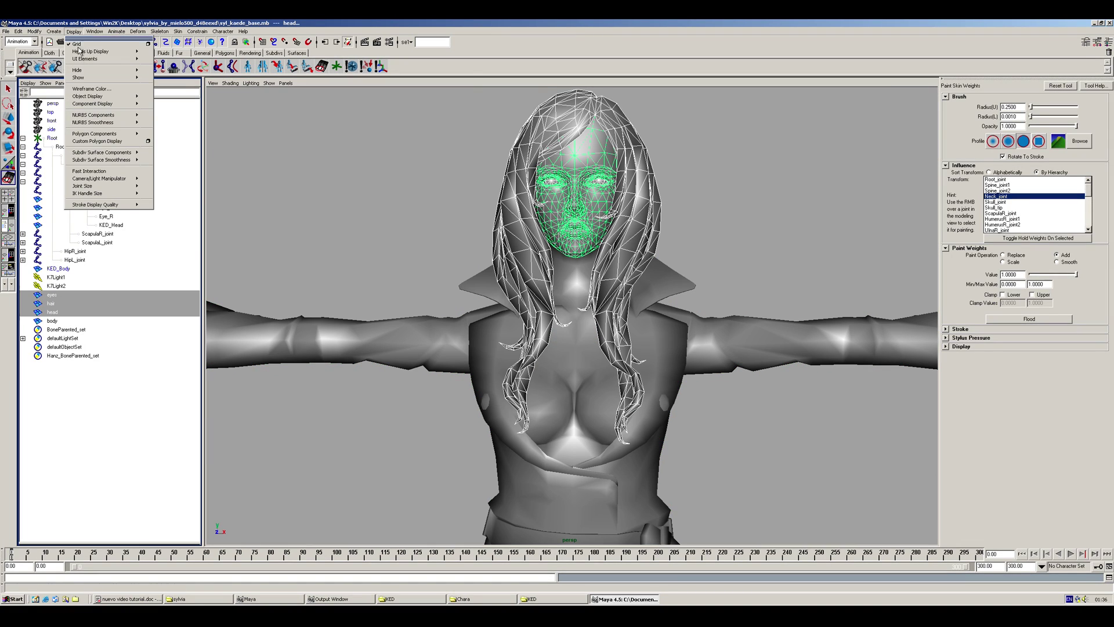
pyautogui.moveTo(104, 78)
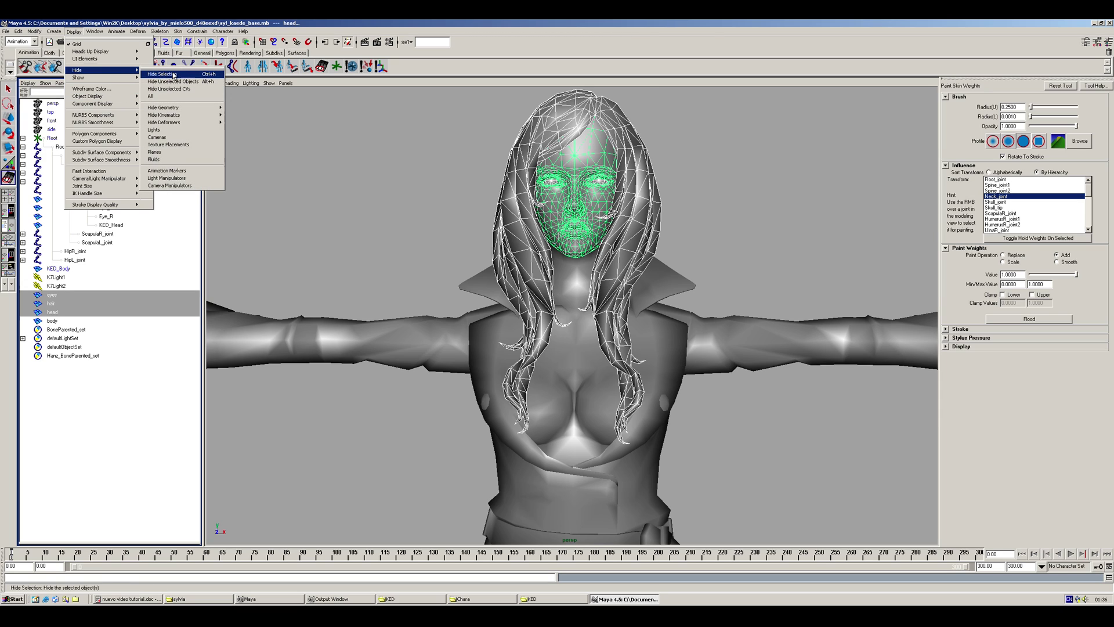
pyautogui.click(175, 70)
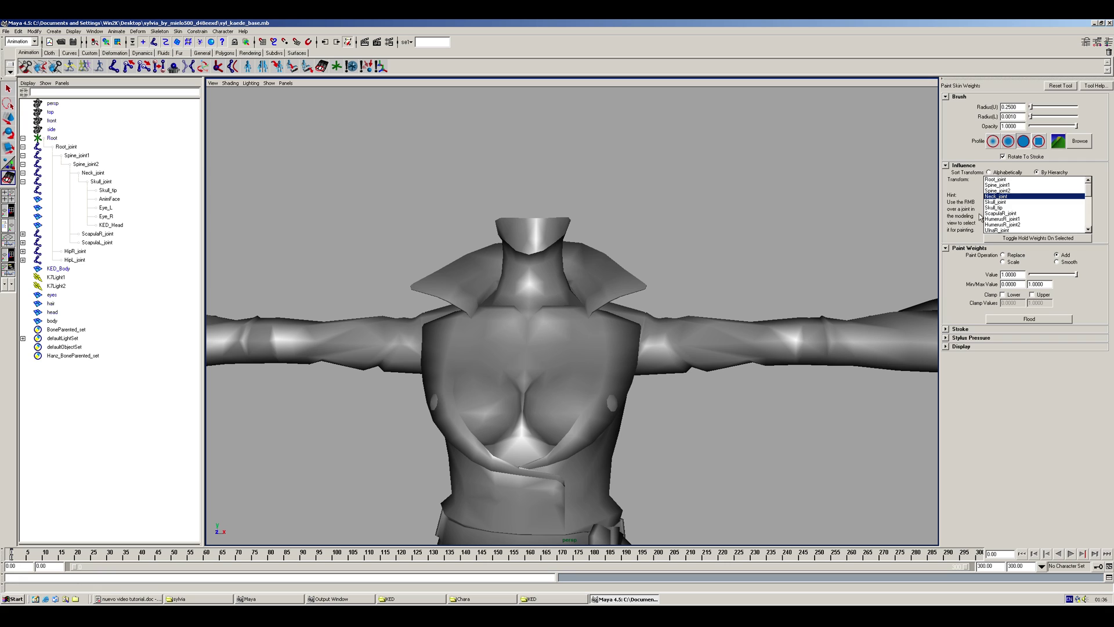
# Step: Reselect the body mesh for weight painting and display Skull_joint's influence on the upper neck
pyautogui.click(52, 320)
pyautogui.keyDown('alt'); pyautogui.moveTo(547, 274); pyautogui.dragTo(528, 271); pyautogui.keyUp('alt')
pyautogui.click(1008, 202)
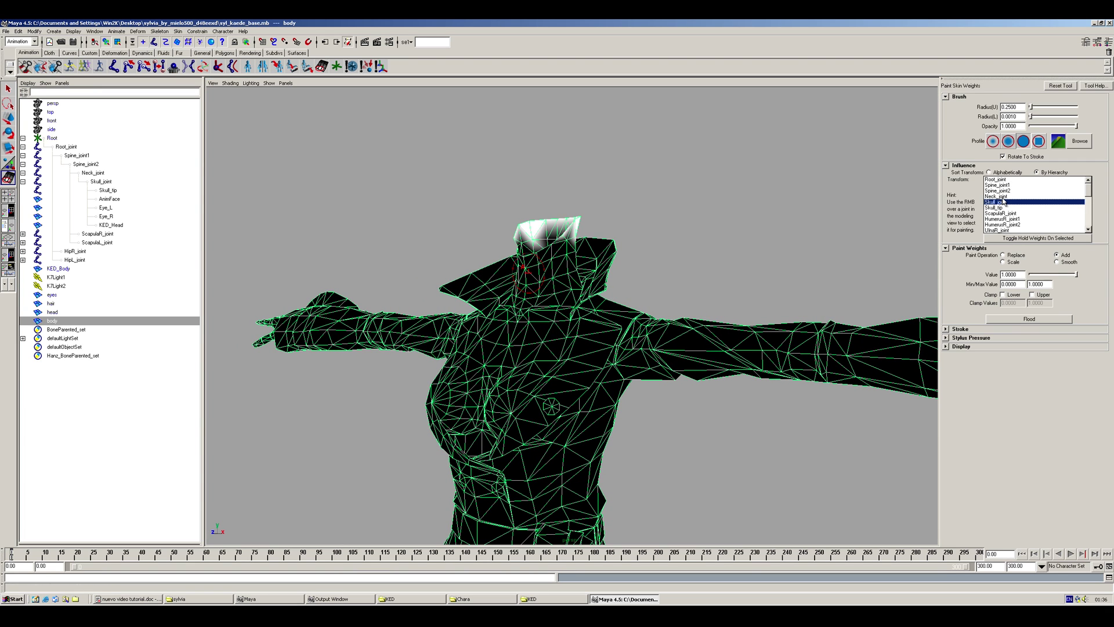
# Step: Compare the weights of Neck_joint, Spine_joint2, Skull_joint and their neighbouring influences on the torso, collar and neck
pyautogui.click(1004, 197)
pyautogui.click(1004, 191)
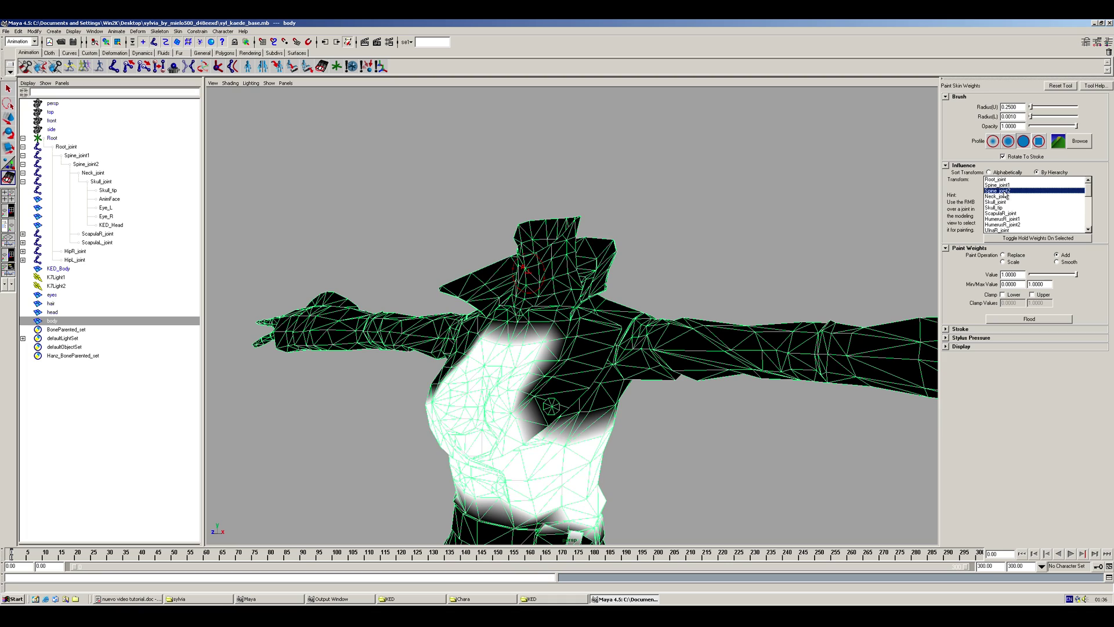
pyautogui.click(1007, 202)
pyautogui.click(1006, 191)
pyautogui.click(1006, 196)
pyautogui.click(1004, 201)
pyautogui.click(1003, 207)
pyautogui.click(1001, 213)
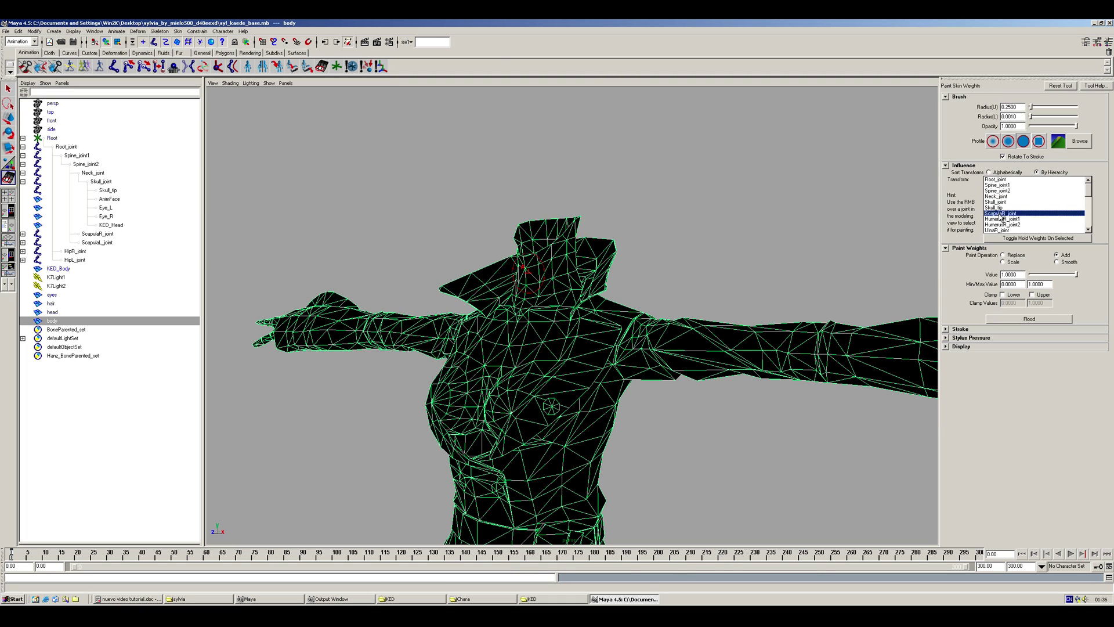
# Step: Inspect the weights of ScapulaR_joint, HumerusR_joint1 and HumerusR_joint2 around the right shoulder from the front
pyautogui.keyDown('alt'); pyautogui.moveTo(523, 311); pyautogui.dragTo(586, 313); pyautogui.keyUp('alt')
pyautogui.click(1002, 219)
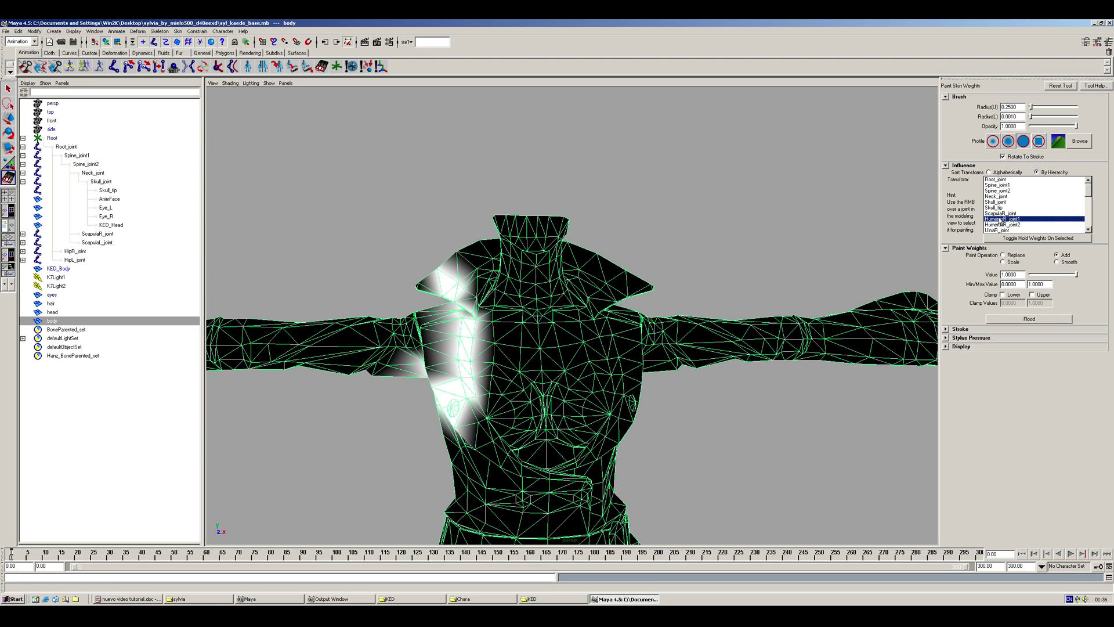
pyautogui.click(1002, 224)
pyautogui.click(992, 219)
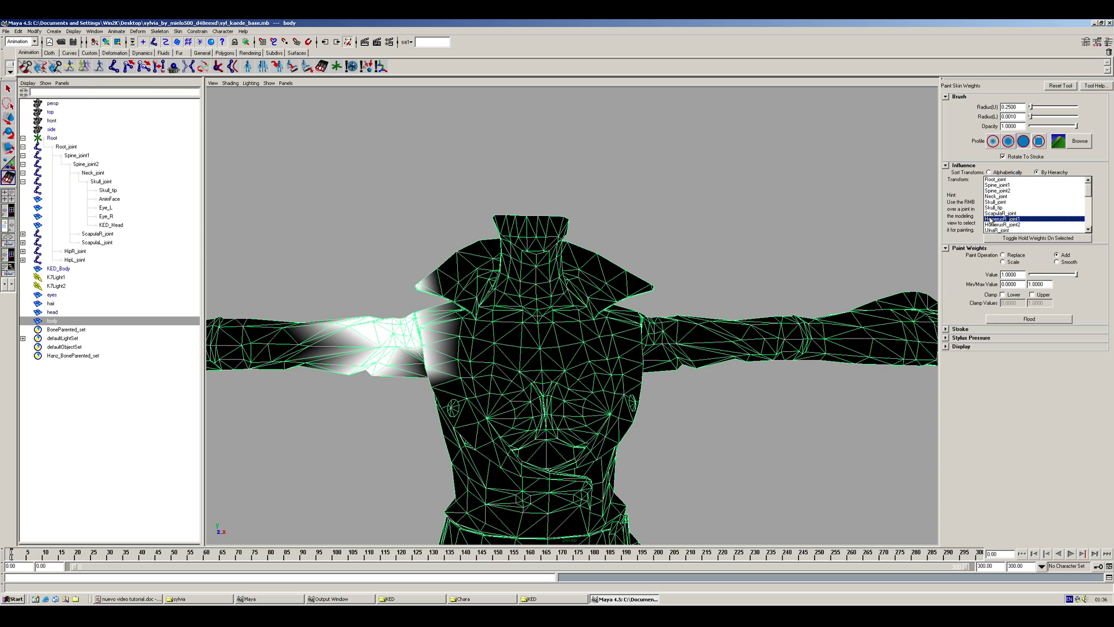
# Step: Paint Neck_joint weights over both jacket collar flaps and around the collar's base, adding with value 1
pyautogui.click(996, 196)
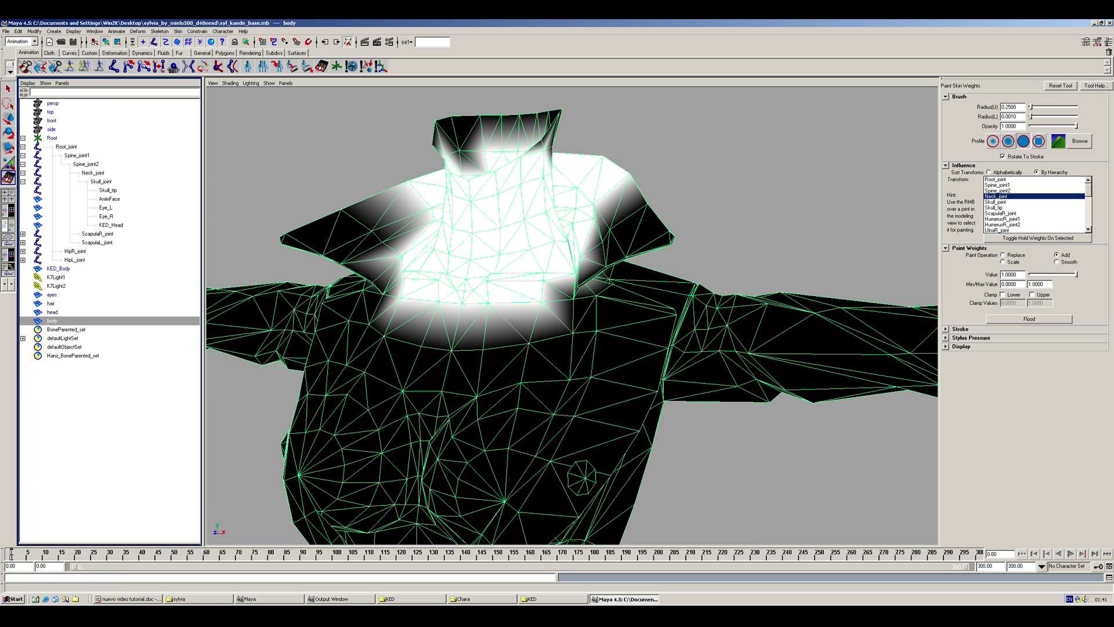
pyautogui.moveTo(484, 355); pyautogui.dragTo(439, 317, button='right')
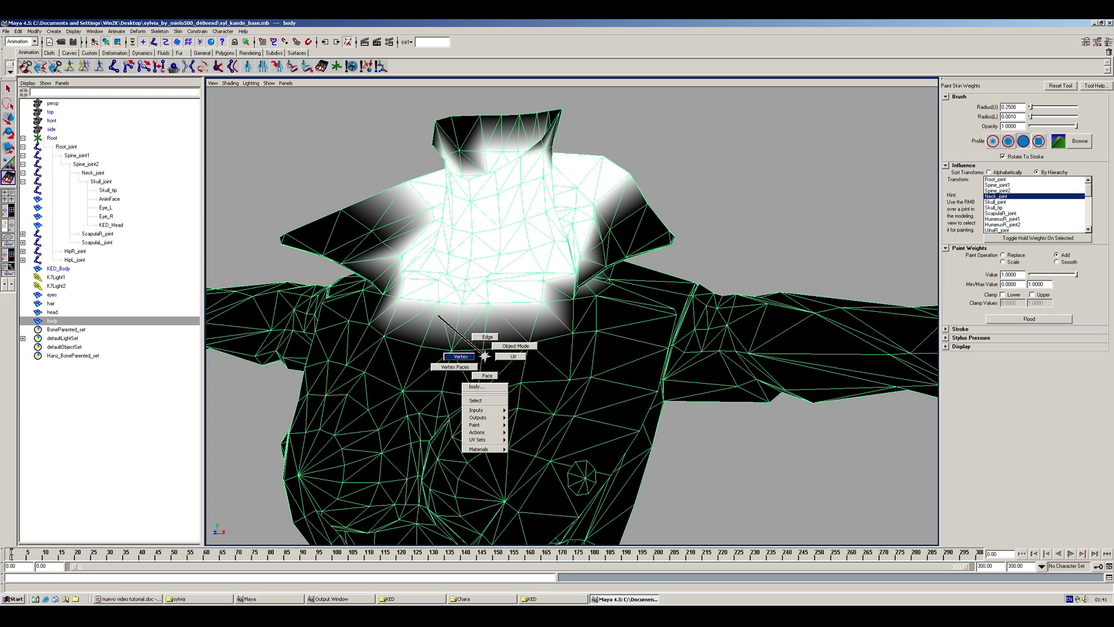
pyautogui.moveTo(484, 357); pyautogui.dragTo(450, 329, button='right')
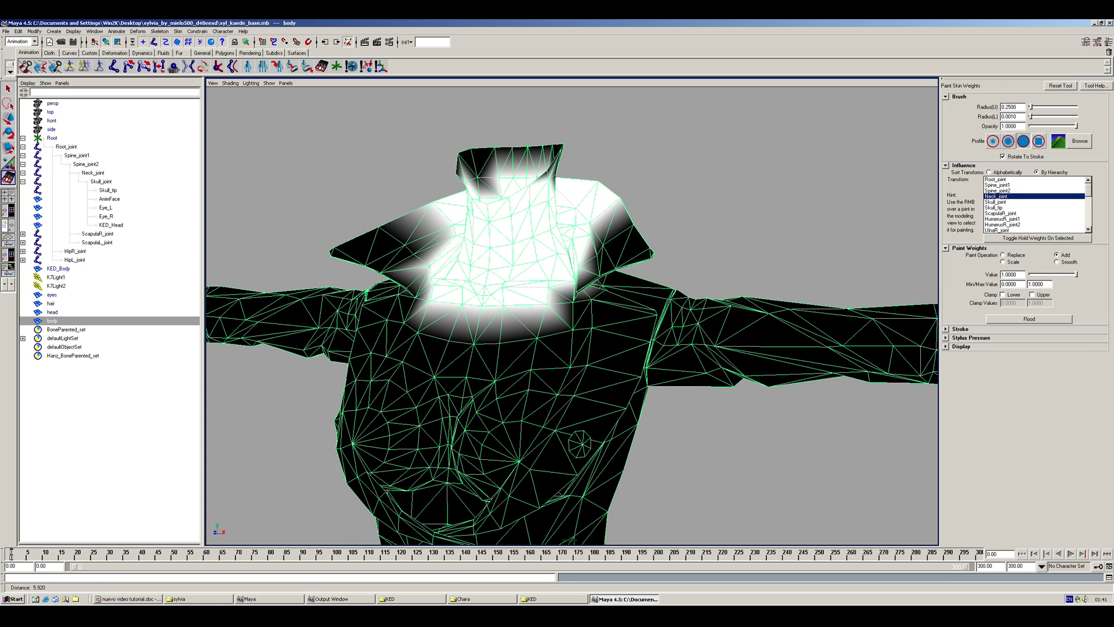
pyautogui.keyDown('alt'); pyautogui.moveTo(450, 330); pyautogui.dragTo(510, 316); pyautogui.keyUp('alt')
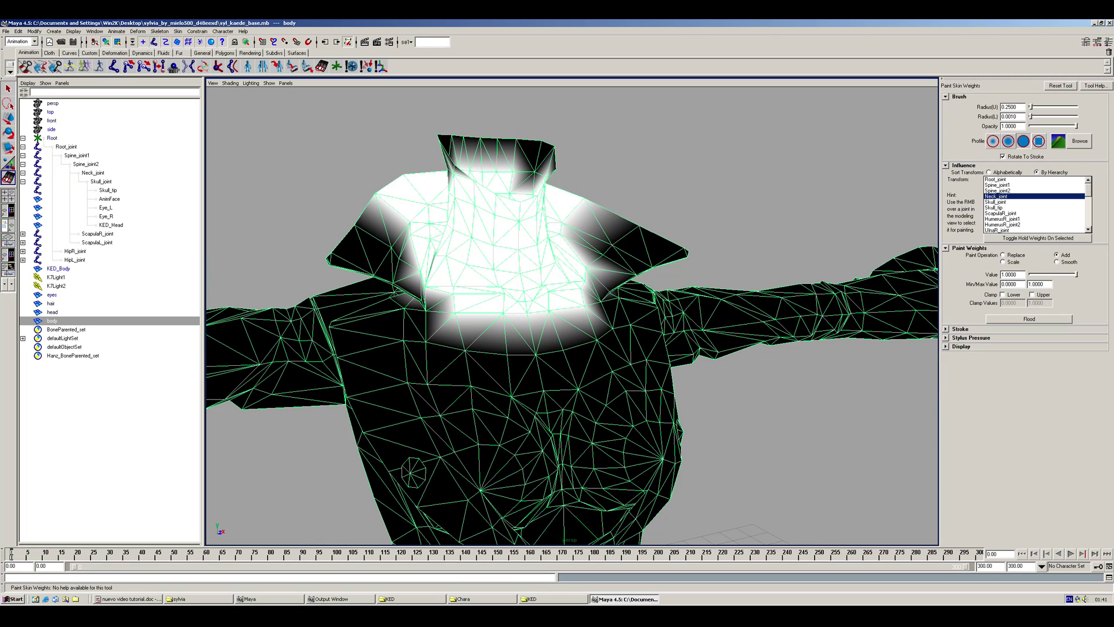
pyautogui.moveTo(581, 249)
pyautogui.mouseDown()
pyautogui.moveTo(639, 232)
pyautogui.moveTo(677, 250)
pyautogui.moveTo(615, 270)
pyautogui.mouseUp()
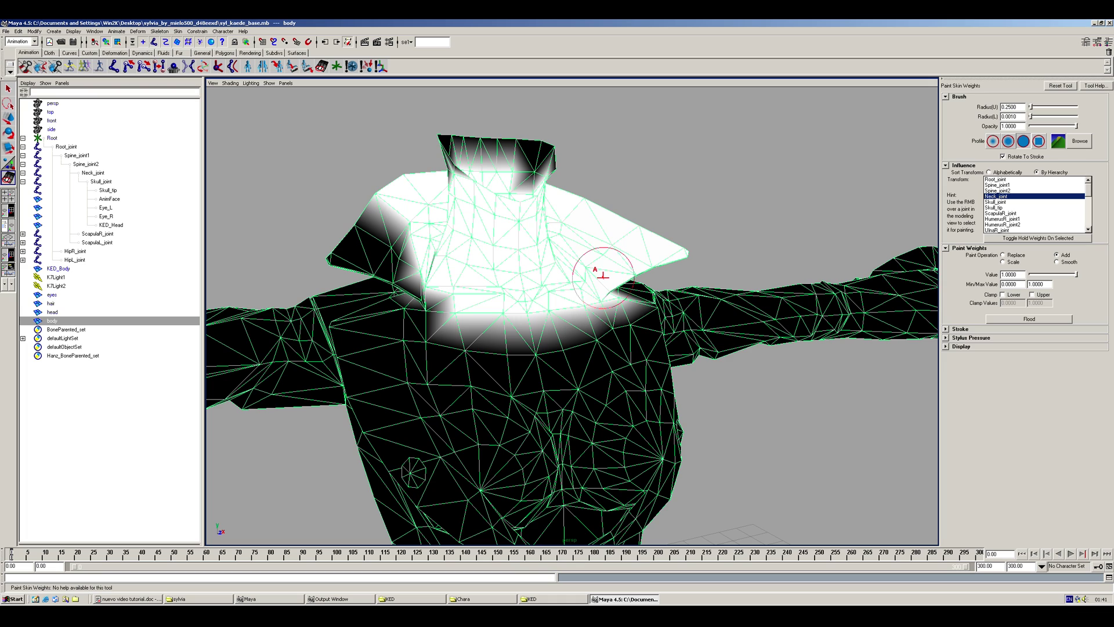
pyautogui.moveTo(397, 236)
pyautogui.mouseDown()
pyautogui.moveTo(356, 251)
pyautogui.moveTo(397, 274)
pyautogui.moveTo(406, 313)
pyautogui.moveTo(344, 261)
pyautogui.mouseUp()
pyautogui.keyDown('alt'); pyautogui.moveTo(366, 256); pyautogui.dragTo(355, 283, button='middle'); pyautogui.keyUp('alt')
pyautogui.keyDown('alt'); pyautogui.moveTo(356, 283); pyautogui.dragTo(540, 262); pyautogui.keyUp('alt')
pyautogui.moveTo(511, 315)
pyautogui.mouseDown()
pyautogui.moveTo(639, 361)
pyautogui.moveTo(633, 354)
pyautogui.mouseUp()
pyautogui.moveTo(535, 331)
pyautogui.keyDown('alt'); pyautogui.mouseDown()
pyautogui.moveTo(550, 291)
pyautogui.moveTo(636, 290)
pyautogui.moveTo(615, 351)
pyautogui.moveTo(638, 334)
pyautogui.moveTo(616, 336)
pyautogui.moveTo(612, 372)
pyautogui.moveTo(551, 373)
pyautogui.mouseUp(); pyautogui.keyUp('alt')
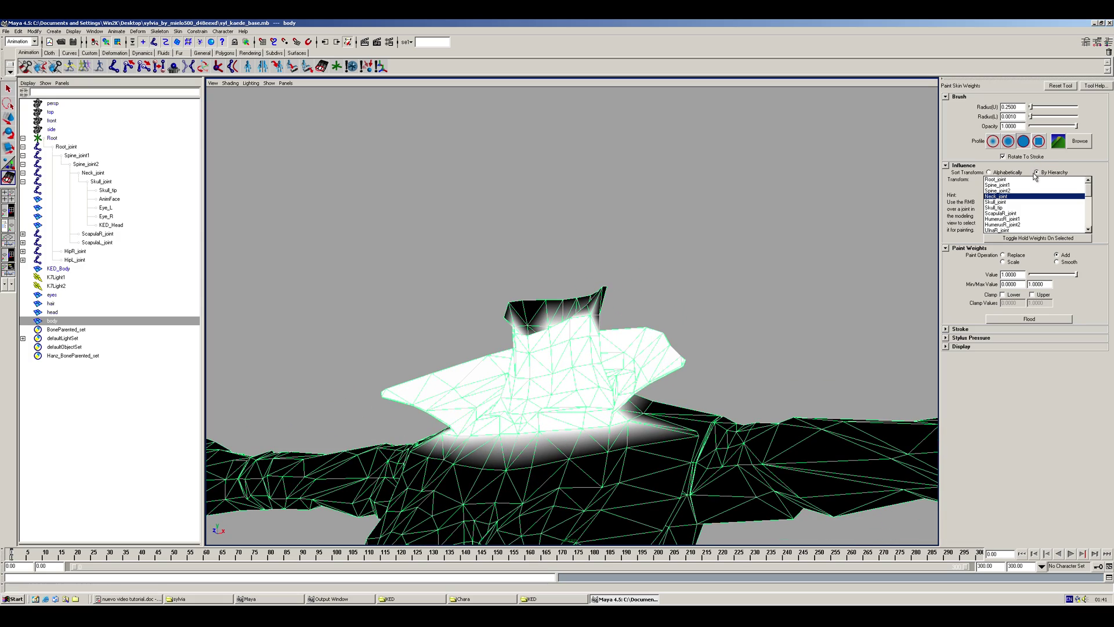
# Step: Paint Skull_joint weights around the upper neck and check the upper neck from close up
pyautogui.click(1007, 202)
pyautogui.moveTo(581, 348)
pyautogui.keyDown('alt'); pyautogui.mouseDown()
pyautogui.moveTo(615, 343)
pyautogui.moveTo(584, 308)
pyautogui.moveTo(574, 349)
pyautogui.mouseUp(); pyautogui.keyUp('alt')
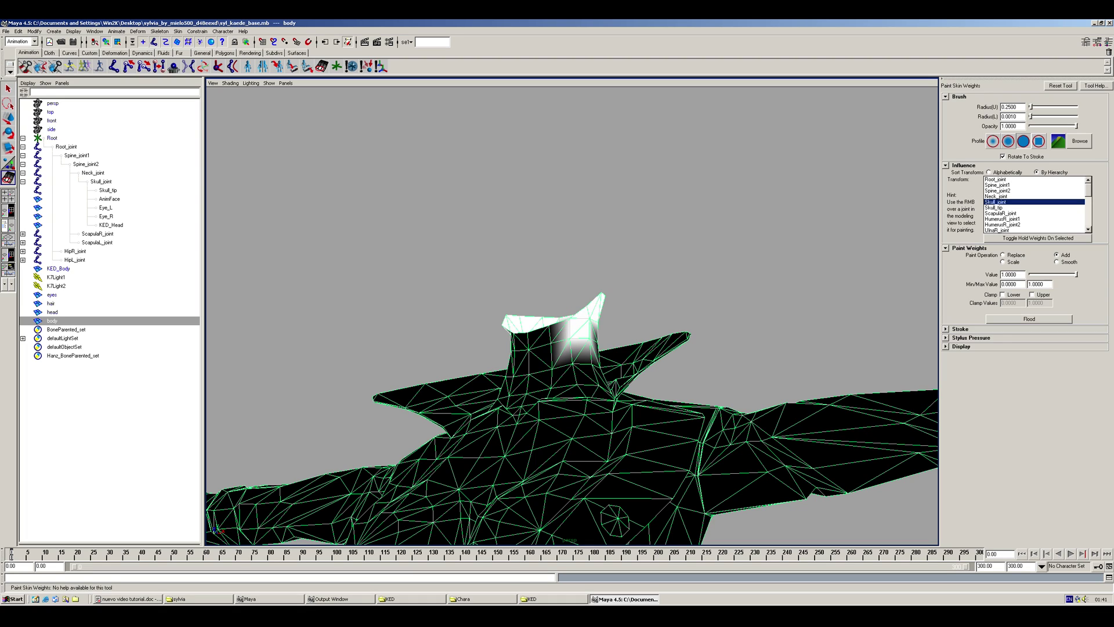
pyautogui.moveTo(551, 327)
pyautogui.mouseDown()
pyautogui.moveTo(521, 345)
pyautogui.moveTo(545, 345)
pyautogui.moveTo(500, 328)
pyautogui.mouseUp()
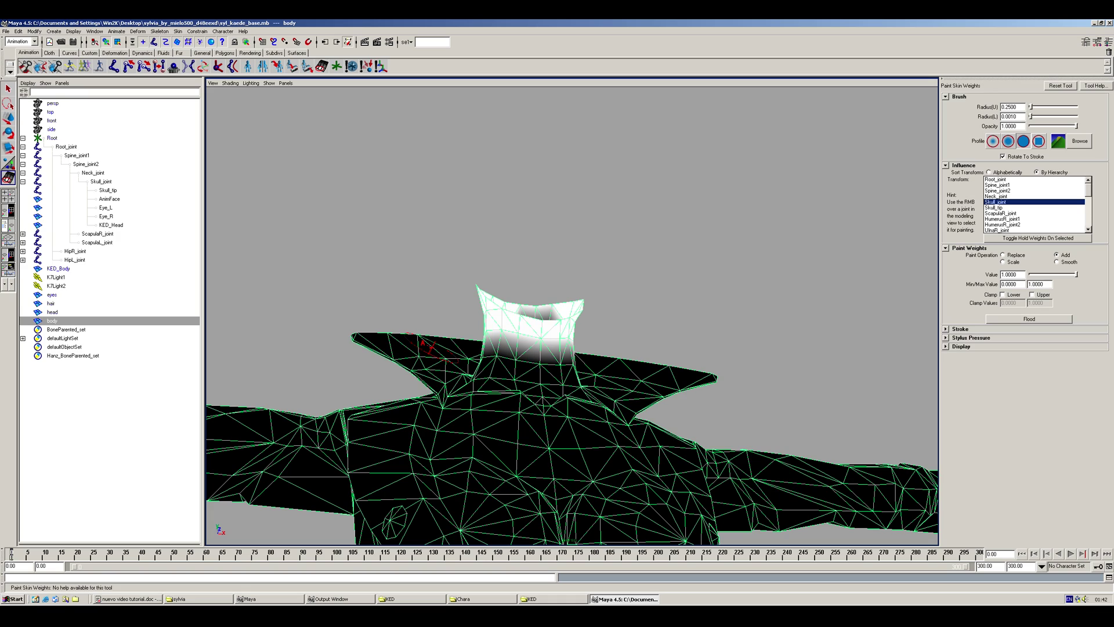
pyautogui.rightClick(559, 248)
pyautogui.keyDown('alt'); pyautogui.moveTo(540, 306); pyautogui.dragTo(615, 307, button='right'); pyautogui.keyUp('alt')
pyautogui.keyDown('alt'); pyautogui.moveTo(540, 313); pyautogui.dragTo(686, 343, button='middle'); pyautogui.keyUp('alt')
pyautogui.keyDown('alt'); pyautogui.moveTo(687, 342); pyautogui.dragTo(748, 342); pyautogui.keyUp('alt')
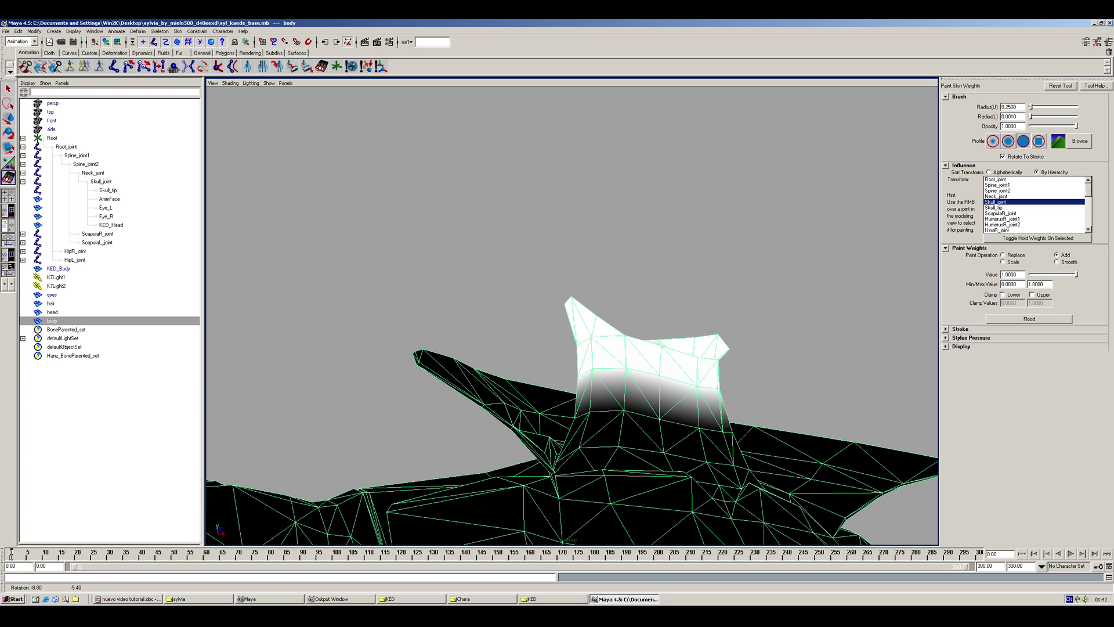
# Step: Set the brush's upper radius to 0.1 and paint Neck_joint weights across the front of the upper neck
pyautogui.click(1006, 197)
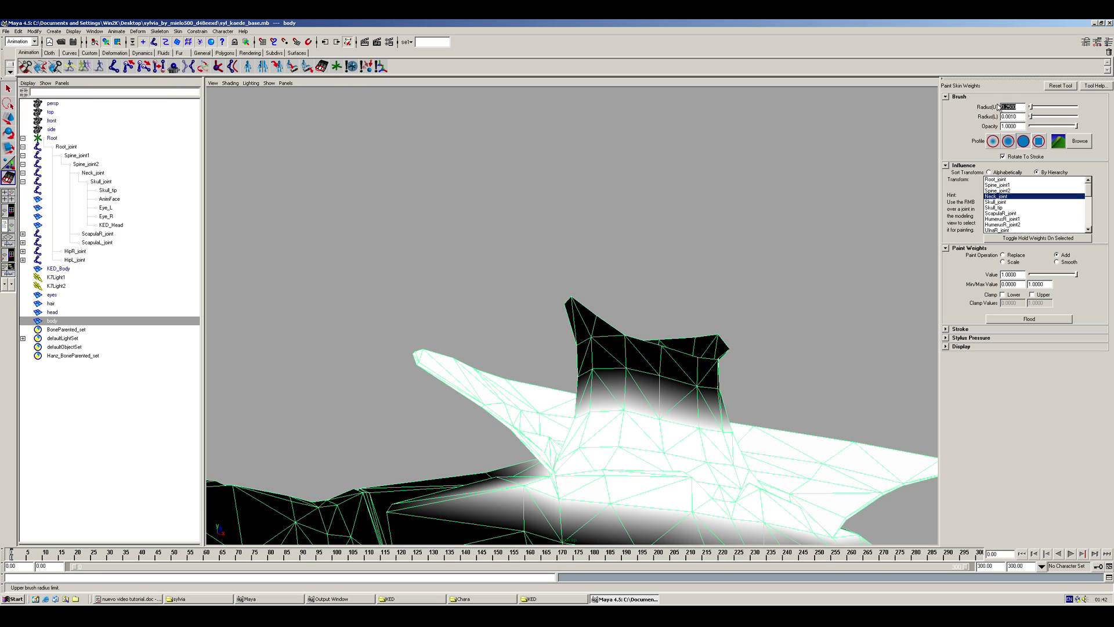
pyautogui.write('1')
pyautogui.press('Return')
pyautogui.click(696, 397)
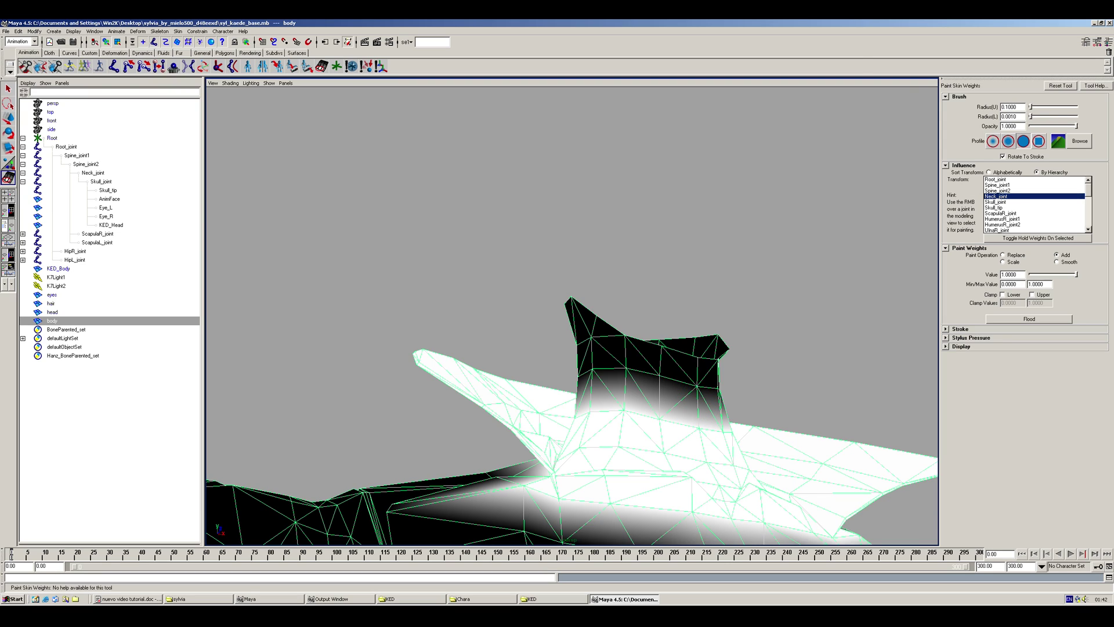
pyautogui.moveTo(604, 390); pyautogui.dragTo(582, 349)
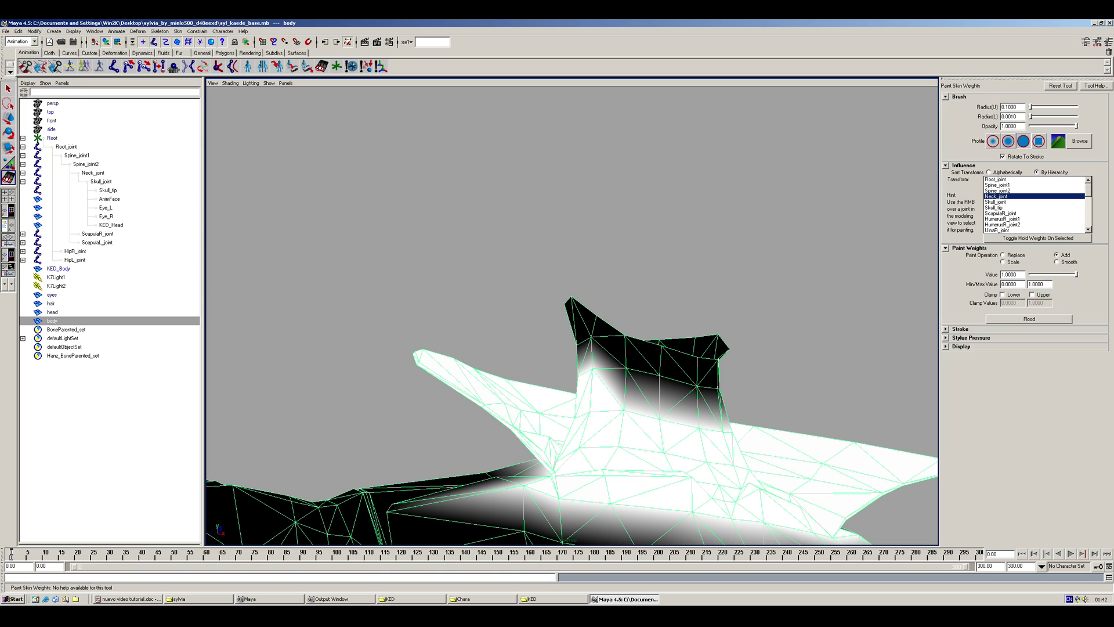
pyautogui.moveTo(662, 378); pyautogui.dragTo(625, 369)
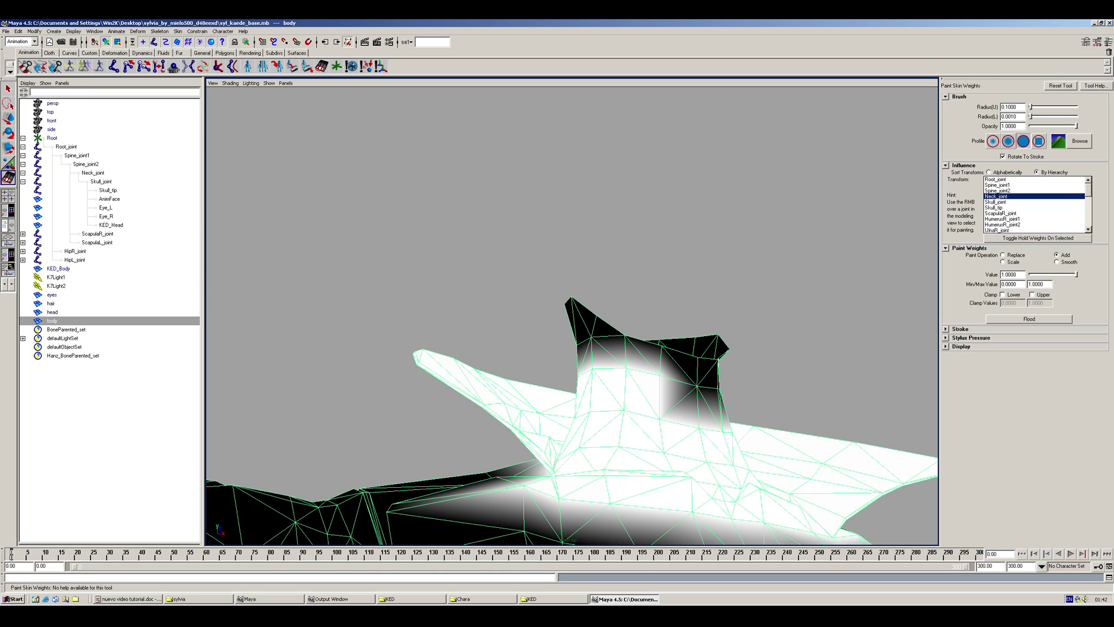
pyautogui.moveTo(718, 403); pyautogui.dragTo(677, 369)
# Step: Extend the Neck_joint weights around the back and sides of the upper neck
pyautogui.keyDown('alt'); pyautogui.moveTo(714, 400); pyautogui.dragTo(825, 406); pyautogui.keyUp('alt')
pyautogui.moveTo(656, 325)
pyautogui.mouseDown()
pyautogui.moveTo(706, 321)
pyautogui.moveTo(505, 354)
pyautogui.mouseUp()
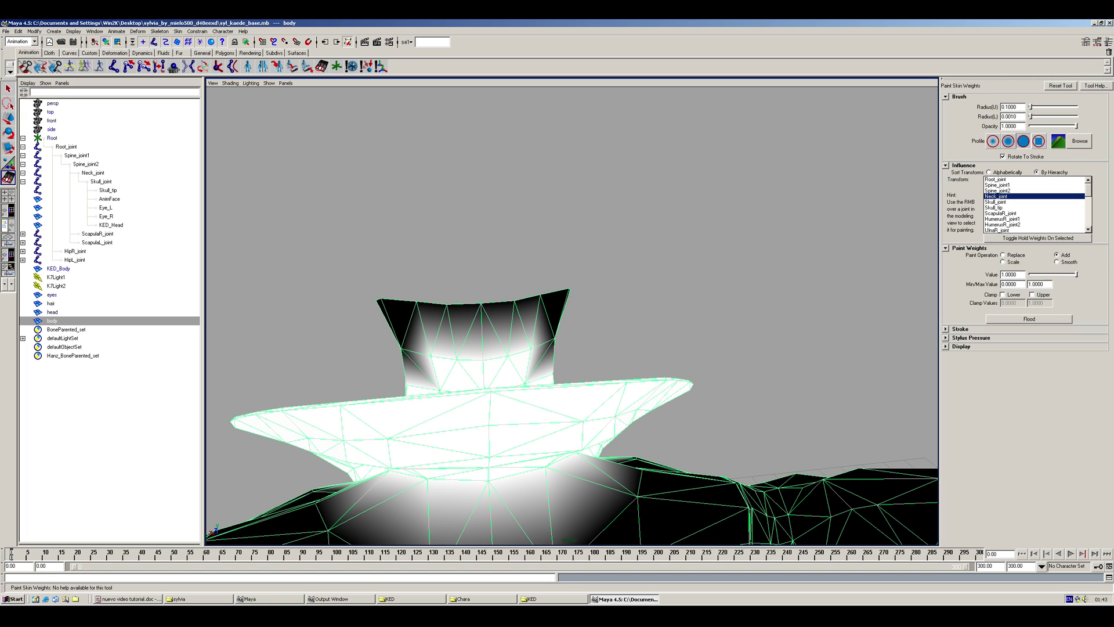
pyautogui.keyDown('alt'); pyautogui.moveTo(528, 360); pyautogui.dragTo(465, 377); pyautogui.keyUp('alt')
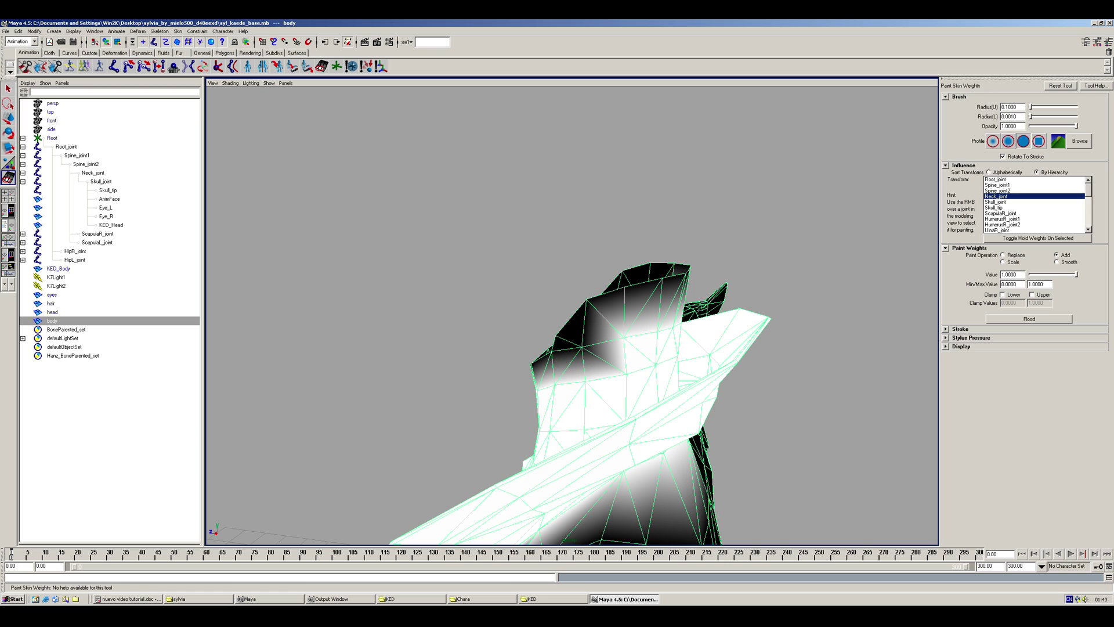
pyautogui.click(590, 354)
pyautogui.keyDown('alt'); pyautogui.moveTo(601, 353); pyautogui.dragTo(871, 384); pyautogui.keyUp('alt')
pyautogui.moveTo(521, 342); pyautogui.dragTo(475, 316)
pyautogui.moveTo(541, 375)
pyautogui.keyDown('alt'); pyautogui.mouseDown()
pyautogui.moveTo(415, 368)
pyautogui.moveTo(499, 380)
pyautogui.mouseUp(); pyautogui.keyUp('alt')
# Step: Display Skull_joint's weights and examine the neck rim and the rest of the body from several sides
pyautogui.click(1000, 202)
pyautogui.keyDown('alt'); pyautogui.moveTo(708, 366); pyautogui.dragTo(746, 318); pyautogui.keyUp('alt')
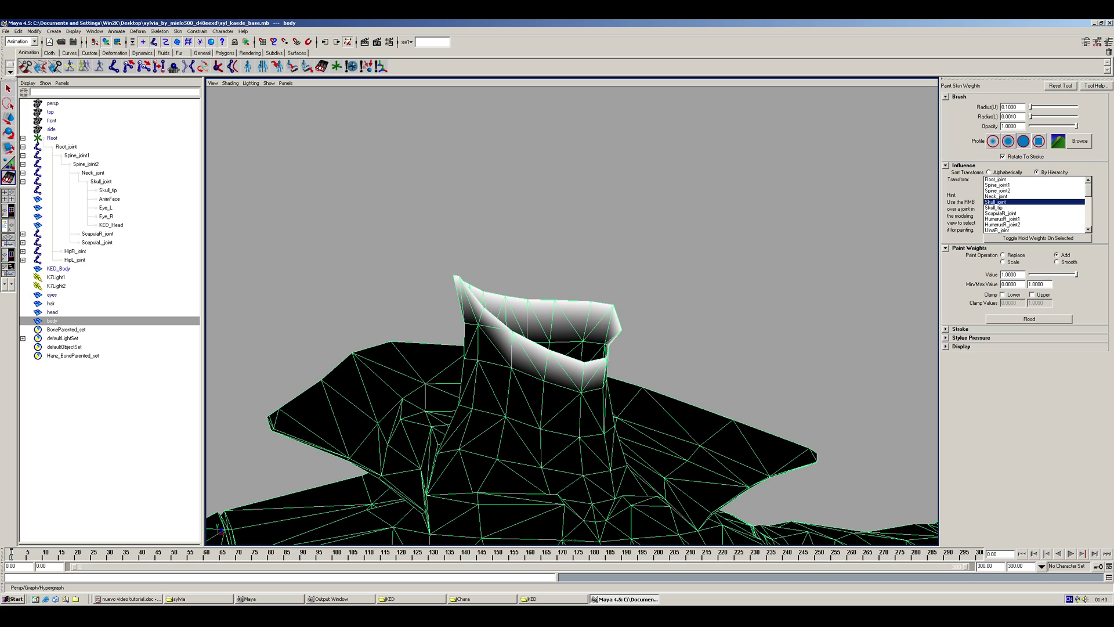
pyautogui.keyDown('alt'); pyautogui.moveTo(655, 328); pyautogui.dragTo(569, 336); pyautogui.keyUp('alt')
pyautogui.keyDown('alt'); pyautogui.moveTo(568, 337); pyautogui.dragTo(441, 349, button='right'); pyautogui.keyUp('alt')
pyautogui.keyDown('alt'); pyautogui.moveTo(523, 406); pyautogui.dragTo(534, 273, button='middle'); pyautogui.keyUp('alt')
pyautogui.keyDown('alt'); pyautogui.moveTo(534, 348); pyautogui.dragTo(540, 272, button='middle'); pyautogui.keyUp('alt')
pyautogui.keyDown('alt'); pyautogui.moveTo(540, 325); pyautogui.dragTo(603, 316); pyautogui.keyUp('alt')
pyautogui.keyDown('alt'); pyautogui.moveTo(499, 281); pyautogui.dragTo(430, 243); pyautogui.keyUp('alt')
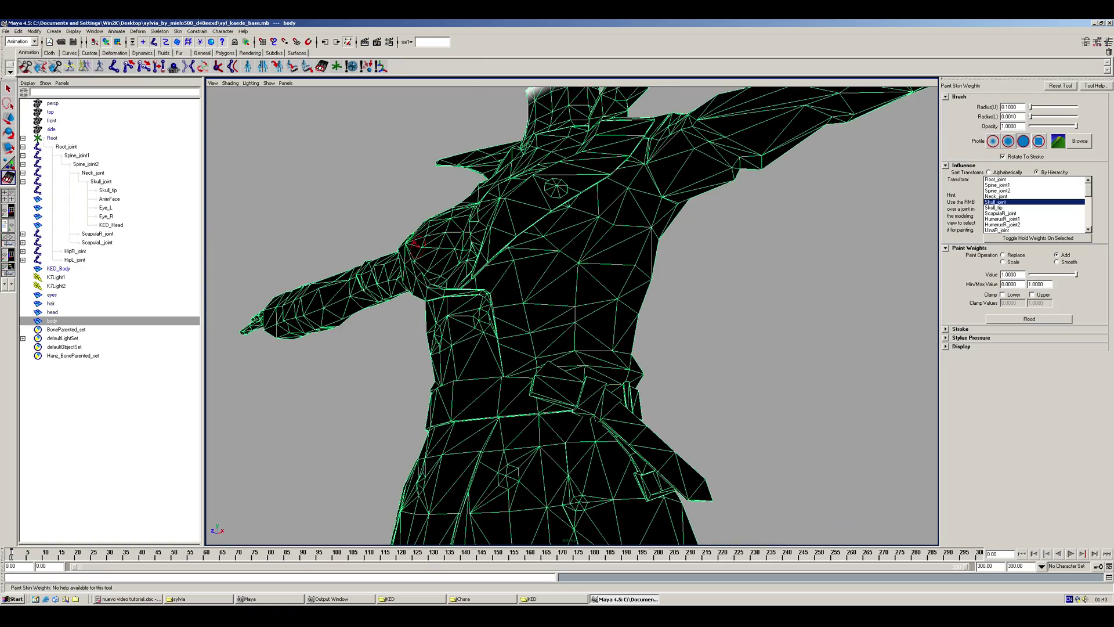
pyautogui.keyDown('alt'); pyautogui.moveTo(429, 242); pyautogui.dragTo(378, 247, button='right'); pyautogui.keyUp('alt')
pyautogui.keyDown('alt'); pyautogui.moveTo(407, 250); pyautogui.dragTo(413, 304); pyautogui.keyUp('alt')
pyautogui.keyDown('alt'); pyautogui.moveTo(547, 332); pyautogui.dragTo(489, 340); pyautogui.keyUp('alt')
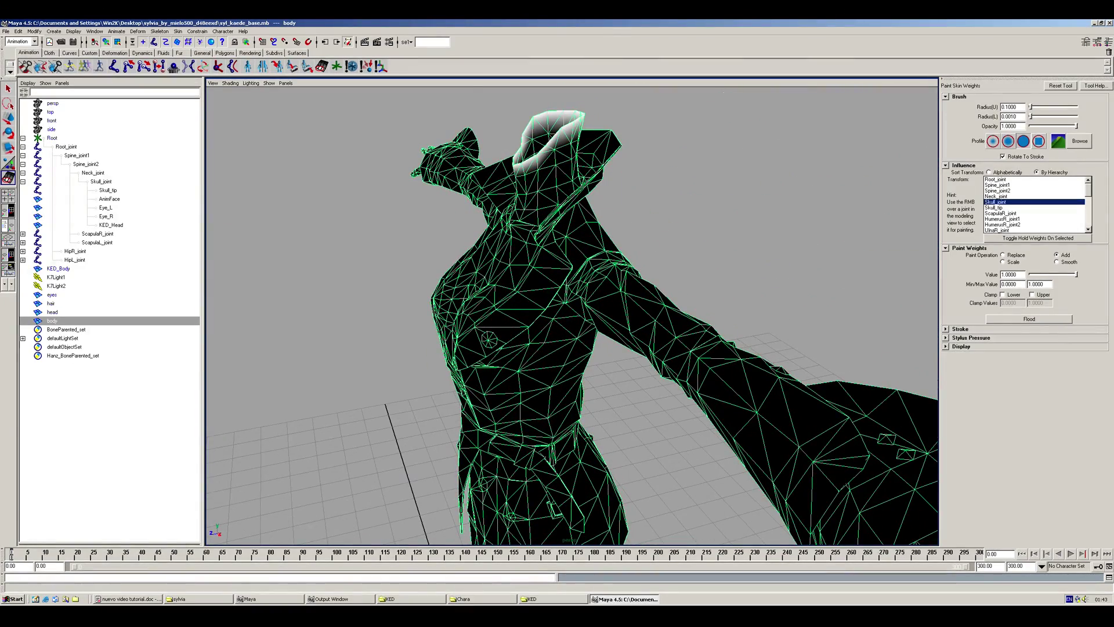
# Step: Save the scene under the new name syl_kaede_base_2.mb
pyautogui.click(5, 31)
pyautogui.click(23, 70)
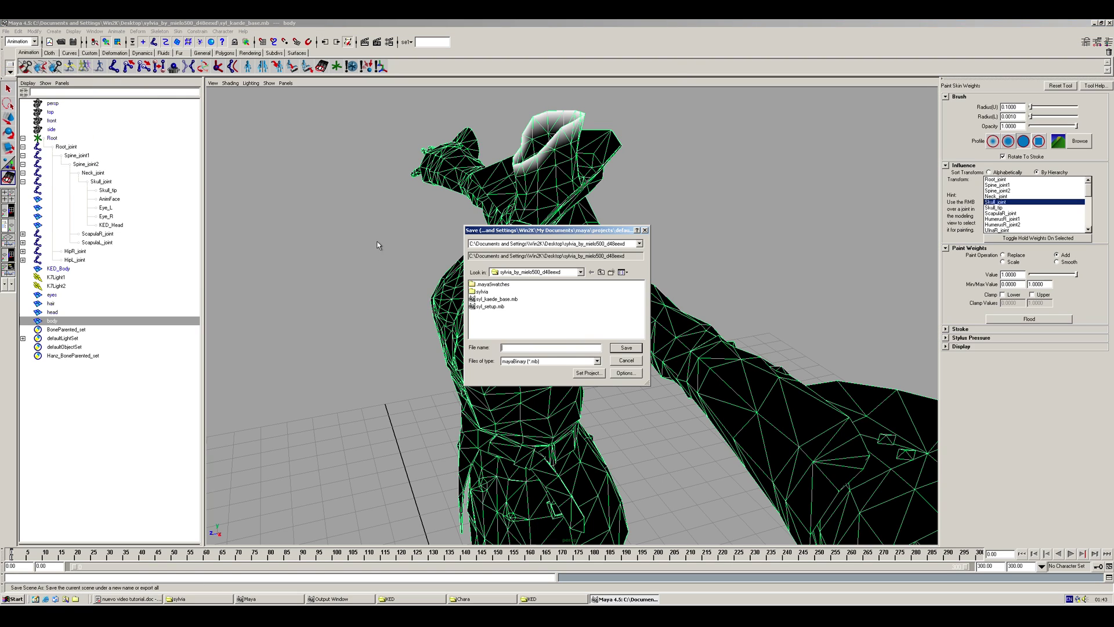
pyautogui.click(500, 300)
pyautogui.press('Return')
# Step: Resume weight painting on the body and review the influences from Skull_tip to UlnaR_joint
pyautogui.keyDown('alt'); pyautogui.moveTo(568, 350); pyautogui.dragTo(262, 338); pyautogui.keyUp('alt')
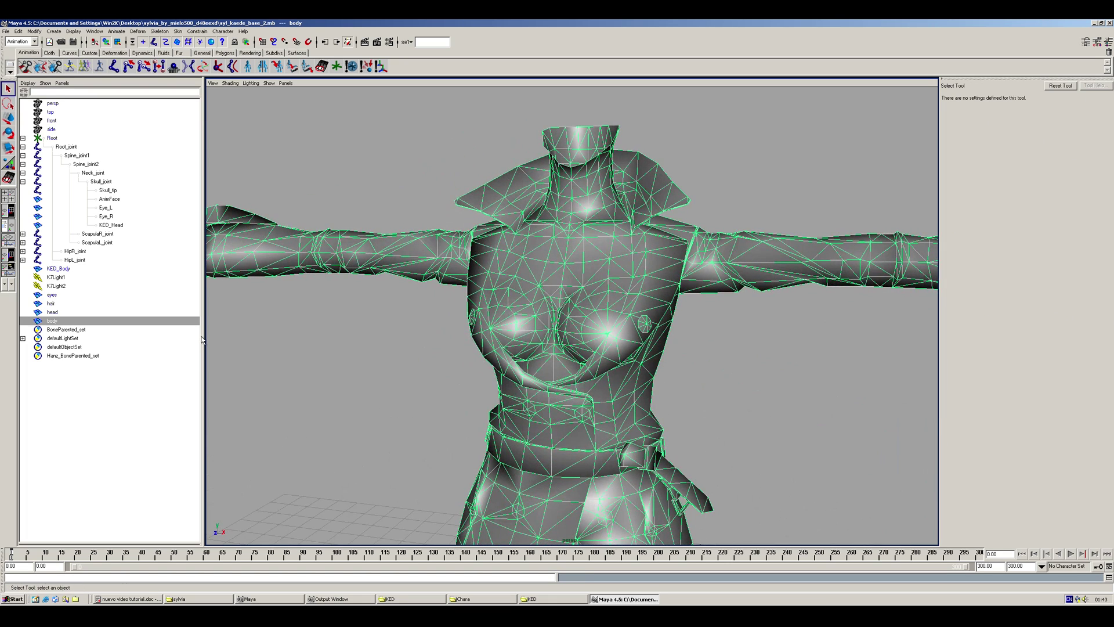
pyautogui.press('y')
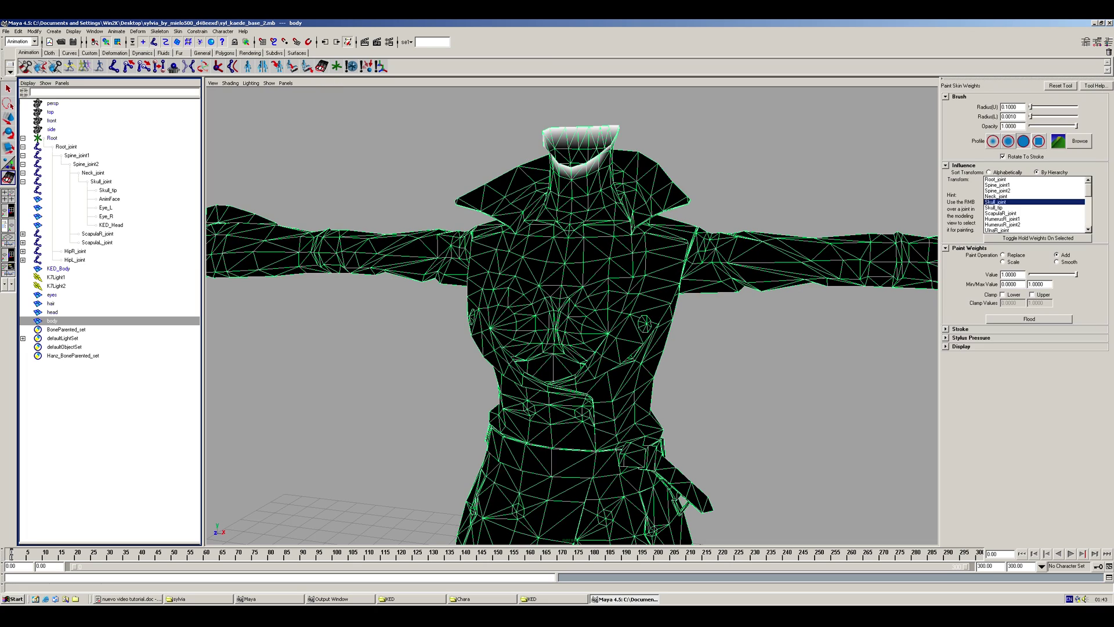
pyautogui.keyDown('alt'); pyautogui.moveTo(622, 352); pyautogui.dragTo(655, 274, button='middle'); pyautogui.keyUp('alt')
pyautogui.click(1003, 207)
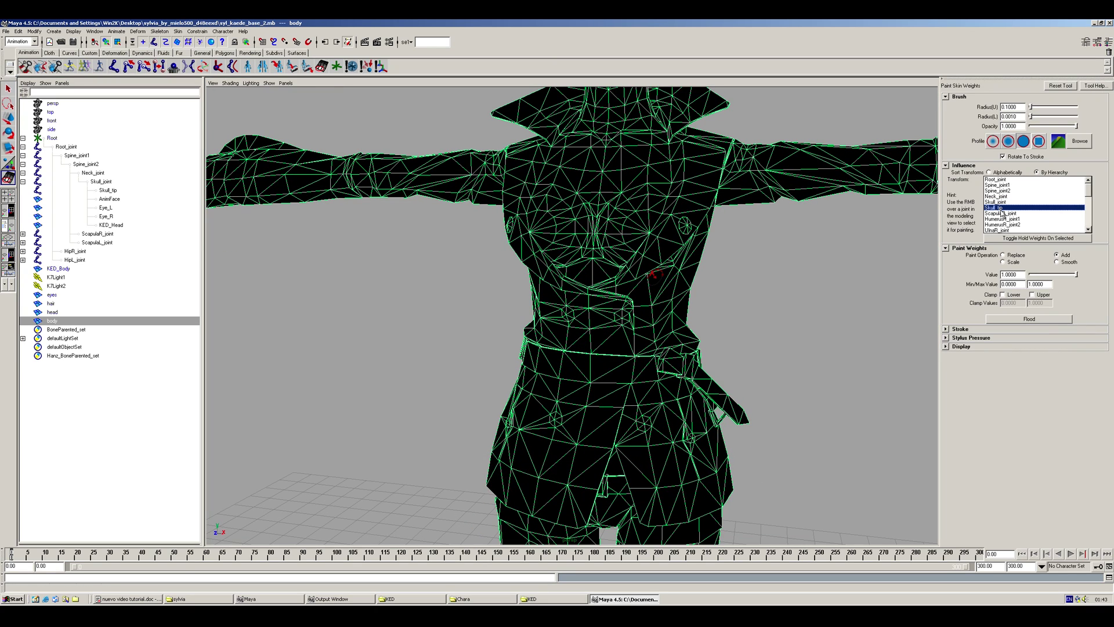
pyautogui.press('Down')
pyautogui.press('Down')
pyautogui.press('Down')
pyautogui.press('Down')
pyautogui.press('Down')
pyautogui.press('Down')
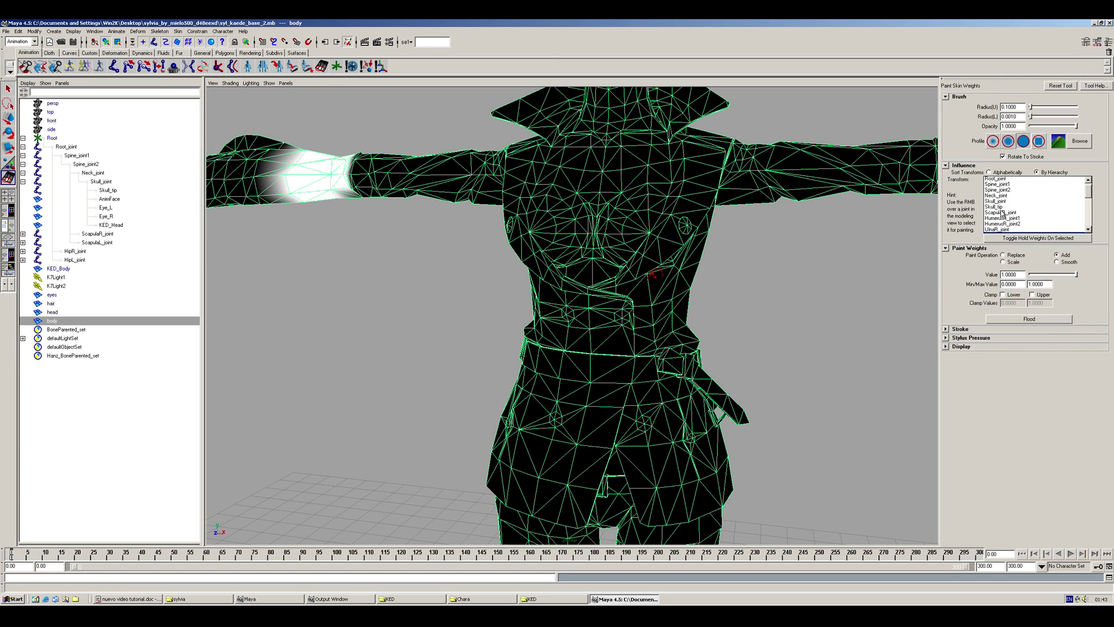
# Step: Bring both arms into view and review the influences from the right forearm through WristR_joint to WristL_joint
pyautogui.keyDown('alt'); pyautogui.moveTo(725, 267); pyautogui.dragTo(610, 291, button='right'); pyautogui.keyUp('alt')
pyautogui.keyDown('alt'); pyautogui.moveTo(610, 290); pyautogui.dragTo(621, 237, button='middle'); pyautogui.keyUp('alt')
pyautogui.press('Down')
pyautogui.press('Down')
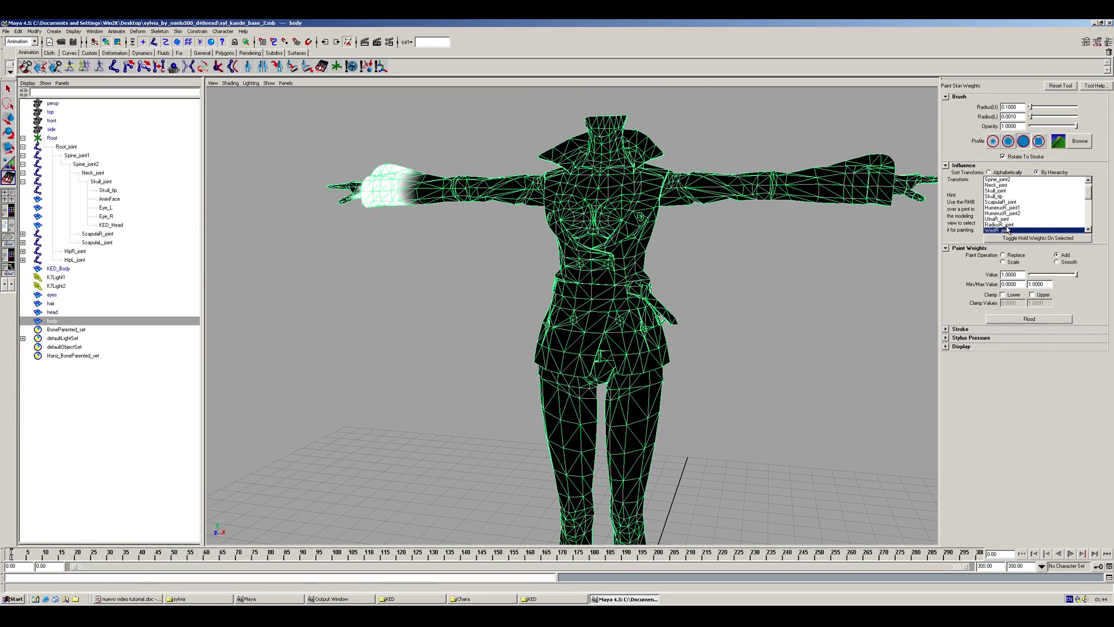
pyautogui.press('Down')
pyautogui.press('Down')
pyautogui.press('Down')
pyautogui.press('Down')
pyautogui.press('Down')
pyautogui.press('Down')
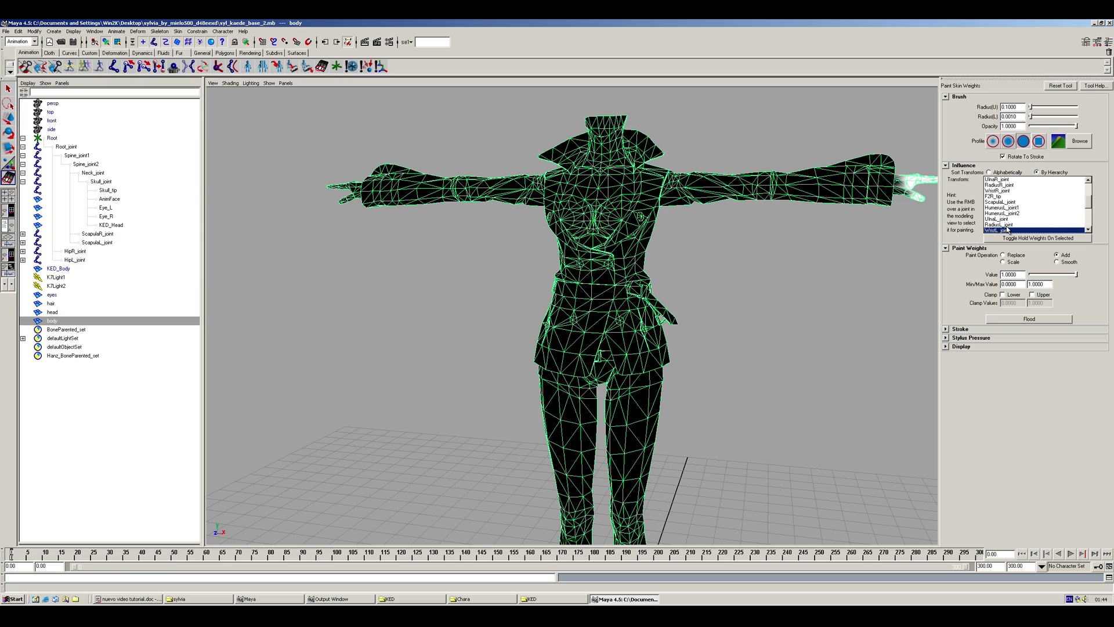
# Step: Review the right leg's influences and examine HipL_joint's weights on the left thigh and jacket hem
pyautogui.press('Down')
pyautogui.press('Down')
pyautogui.press('Down')
pyautogui.press('Down')
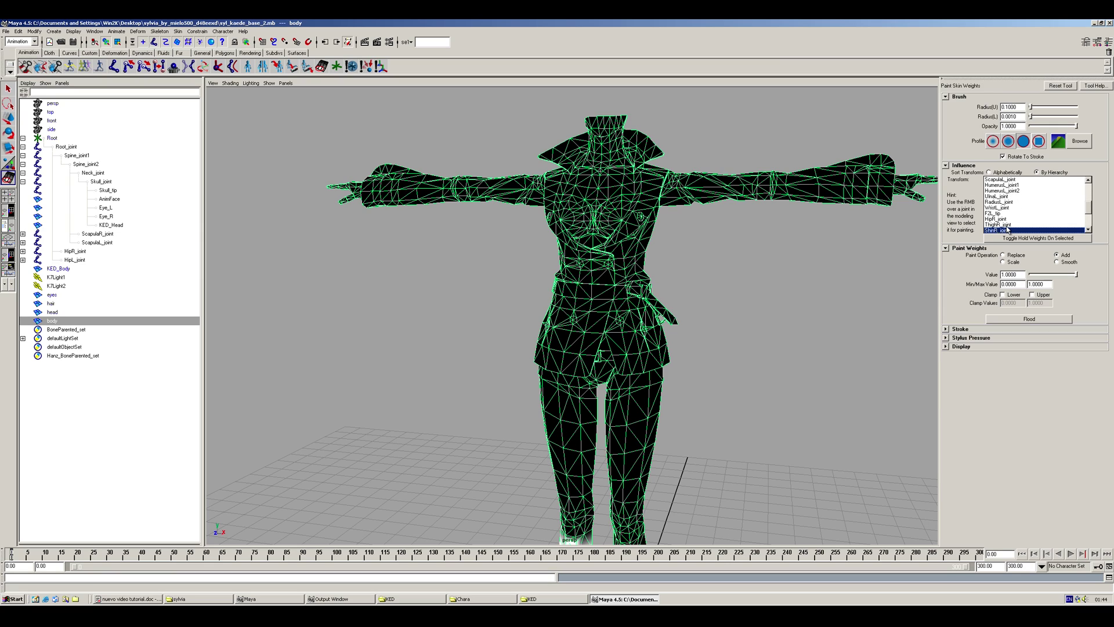
pyautogui.press('Down')
pyautogui.press('Down')
pyautogui.press('Down')
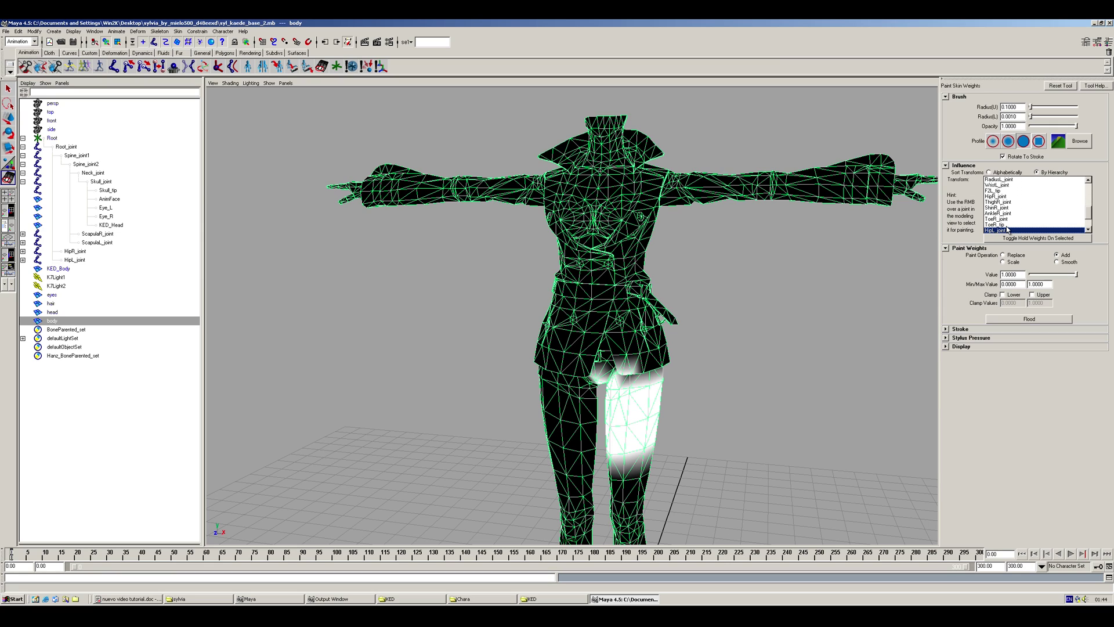
pyautogui.keyDown('alt'); pyautogui.moveTo(604, 378); pyautogui.dragTo(597, 235, button='middle'); pyautogui.keyUp('alt')
pyautogui.keyDown('alt'); pyautogui.moveTo(598, 235); pyautogui.dragTo(358, 194); pyautogui.keyUp('alt')
pyautogui.keyDown('alt'); pyautogui.moveTo(571, 348); pyautogui.dragTo(546, 305, button='middle'); pyautogui.keyUp('alt')
pyautogui.keyDown('alt'); pyautogui.moveTo(547, 305); pyautogui.dragTo(801, 302); pyautogui.keyUp('alt')
pyautogui.keyDown('alt'); pyautogui.moveTo(697, 302); pyautogui.dragTo(644, 299, button='right'); pyautogui.keyUp('alt')
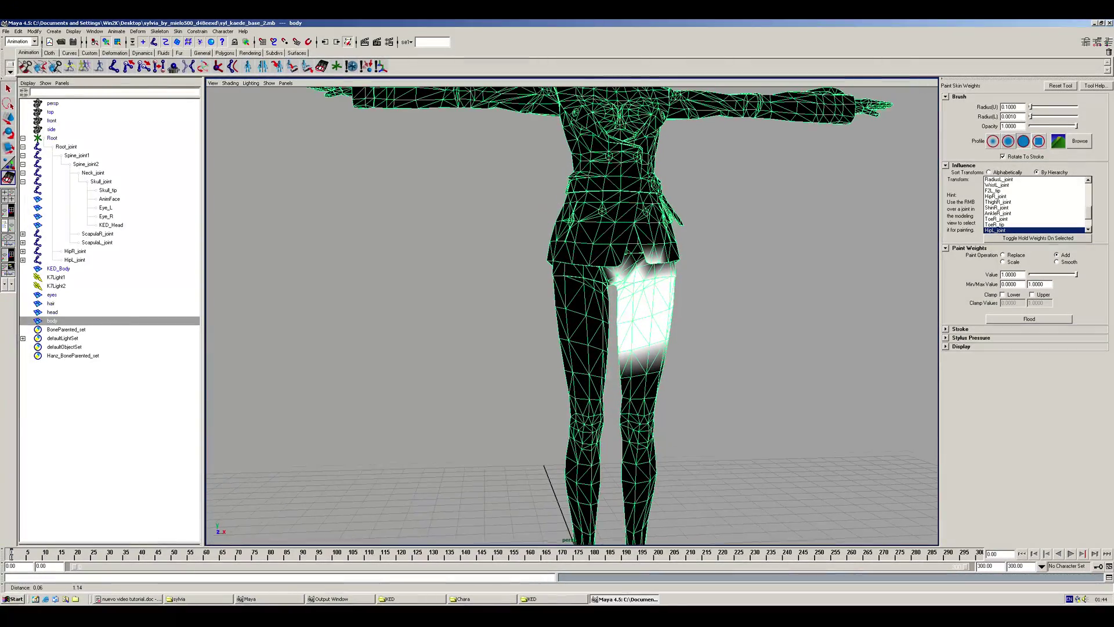
# Step: Examine HipR_joint's weights on the right thigh and jacket hem from close up
pyautogui.keyDown('alt'); pyautogui.moveTo(632, 287); pyautogui.dragTo(629, 366, button='middle'); pyautogui.keyUp('alt')
pyautogui.keyDown('alt'); pyautogui.moveTo(629, 365); pyautogui.dragTo(778, 366, button='right'); pyautogui.keyUp('alt')
pyautogui.moveTo(723, 421)
pyautogui.keyDown('alt'); pyautogui.mouseDown()
pyautogui.moveTo(769, 400)
pyautogui.moveTo(684, 396)
pyautogui.mouseUp(); pyautogui.keyUp('alt')
pyautogui.click(1000, 196)
pyautogui.scroll(3, 1013, 200)
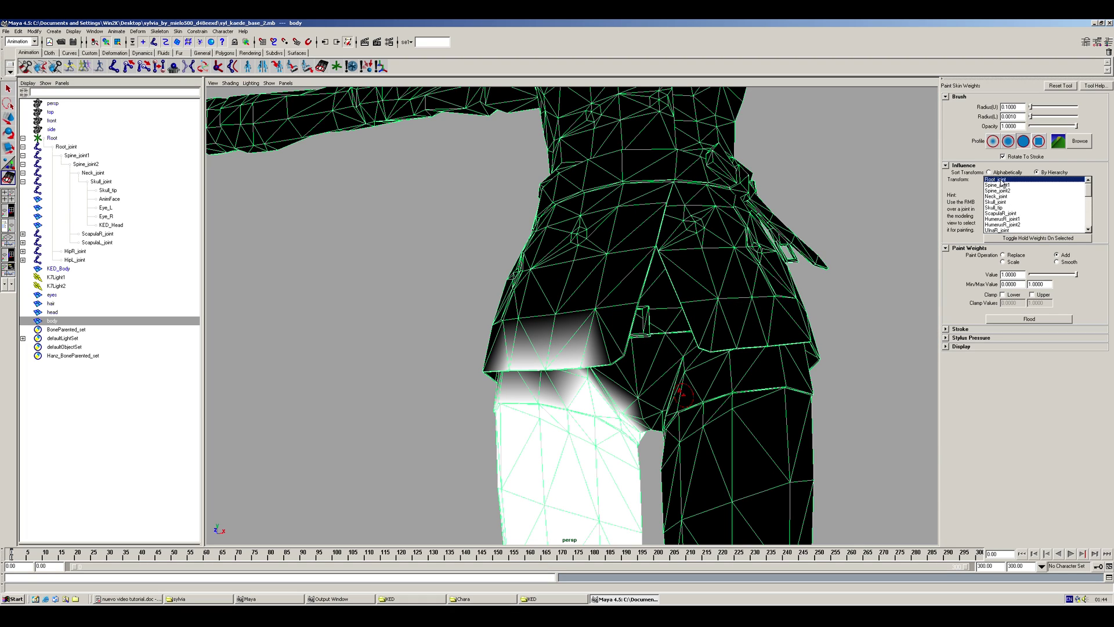
# Step: Set the brush's Radius(U) to 0.2 and add full Root_joint weight to the jacket's front hem over the left thigh
pyautogui.click(1000, 180)
pyautogui.keyDown('alt'); pyautogui.moveTo(763, 271); pyautogui.dragTo(718, 299); pyautogui.keyUp('alt')
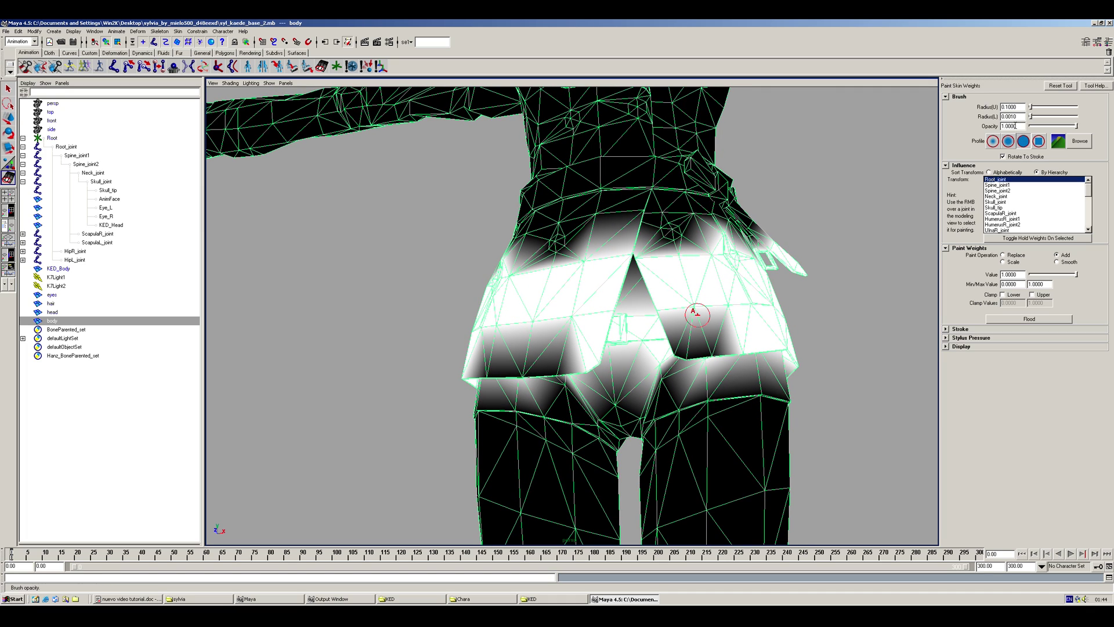
pyautogui.press('BackSpace')
pyautogui.press('BackSpace')
pyautogui.write('2')
pyautogui.press('Return')
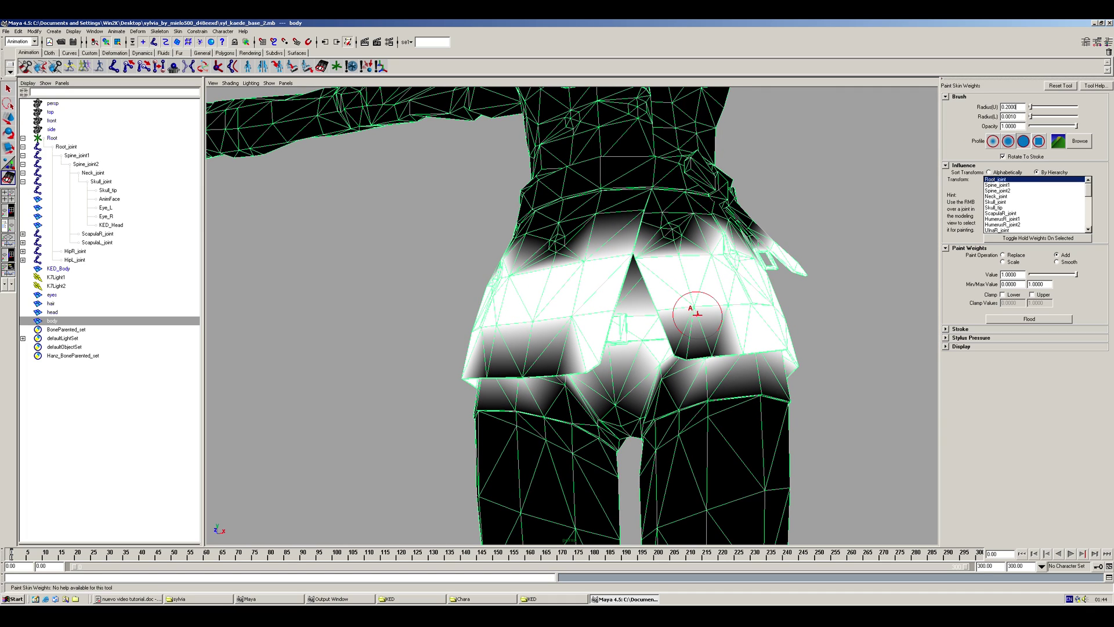
pyautogui.click(745, 315)
pyautogui.moveTo(690, 336)
pyautogui.mouseDown()
pyautogui.moveTo(676, 335)
pyautogui.moveTo(723, 327)
pyautogui.mouseUp()
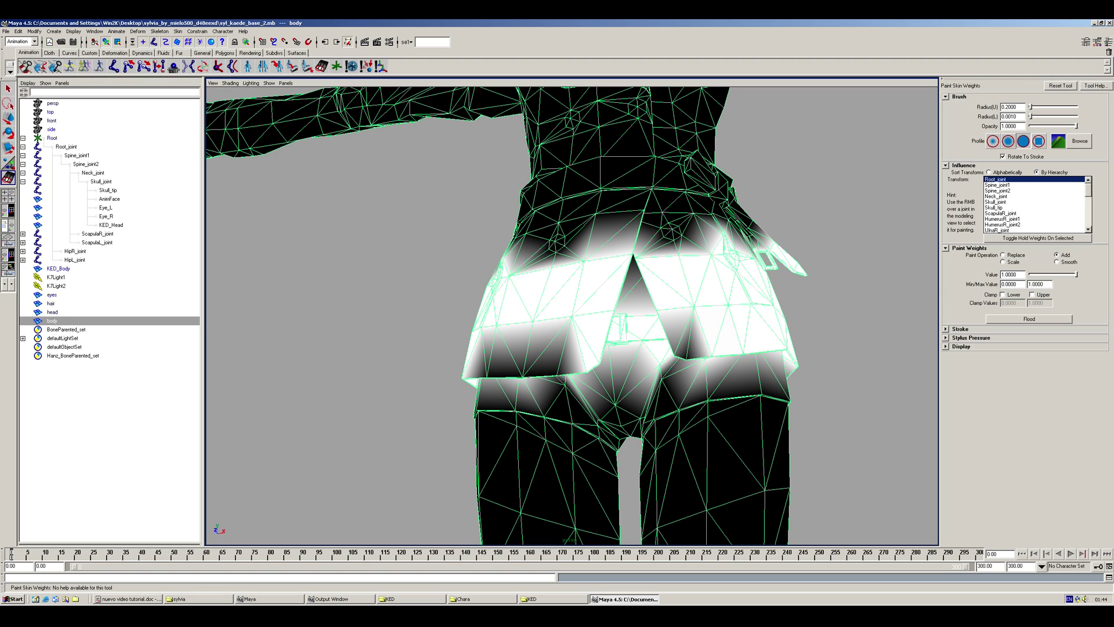
pyautogui.click(686, 335)
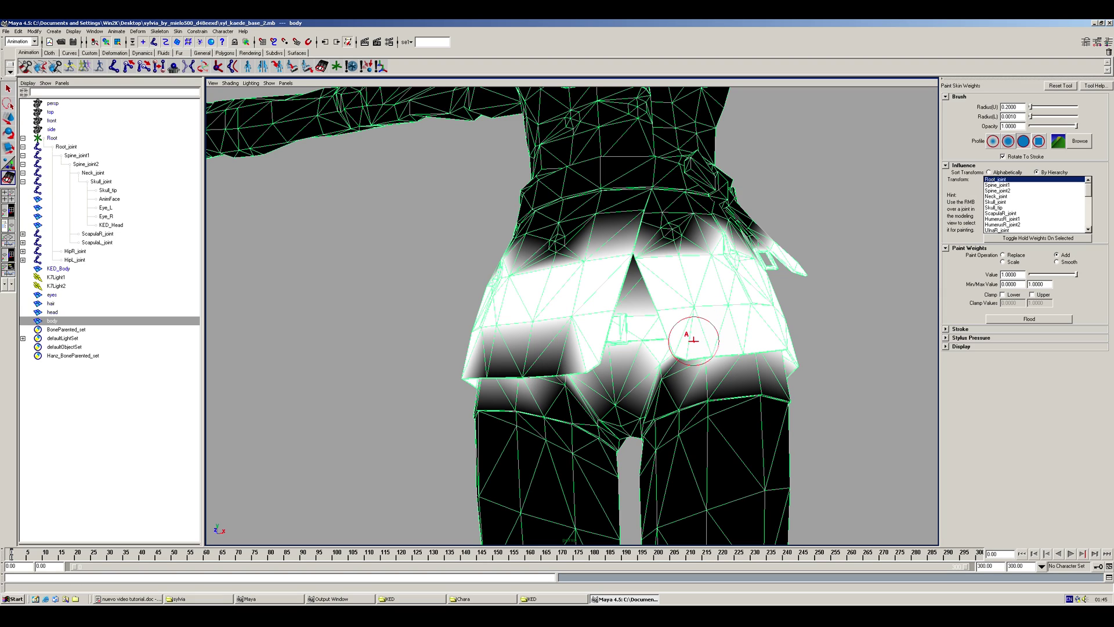
# Step: Add full Root_joint weight to the jacket hem around the right thigh, from the side to the front
pyautogui.moveTo(518, 367)
pyautogui.keyDown('alt'); pyautogui.mouseDown()
pyautogui.moveTo(566, 368)
pyautogui.moveTo(565, 348)
pyautogui.moveTo(530, 348)
pyautogui.moveTo(599, 352)
pyautogui.mouseUp(); pyautogui.keyUp('alt')
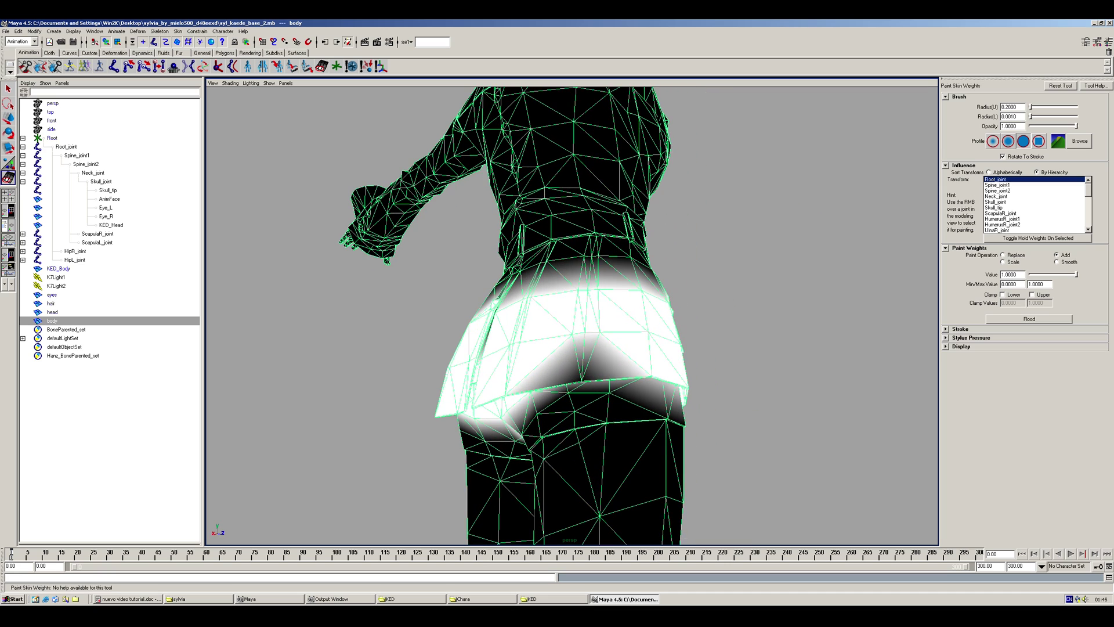
pyautogui.keyDown('alt'); pyautogui.moveTo(517, 363); pyautogui.dragTo(527, 341); pyautogui.keyUp('alt')
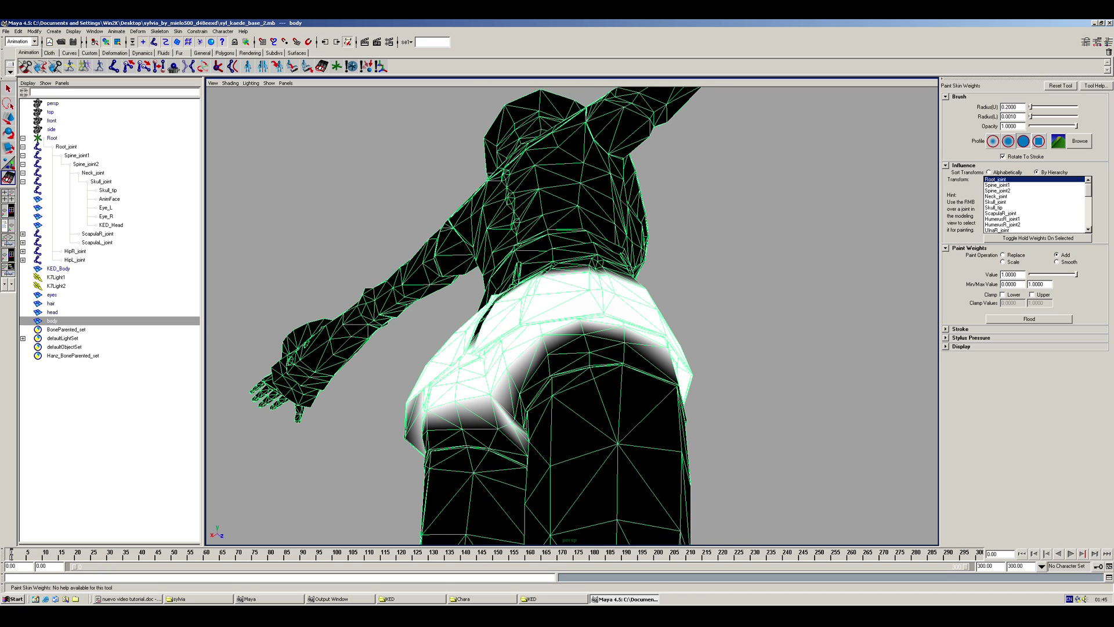
pyautogui.moveTo(472, 369)
pyautogui.keyDown('alt'); pyautogui.mouseDown()
pyautogui.moveTo(510, 418)
pyautogui.moveTo(504, 447)
pyautogui.mouseUp(); pyautogui.keyUp('alt')
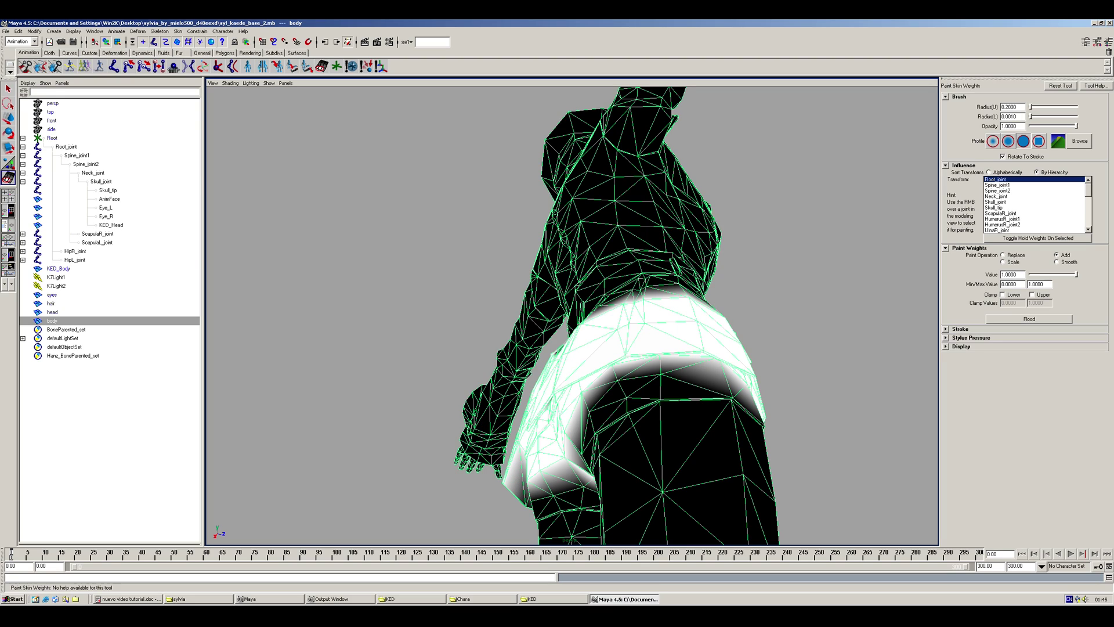
pyautogui.keyDown('alt'); pyautogui.moveTo(548, 435); pyautogui.dragTo(487, 465, button='middle'); pyautogui.keyUp('alt')
pyautogui.keyDown('alt'); pyautogui.moveTo(487, 465); pyautogui.dragTo(331, 483); pyautogui.keyUp('alt')
pyautogui.keyDown('alt'); pyautogui.moveTo(331, 483); pyautogui.dragTo(326, 483, button='middle'); pyautogui.keyUp('alt')
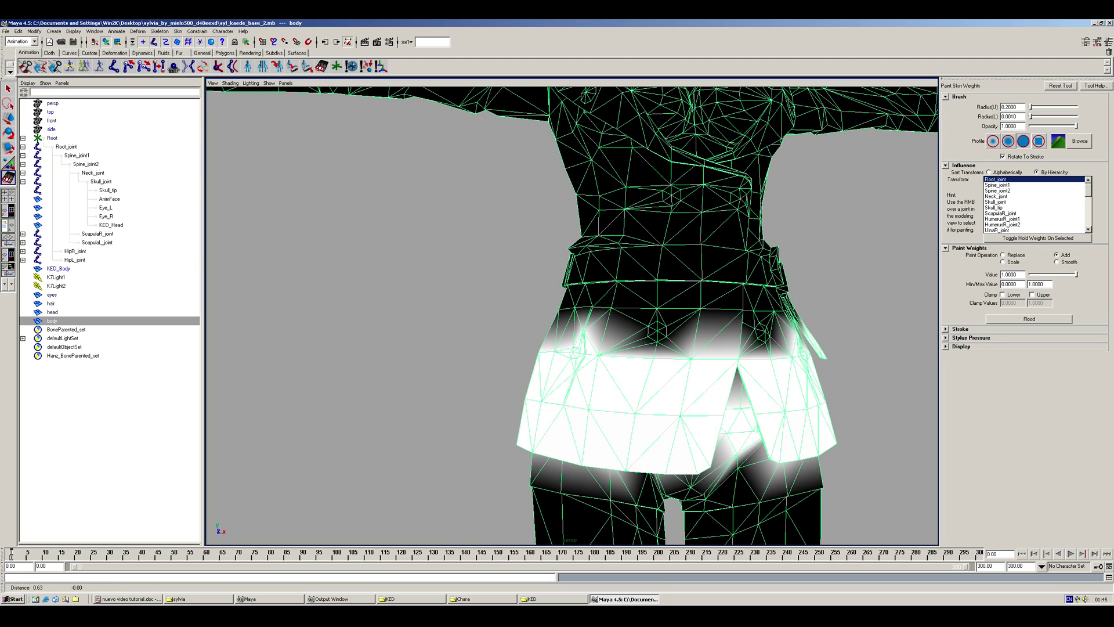
# Step: Fill the jacket's rear hem over the left thigh with Root_joint weight and check the whole hem from below
pyautogui.moveTo(697, 386)
pyautogui.keyDown('alt'); pyautogui.mouseDown()
pyautogui.moveTo(586, 424)
pyautogui.moveTo(511, 428)
pyautogui.moveTo(444, 365)
pyautogui.mouseUp(); pyautogui.keyUp('alt')
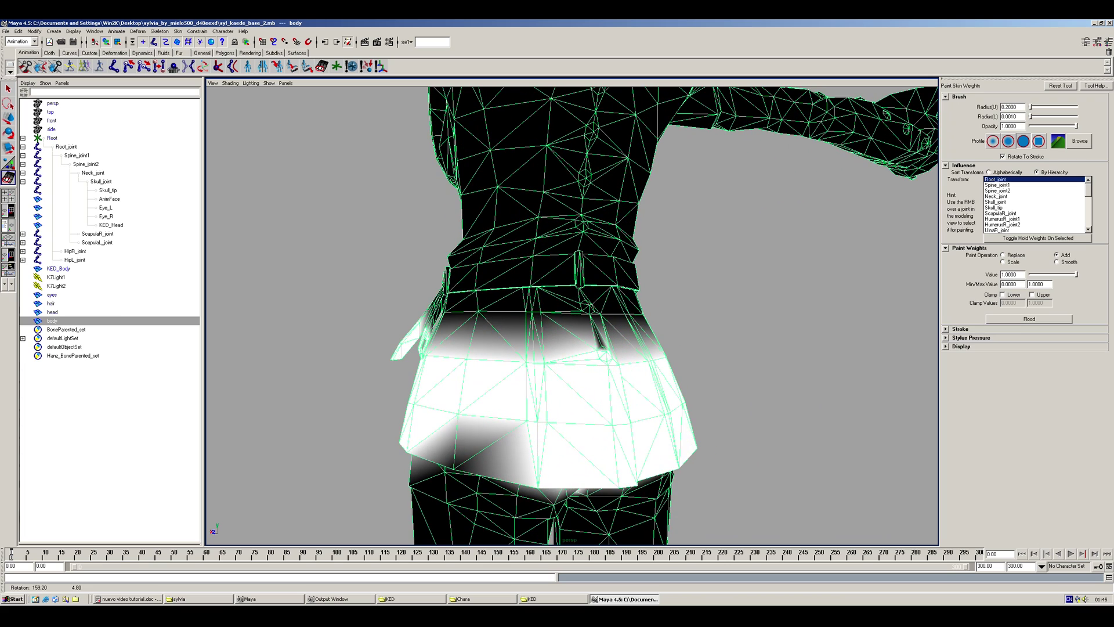
pyautogui.keyDown('alt'); pyautogui.moveTo(611, 358); pyautogui.dragTo(601, 279); pyautogui.keyUp('alt')
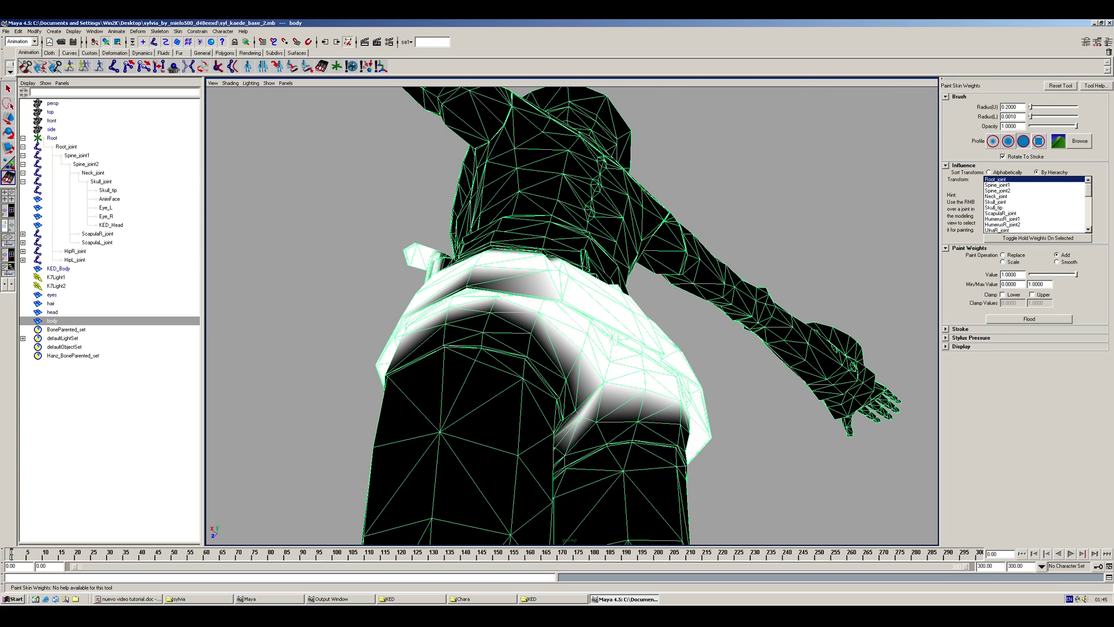
pyautogui.moveTo(417, 302)
pyautogui.mouseDown()
pyautogui.moveTo(539, 284)
pyautogui.moveTo(598, 291)
pyautogui.moveTo(580, 325)
pyautogui.moveTo(566, 299)
pyautogui.moveTo(708, 277)
pyautogui.moveTo(693, 272)
pyautogui.mouseUp()
pyautogui.keyDown('alt'); pyautogui.moveTo(580, 290); pyautogui.dragTo(650, 314, button='right'); pyautogui.keyUp('alt')
pyautogui.keyDown('alt'); pyautogui.moveTo(650, 314); pyautogui.dragTo(540, 302); pyautogui.keyUp('alt')
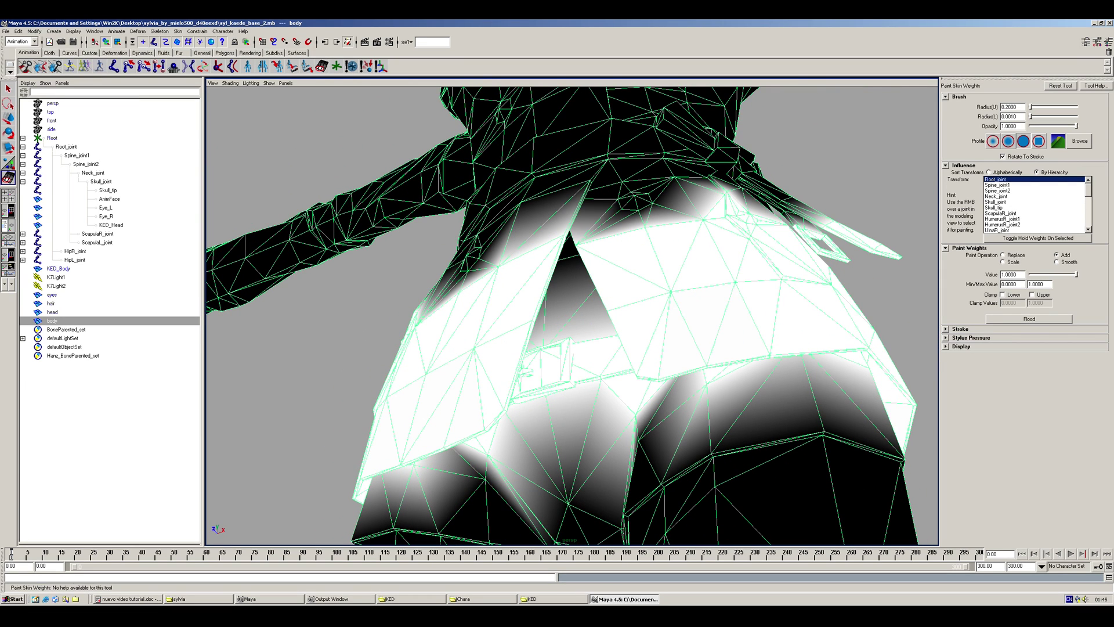
pyautogui.keyDown('alt'); pyautogui.moveTo(541, 333); pyautogui.dragTo(575, 343, button='right'); pyautogui.keyUp('alt')
pyautogui.keyDown('alt'); pyautogui.moveTo(575, 343); pyautogui.dragTo(545, 400); pyautogui.keyUp('alt')
pyautogui.keyDown('alt'); pyautogui.moveTo(546, 399); pyautogui.dragTo(523, 394, button='right'); pyautogui.keyUp('alt')
pyautogui.moveTo(522, 394)
pyautogui.keyDown('alt'); pyautogui.mouseDown()
pyautogui.moveTo(552, 336)
pyautogui.moveTo(540, 366)
pyautogui.mouseUp(); pyautogui.keyUp('alt')
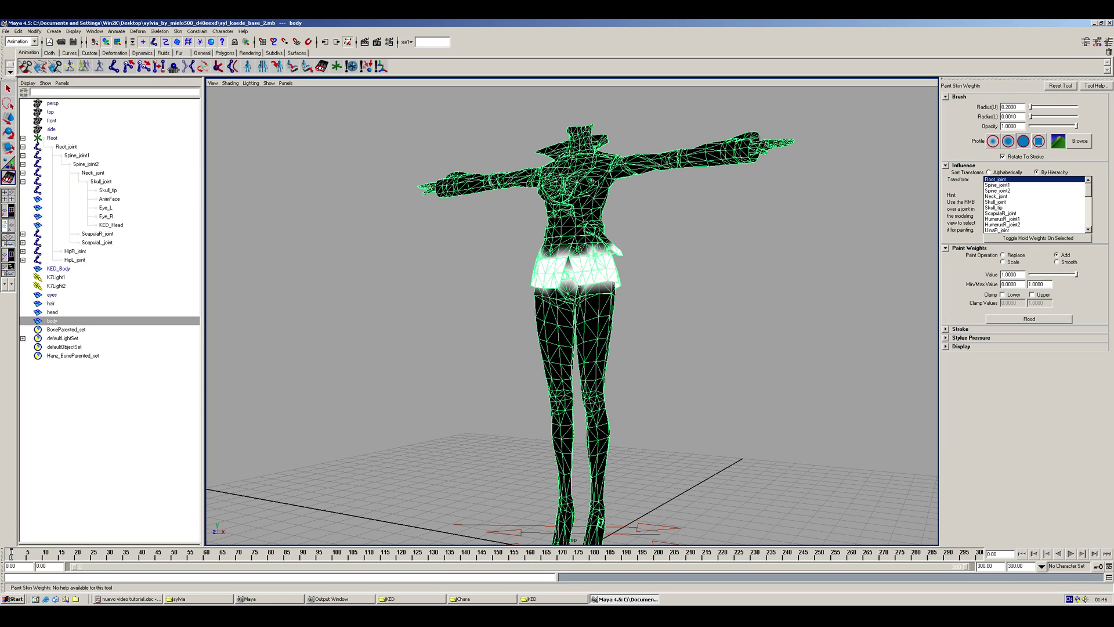
# Step: Leave skin weight painting and deselect the body mesh
pyautogui.moveTo(540, 365)
pyautogui.keyDown('alt'); pyautogui.mouseDown()
pyautogui.moveTo(482, 370)
pyautogui.moveTo(540, 369)
pyautogui.mouseUp(); pyautogui.keyUp('alt')
pyautogui.press('q')
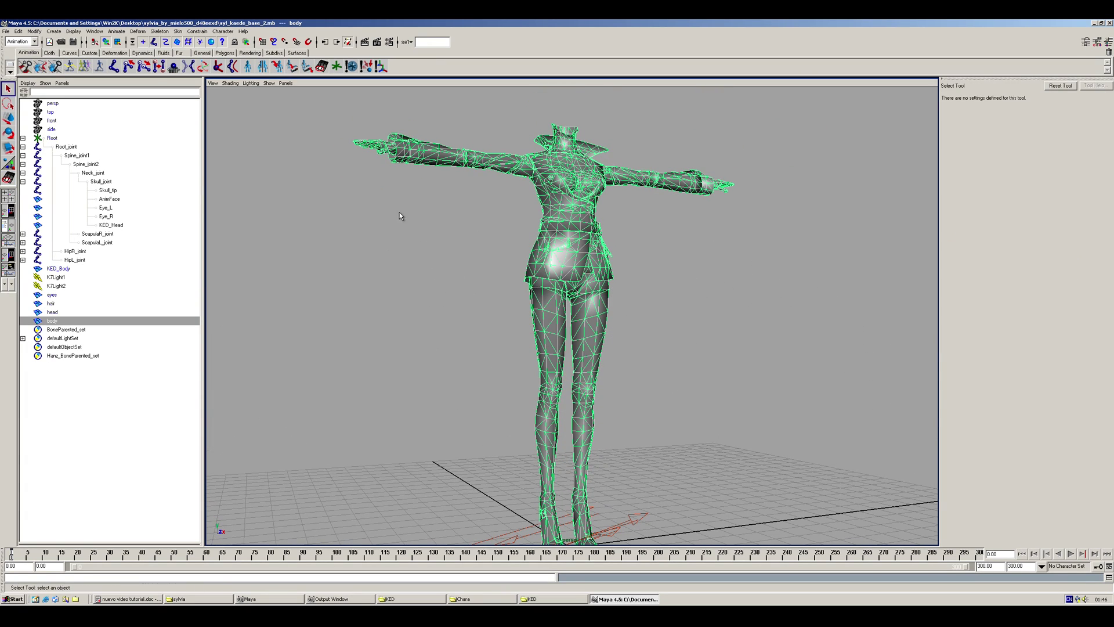
pyautogui.click(386, 205)
pyautogui.press('F8')
pyautogui.press('F8')
pyautogui.press('F8')
pyautogui.press('F8')
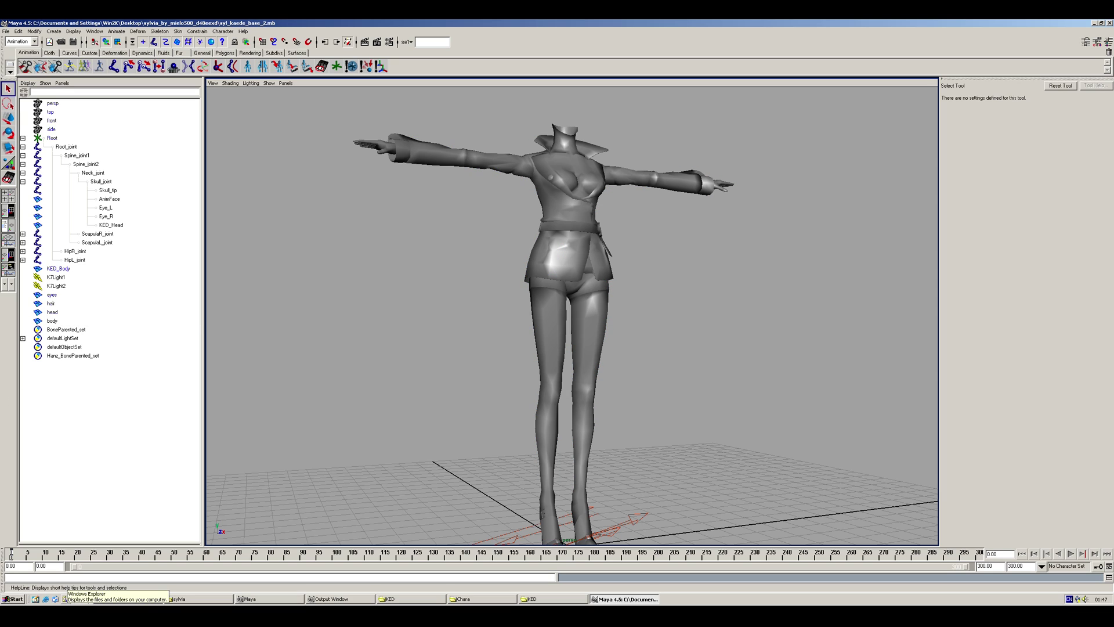
# Step: Show all hidden objects and delete KED_Body together with AnimFace, Eye_L, Eye_R and KED_Head
pyautogui.click(58, 268)
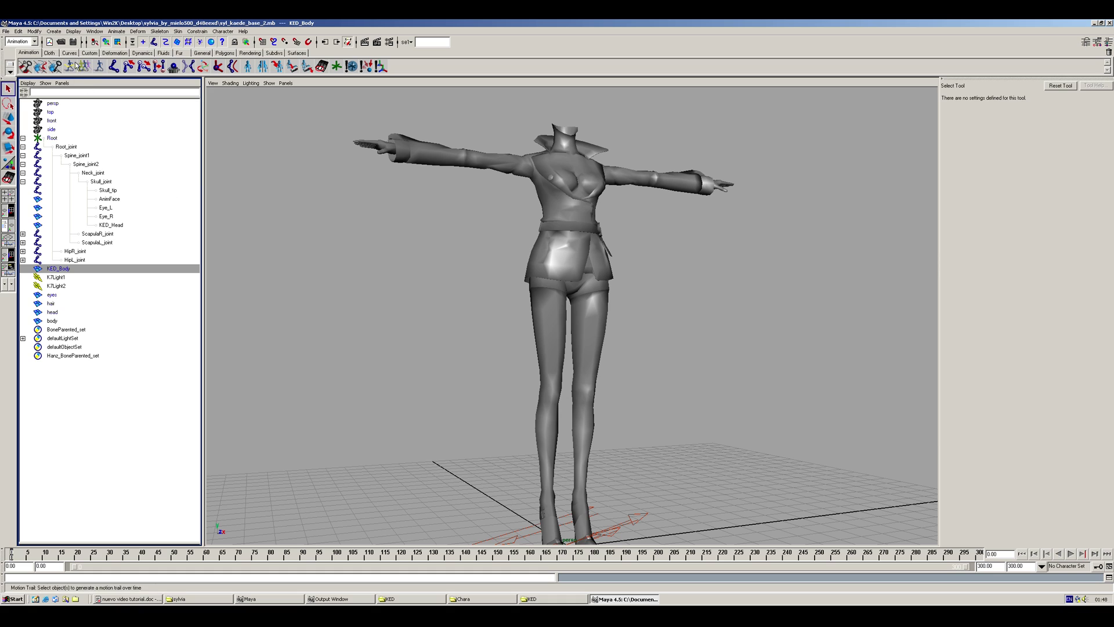
pyautogui.click(74, 31)
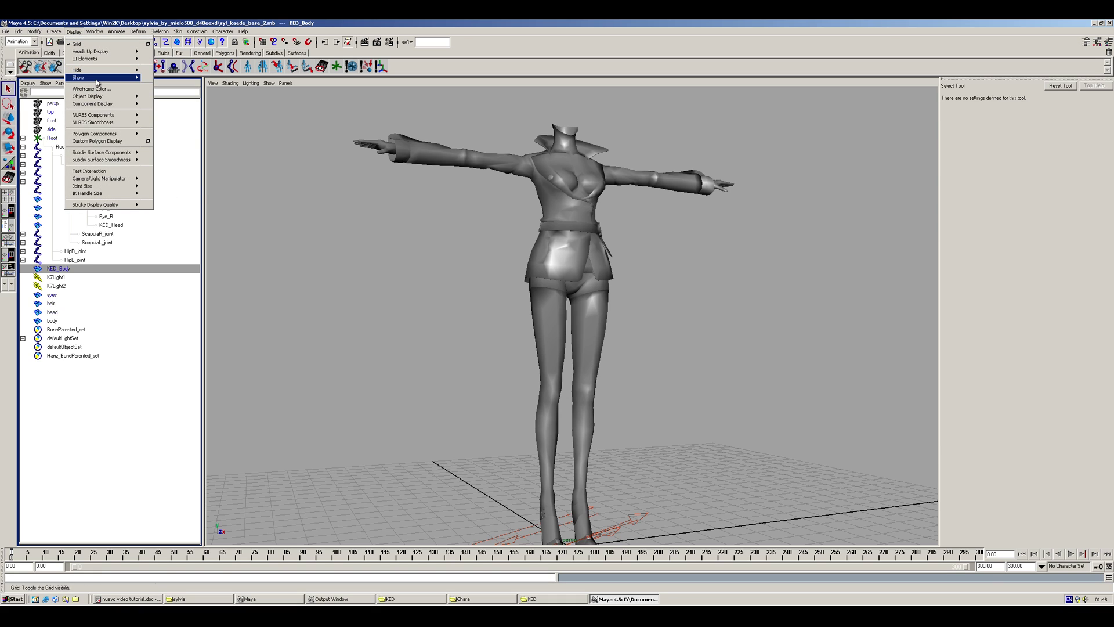
pyautogui.moveTo(81, 77)
pyautogui.click(177, 104)
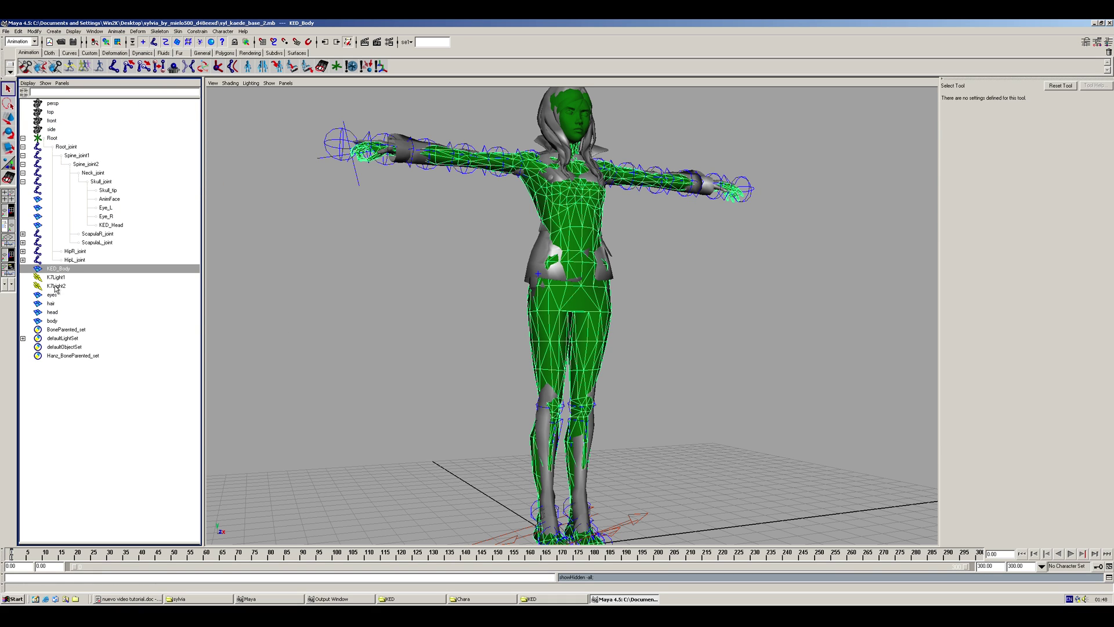
pyautogui.press('Delete')
pyautogui.moveTo(109, 201); pyautogui.dragTo(112, 227)
pyautogui.press('Delete')
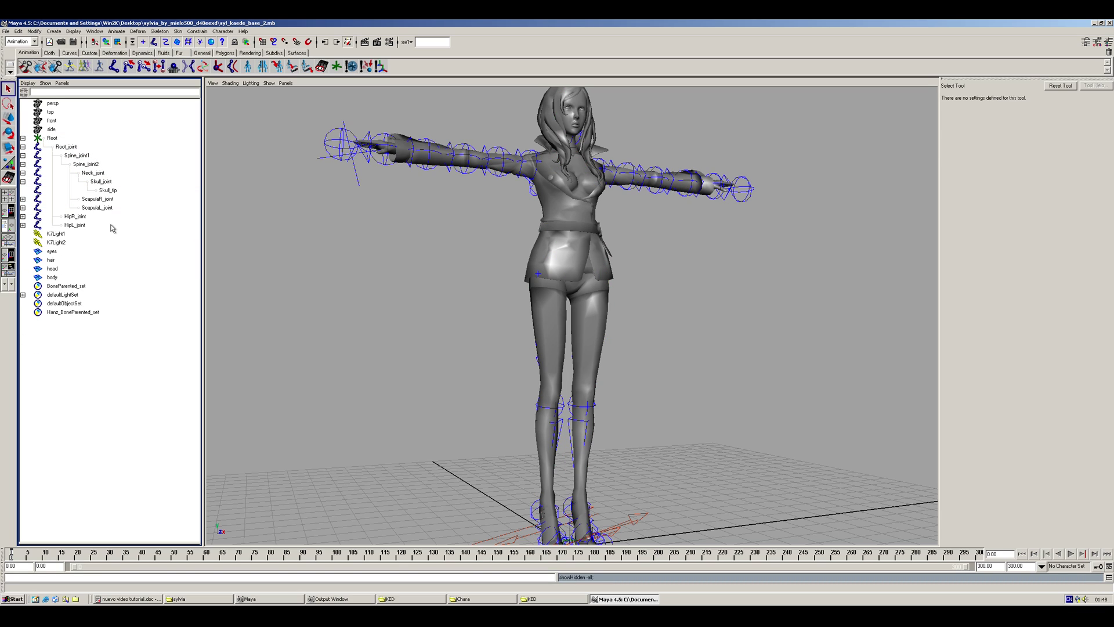
# Step: Parent the eyes, hair and head meshes under Skull_joint and check each mesh by selecting it
pyautogui.moveTo(58, 251); pyautogui.dragTo(56, 275)
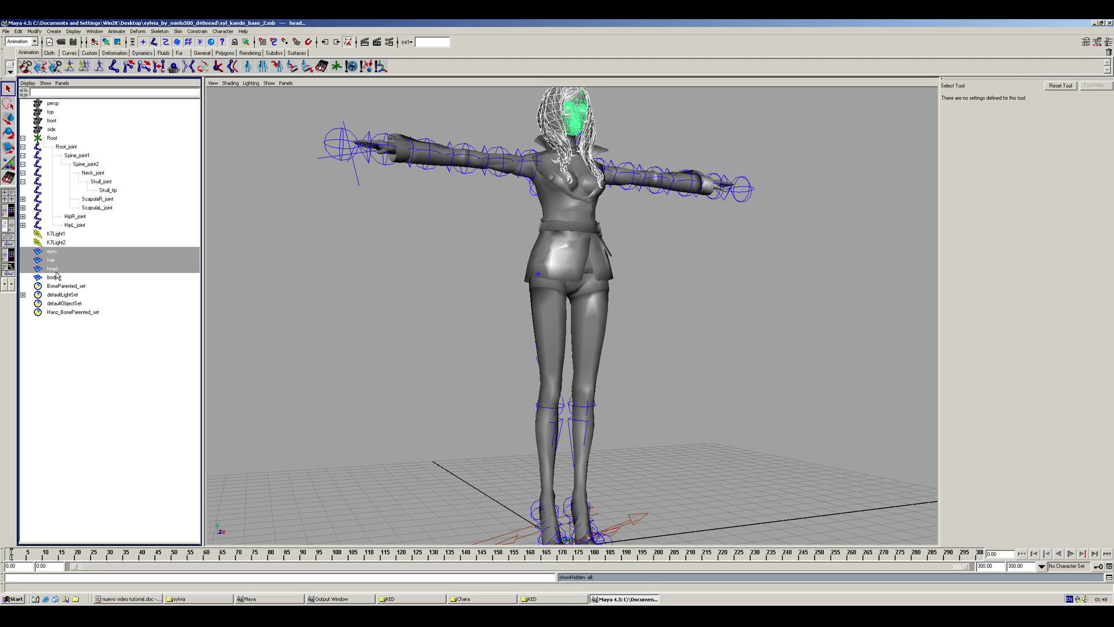
pyautogui.moveTo(52, 255); pyautogui.dragTo(101, 182, button='middle')
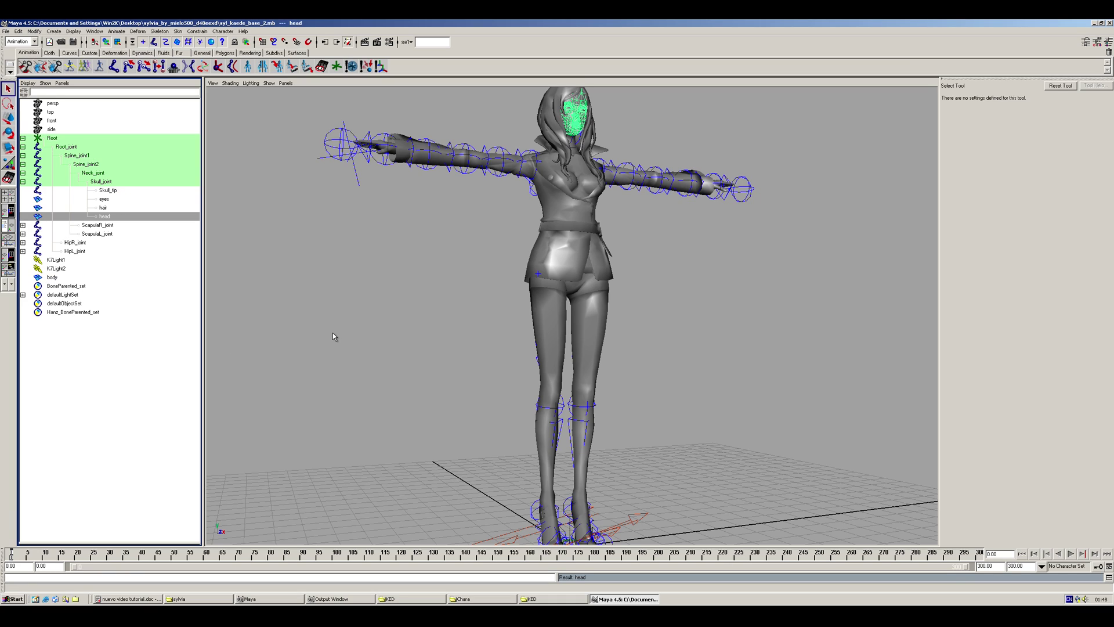
pyautogui.click(56, 279)
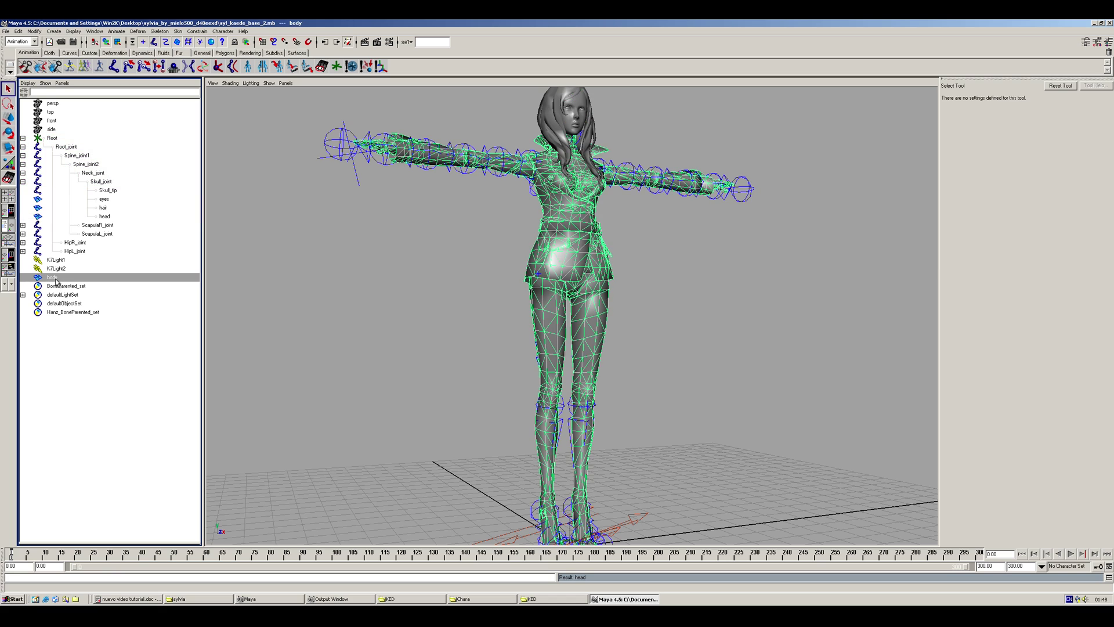
pyautogui.click(104, 199)
pyautogui.click(104, 216)
pyautogui.click(104, 207)
pyautogui.click(336, 304)
pyautogui.keyDown('alt'); pyautogui.moveTo(346, 292); pyautogui.dragTo(290, 338, button='middle'); pyautogui.keyUp('alt')
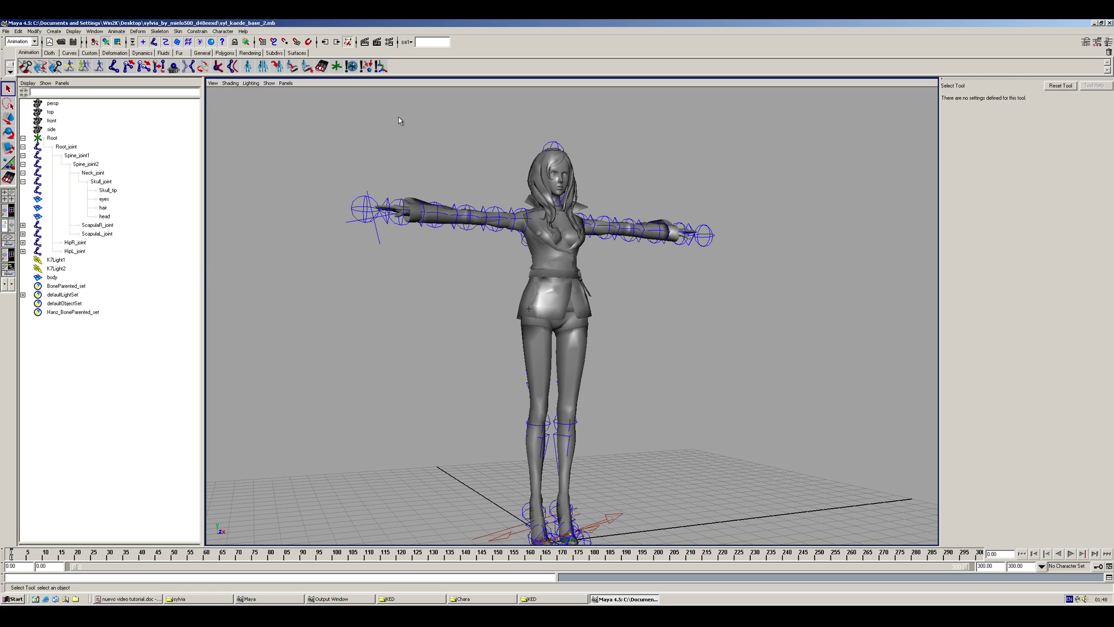
# Step: Render the full-length character in the perspective view and minimize the render window
pyautogui.click(364, 42)
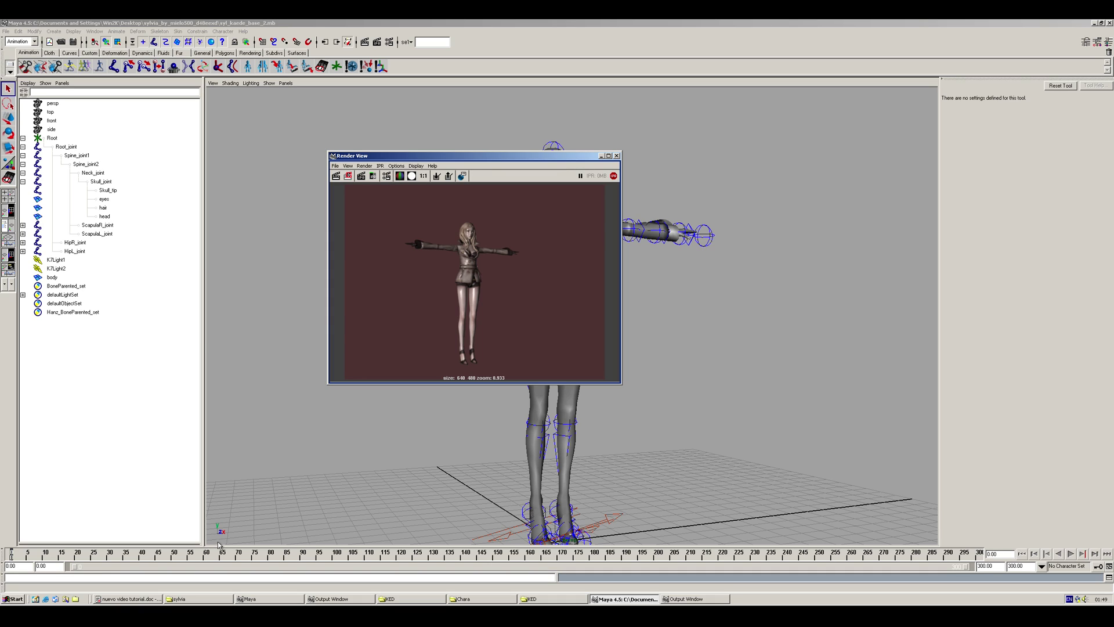
pyautogui.moveTo(564, 432)
pyautogui.mouseDown(button='right')
pyautogui.moveTo(623, 473)
pyautogui.moveTo(581, 431)
pyautogui.moveTo(565, 434)
pyautogui.mouseUp(button='right')
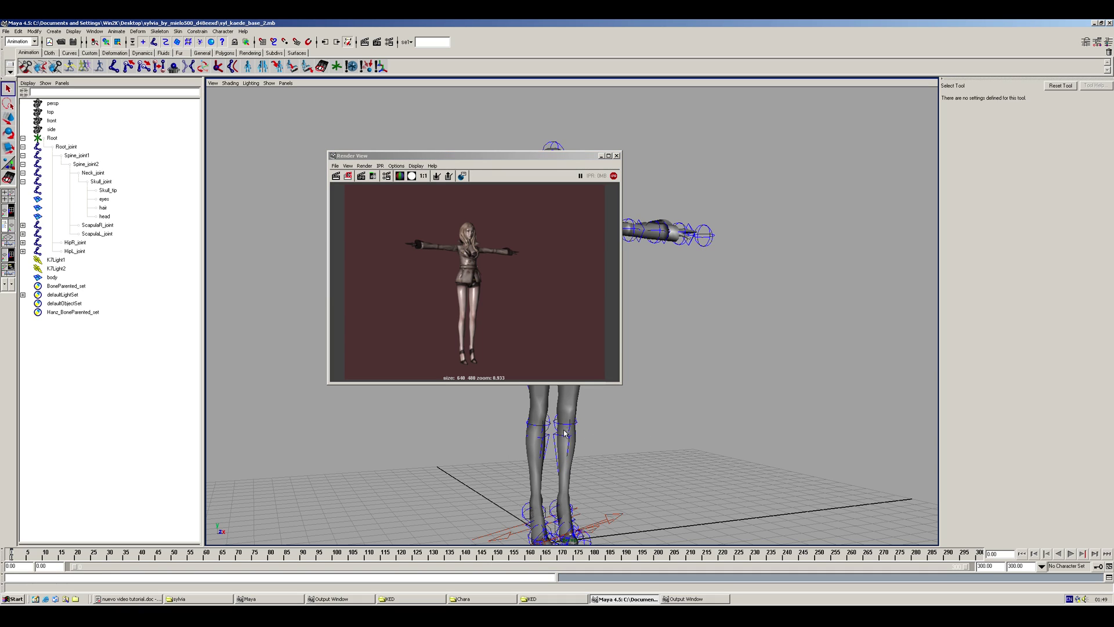
pyautogui.click(601, 157)
# Step: Render a close-up of the character's head and upper body from an angle and move the render window clear of the face
pyautogui.keyDown('alt'); pyautogui.moveTo(604, 255); pyautogui.dragTo(597, 302, button='middle'); pyautogui.keyUp('alt')
pyautogui.keyDown('alt'); pyautogui.moveTo(598, 301); pyautogui.dragTo(571, 171); pyautogui.keyUp('alt')
pyautogui.keyDown('alt'); pyautogui.moveTo(571, 171); pyautogui.dragTo(549, 283, button='middle'); pyautogui.keyUp('alt')
pyautogui.keyDown('alt'); pyautogui.moveTo(550, 284); pyautogui.dragTo(689, 301); pyautogui.keyUp('alt')
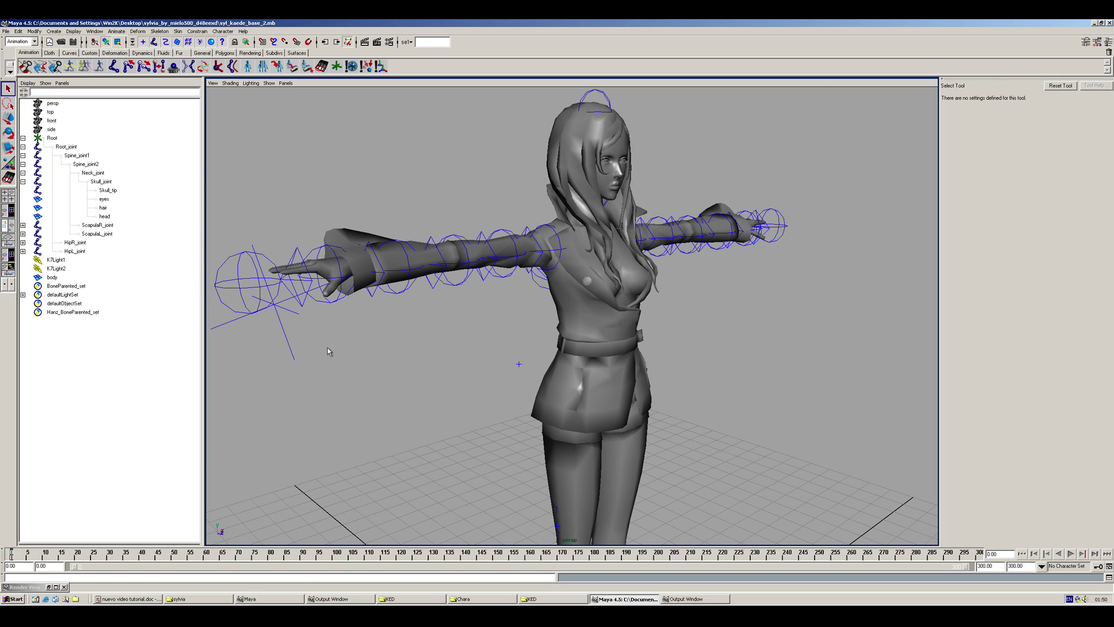
pyautogui.click(95, 32)
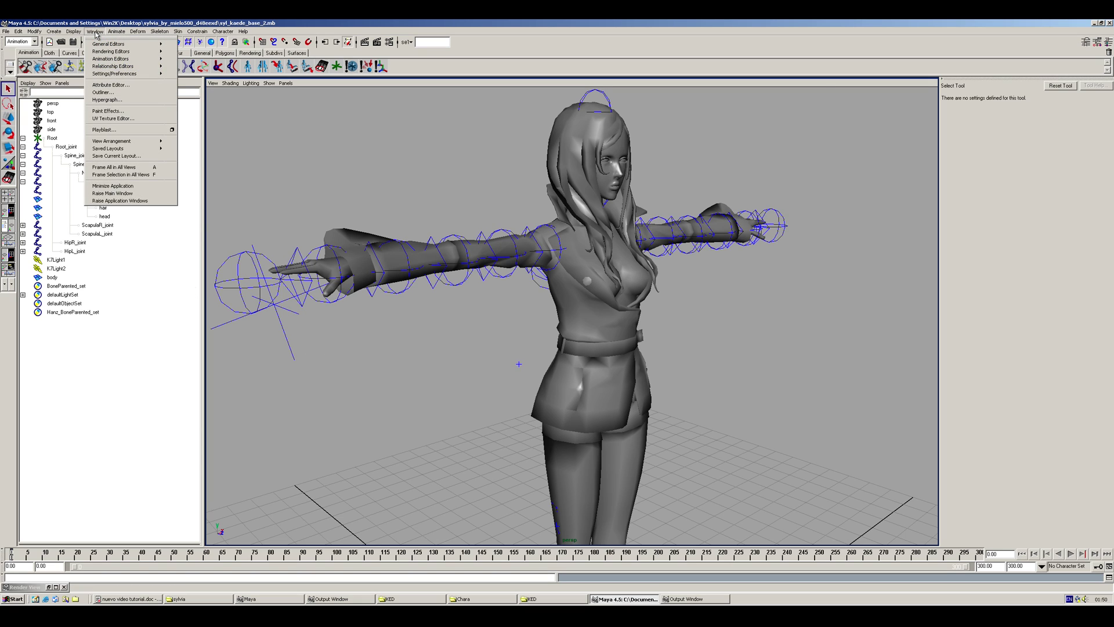
pyautogui.click(96, 33)
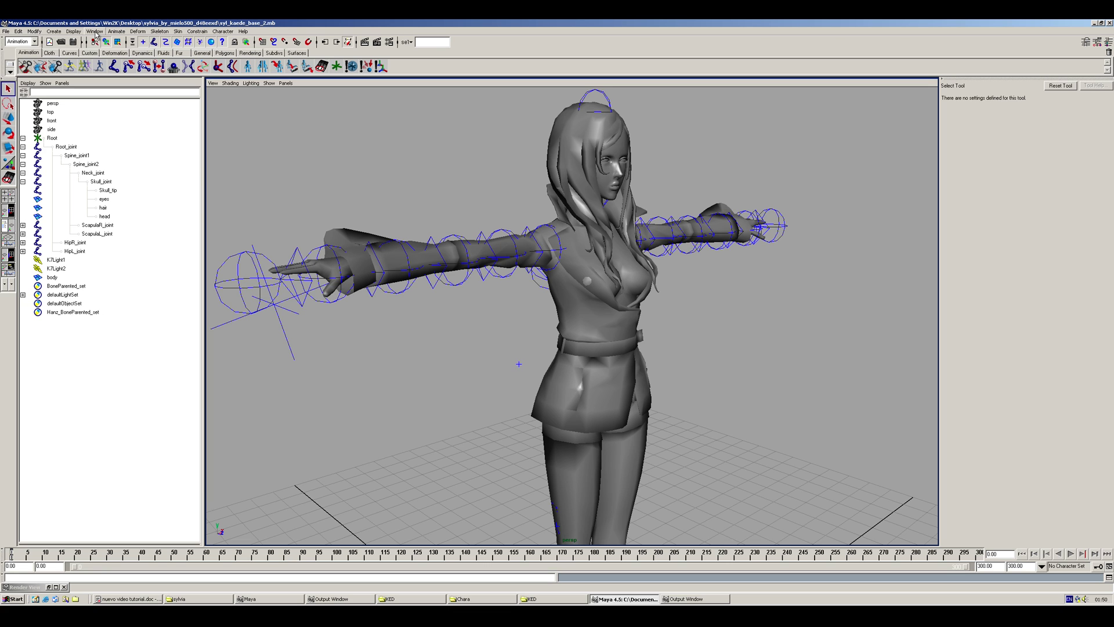
pyautogui.keyDown('alt'); pyautogui.moveTo(372, 325); pyautogui.dragTo(464, 330, button='right'); pyautogui.keyUp('alt')
pyautogui.keyDown('alt'); pyautogui.moveTo(464, 331); pyautogui.dragTo(445, 516, button='middle'); pyautogui.keyUp('alt')
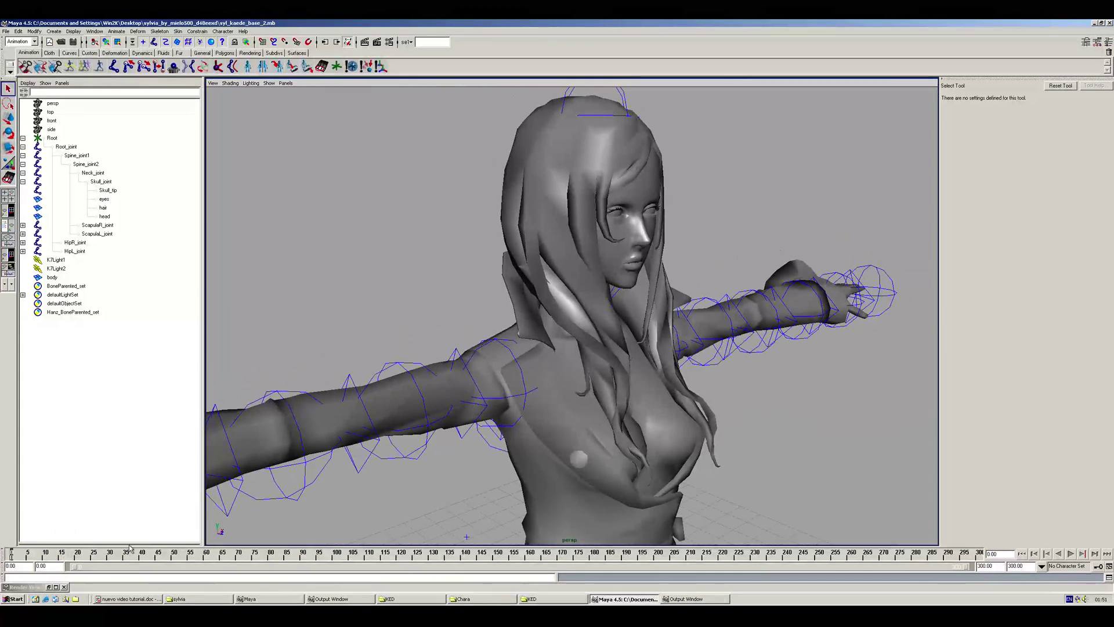
pyautogui.click(49, 587)
pyautogui.click(336, 175)
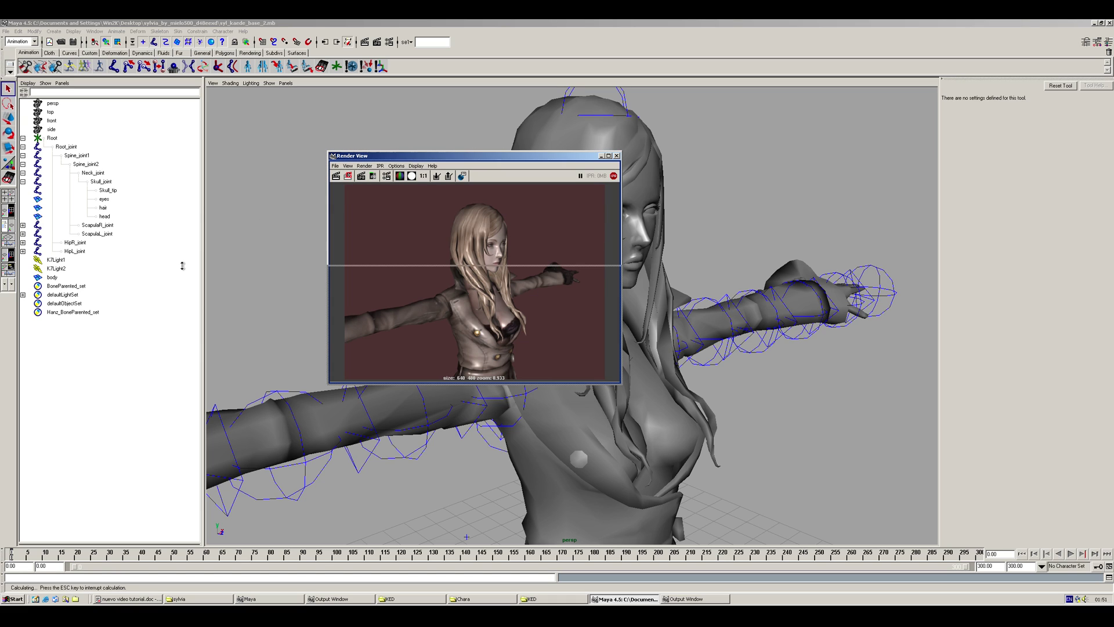
pyautogui.moveTo(400, 162); pyautogui.dragTo(227, 326)
# Step: Open Hypershade and duplicate the shading network of Kaede_surfaceShader twice
pyautogui.click(95, 31)
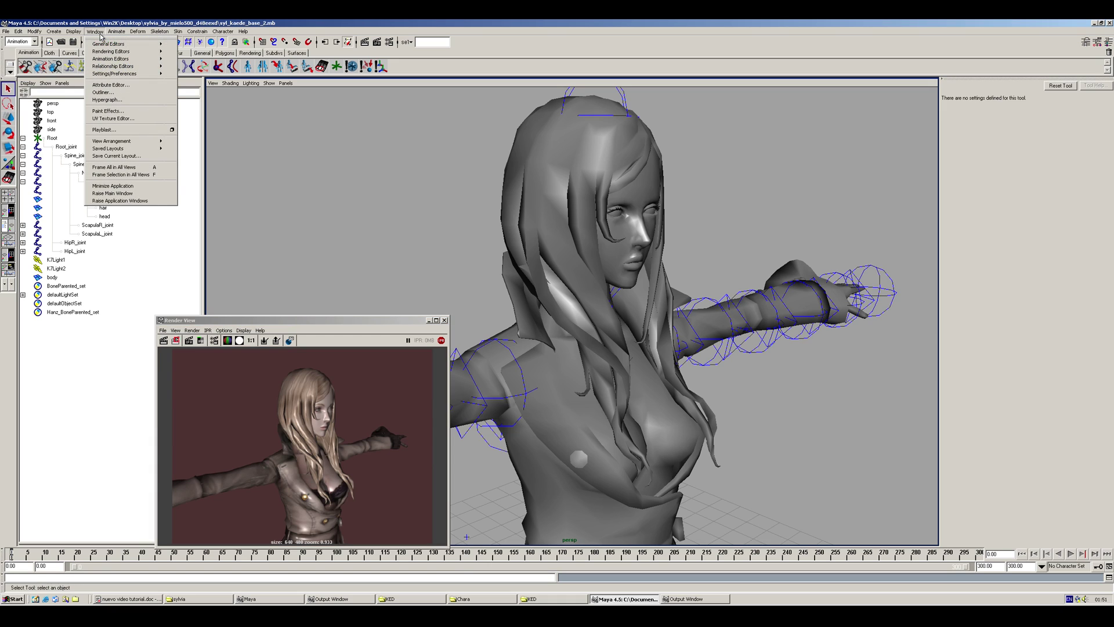
pyautogui.moveTo(106, 53)
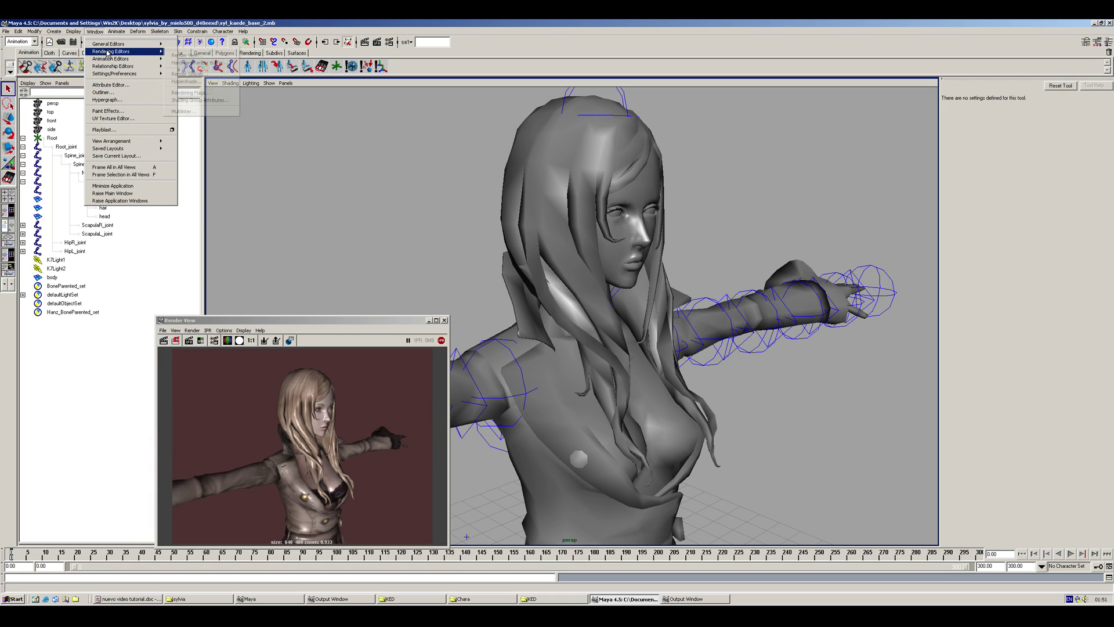
pyautogui.click(187, 86)
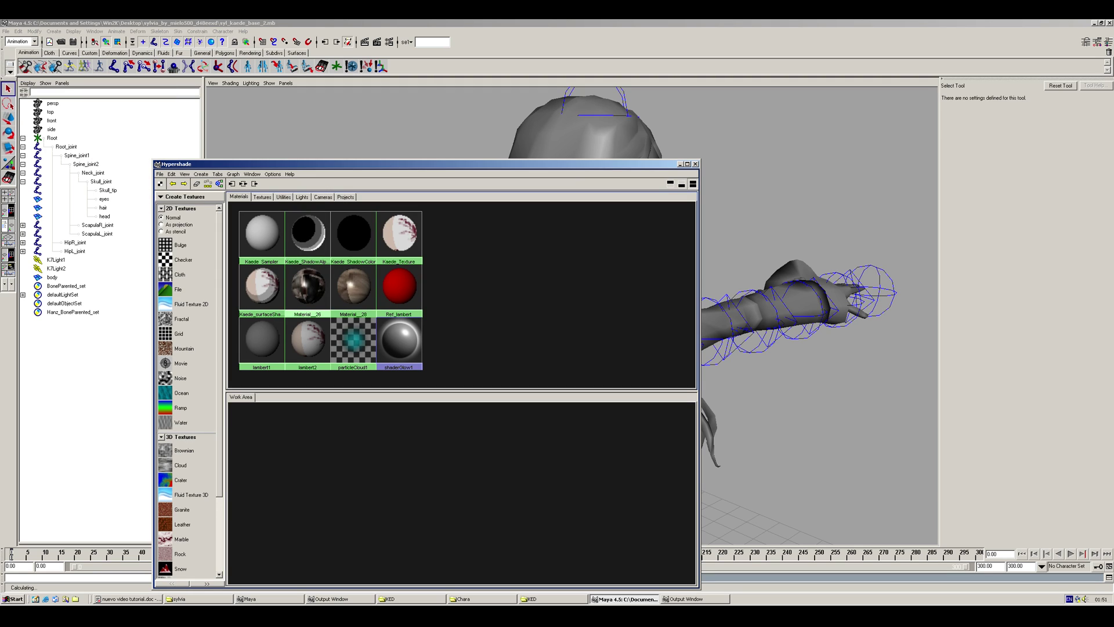
pyautogui.click(262, 286)
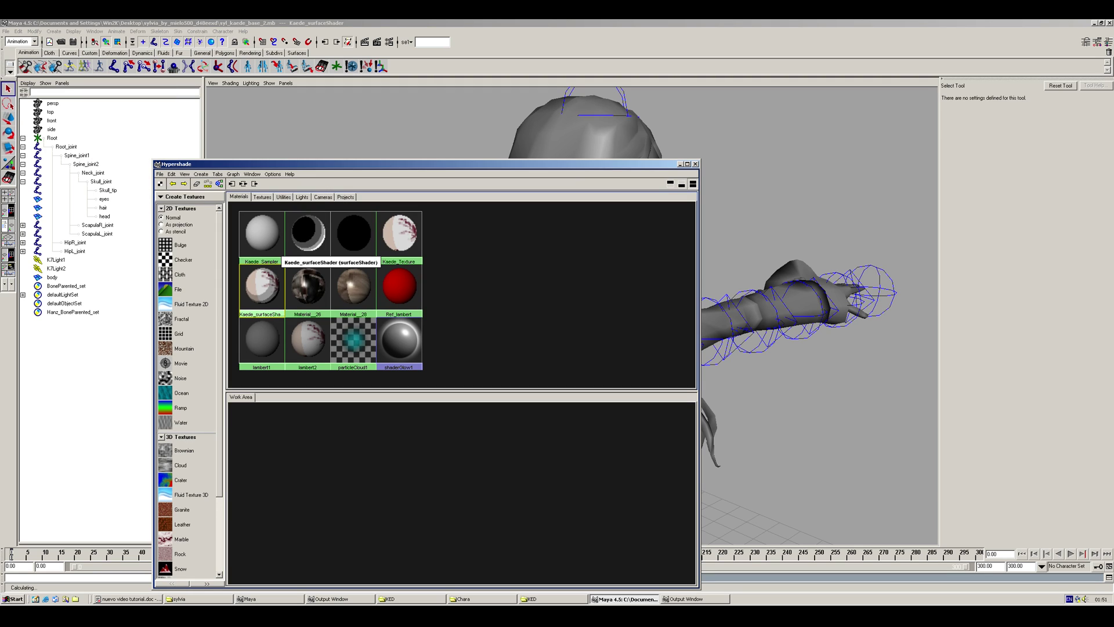
pyautogui.click(171, 174)
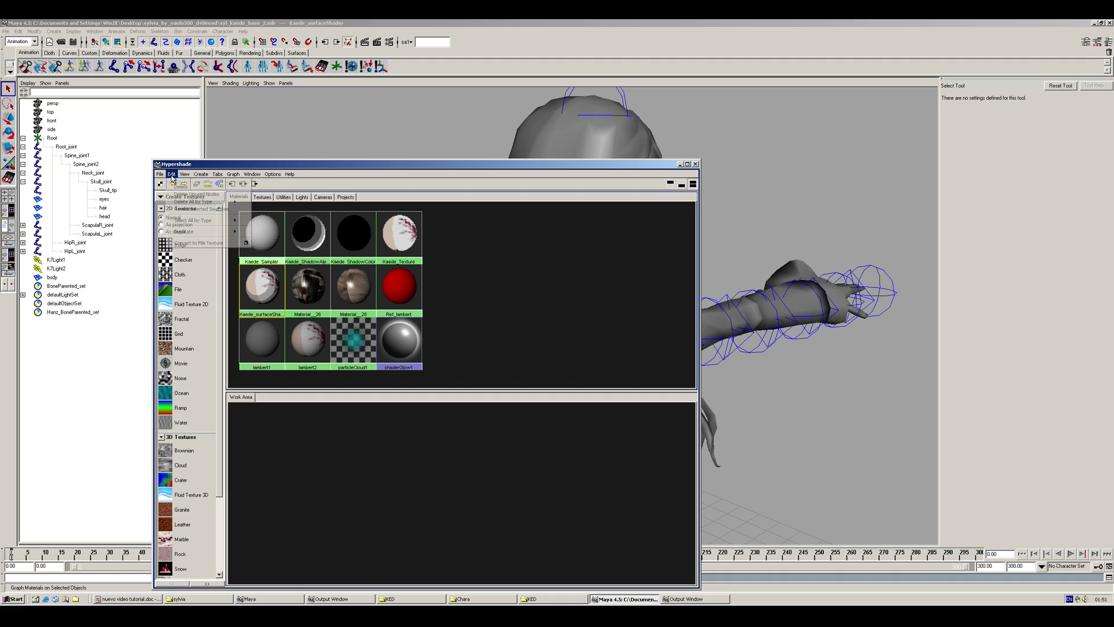
pyautogui.moveTo(196, 234)
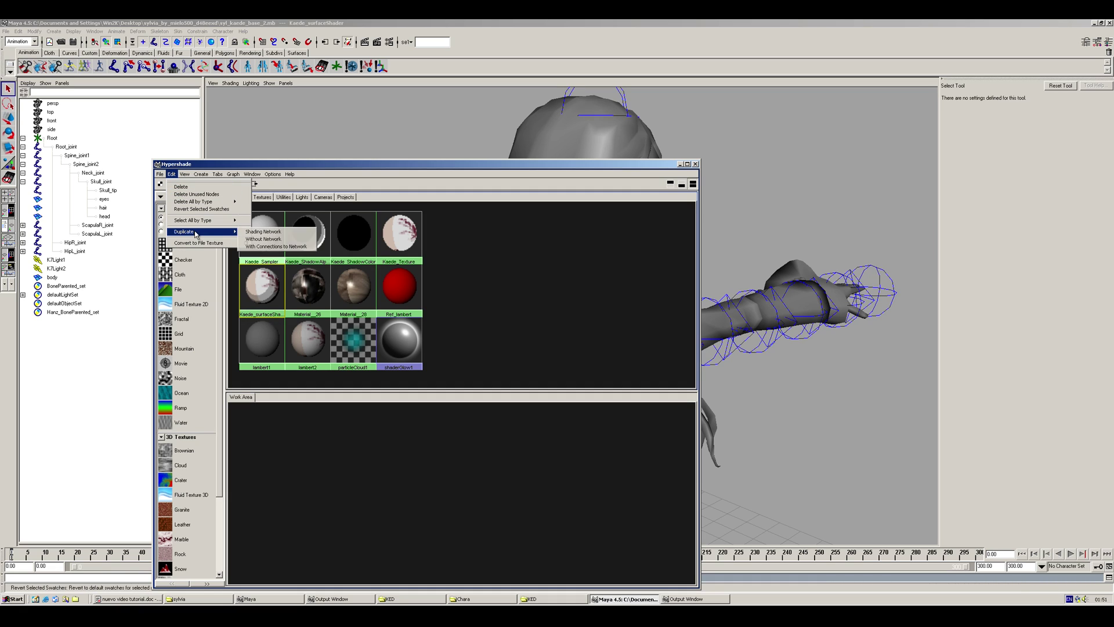
pyautogui.click(268, 232)
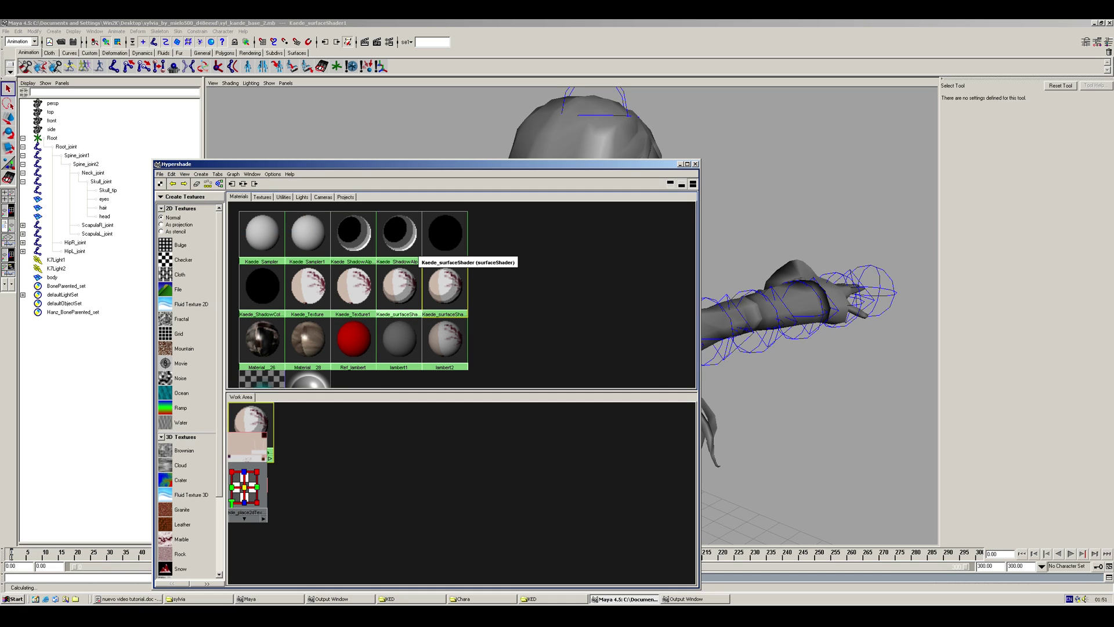
pyautogui.click(172, 174)
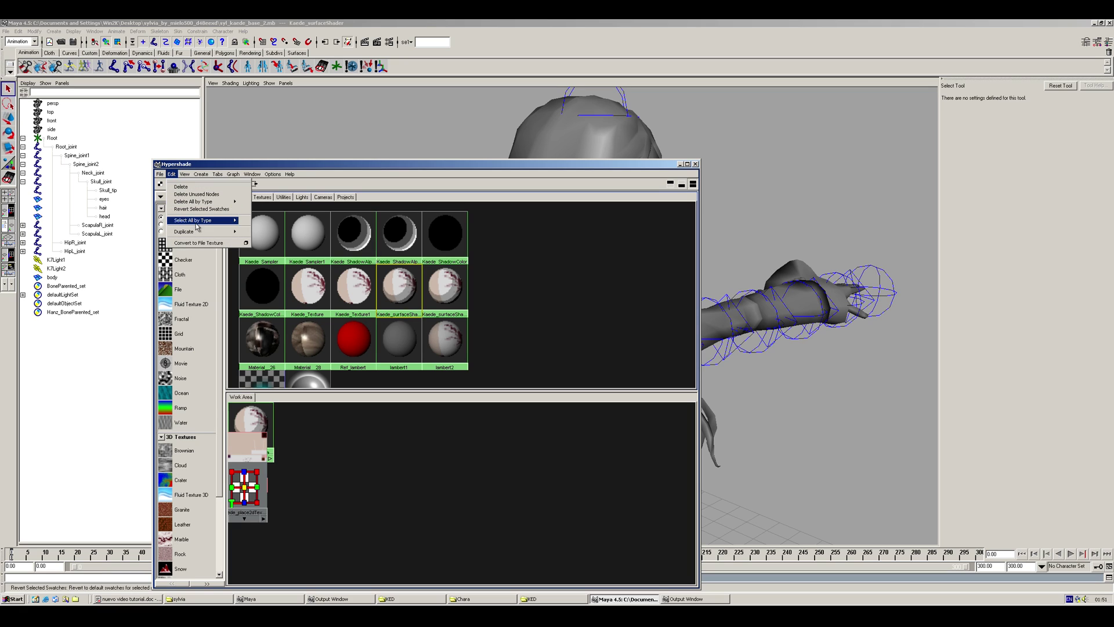
pyautogui.moveTo(202, 232)
pyautogui.click(311, 233)
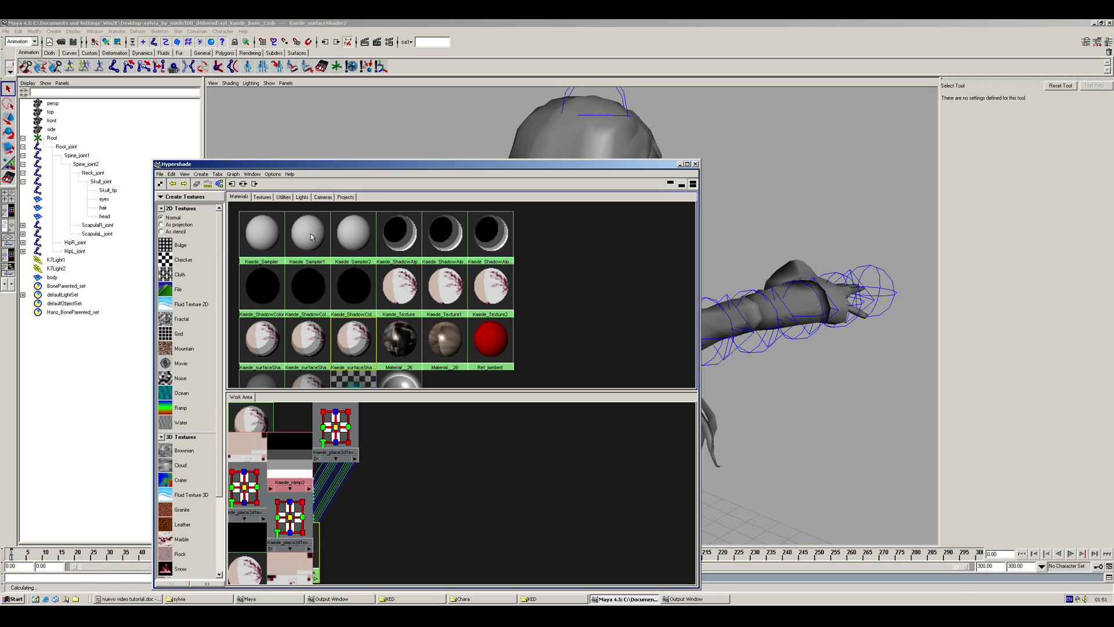
# Step: Graph the network of Kaede_surfaceShader1 and load 01.tga from the sylvia folder as the image of its file texture Kaede_file1
pyautogui.click(308, 341)
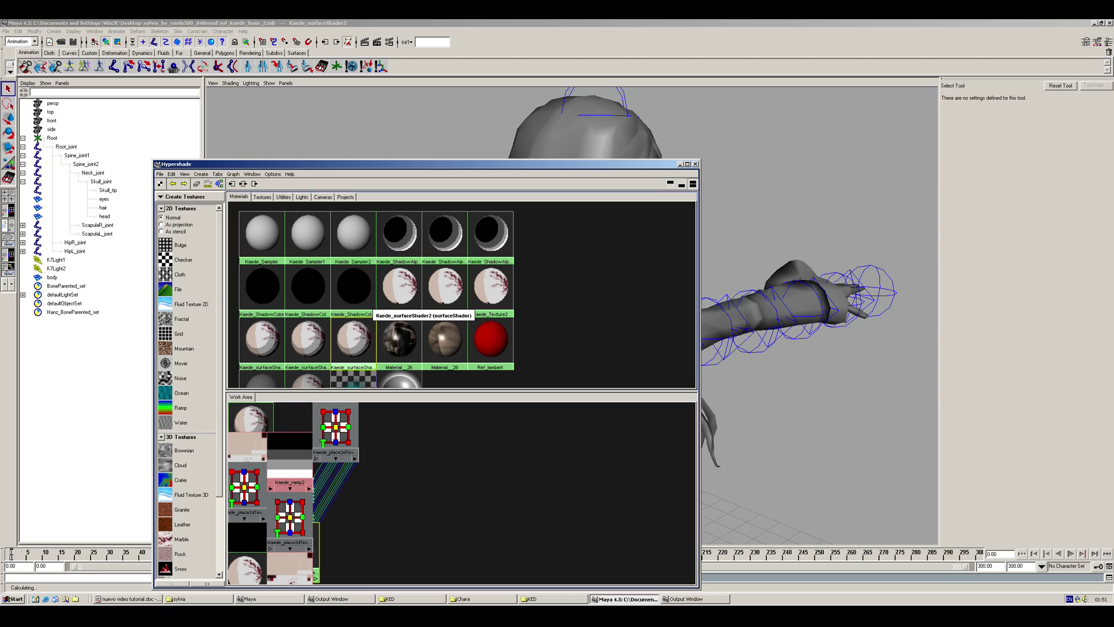
pyautogui.rightClick(307, 342)
pyautogui.click(326, 343)
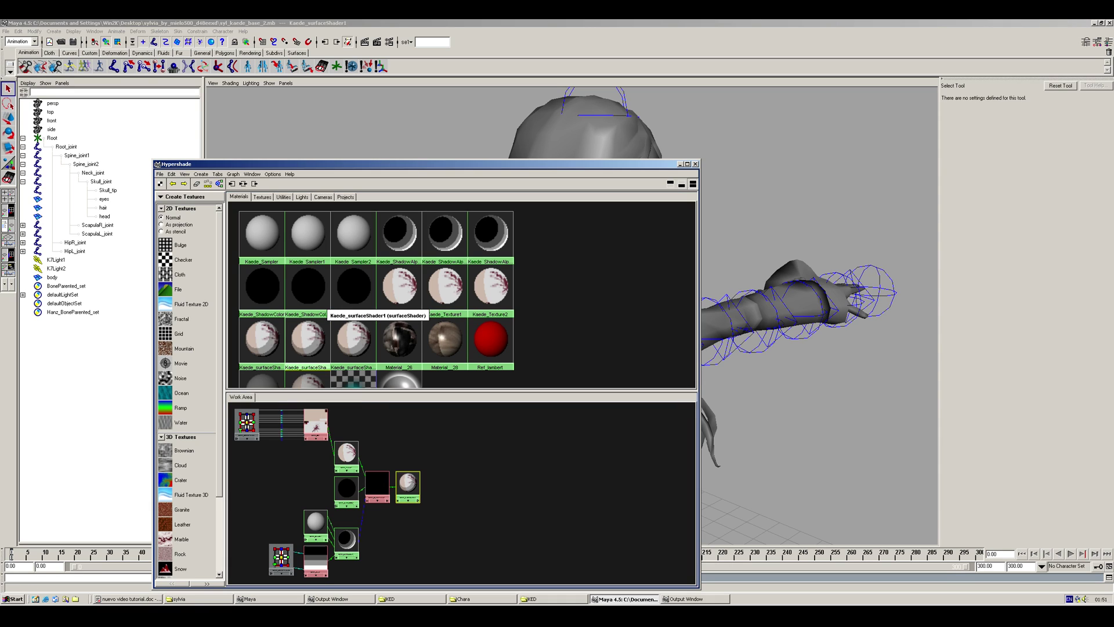
pyautogui.click(317, 422)
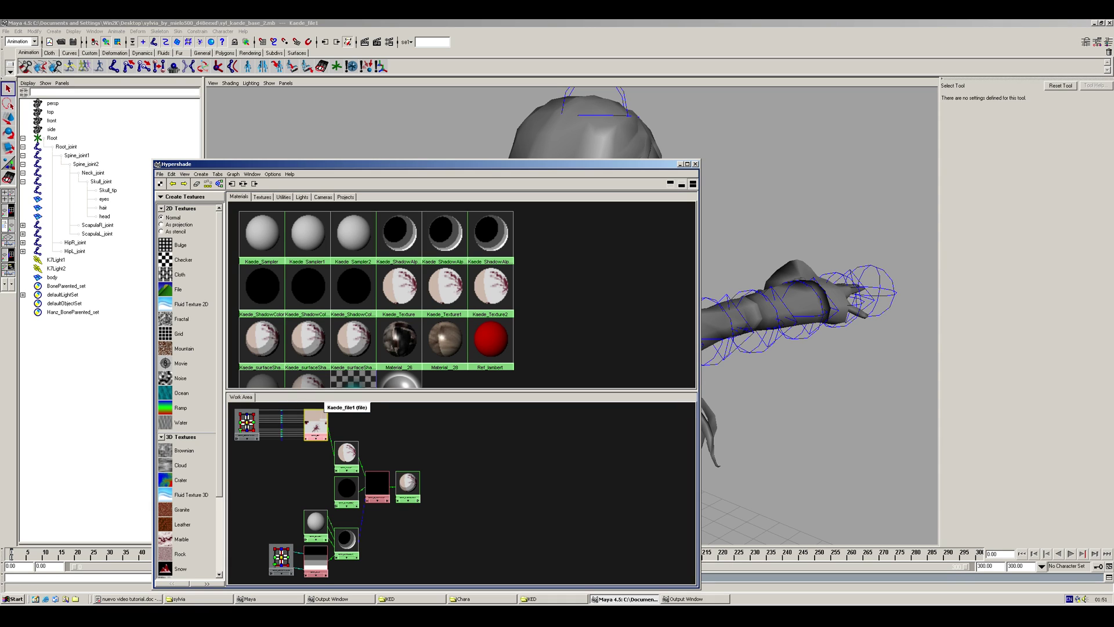
pyautogui.click(1085, 43)
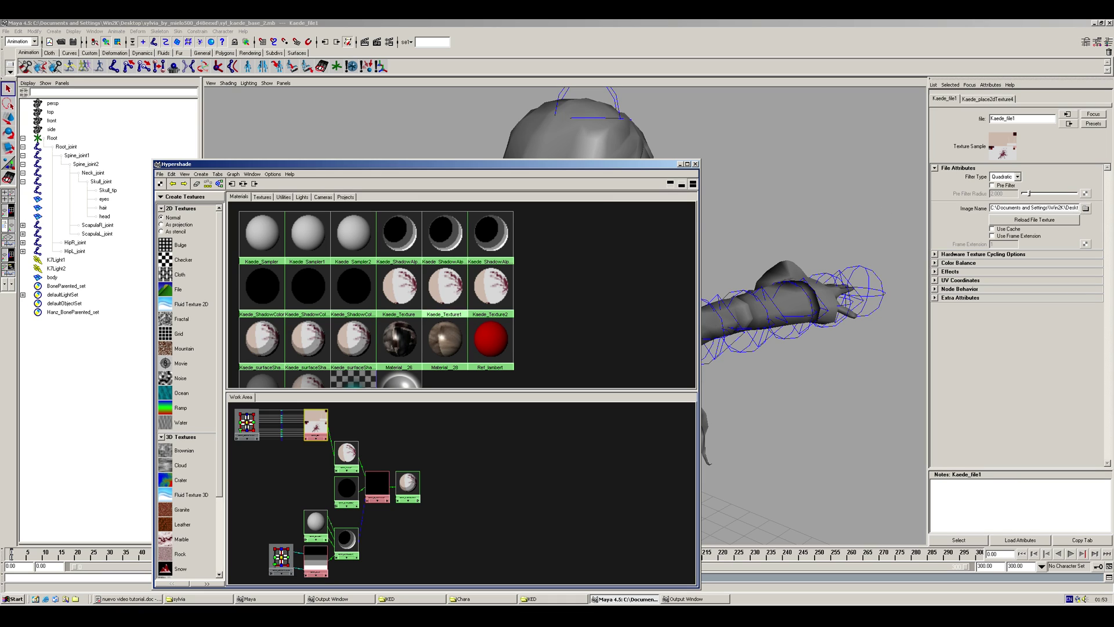
pyautogui.click(1084, 209)
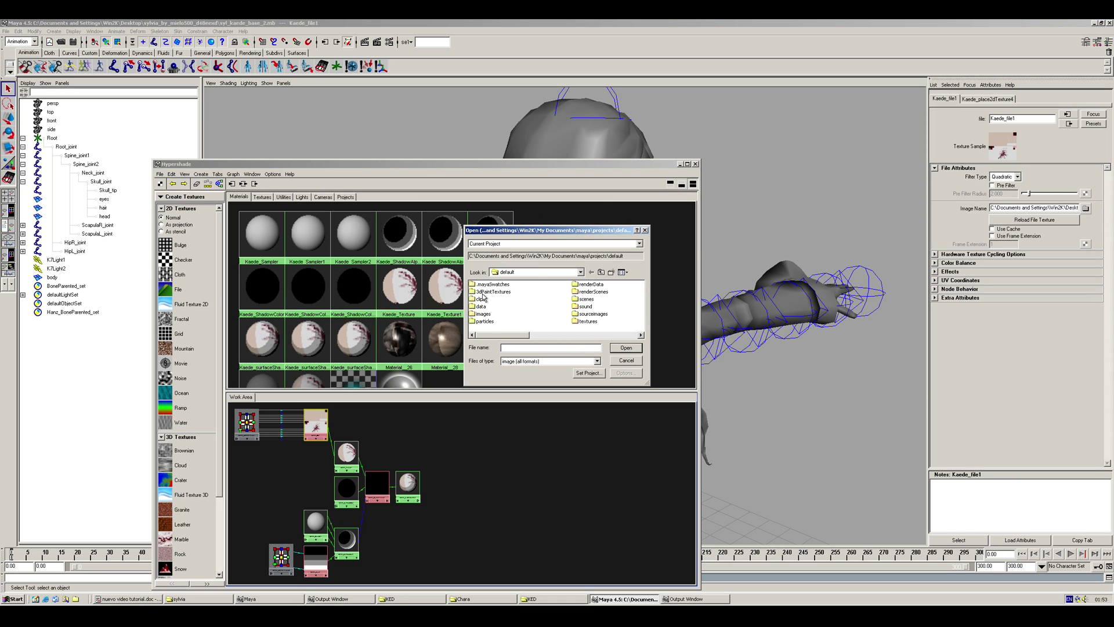
pyautogui.click(530, 273)
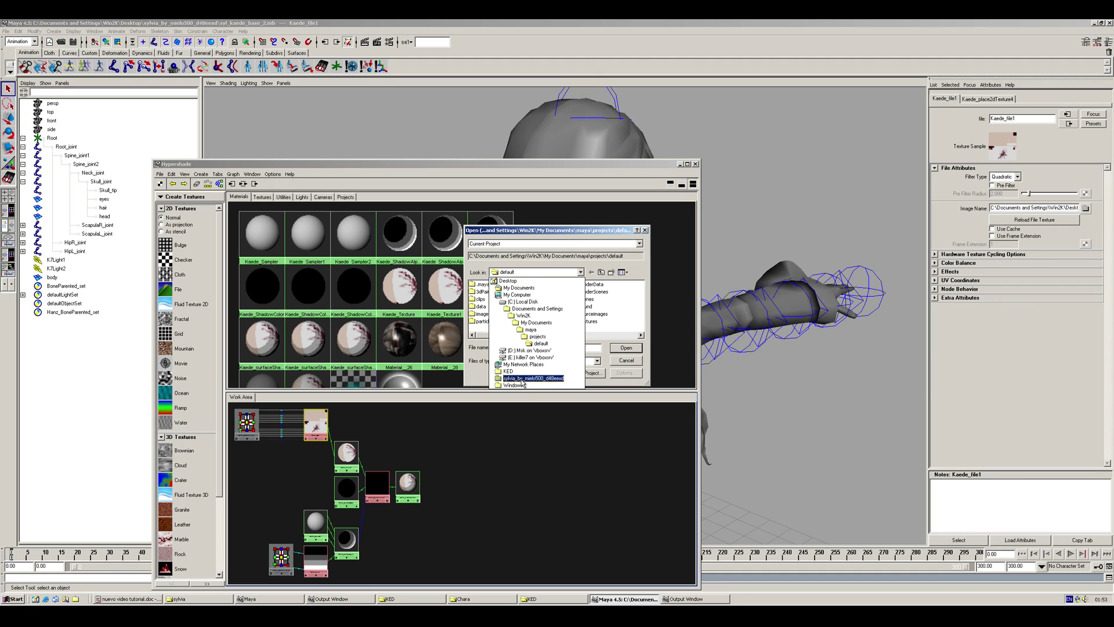
pyautogui.click(533, 379)
pyautogui.doubleClick(484, 300)
pyautogui.doubleClick(489, 293)
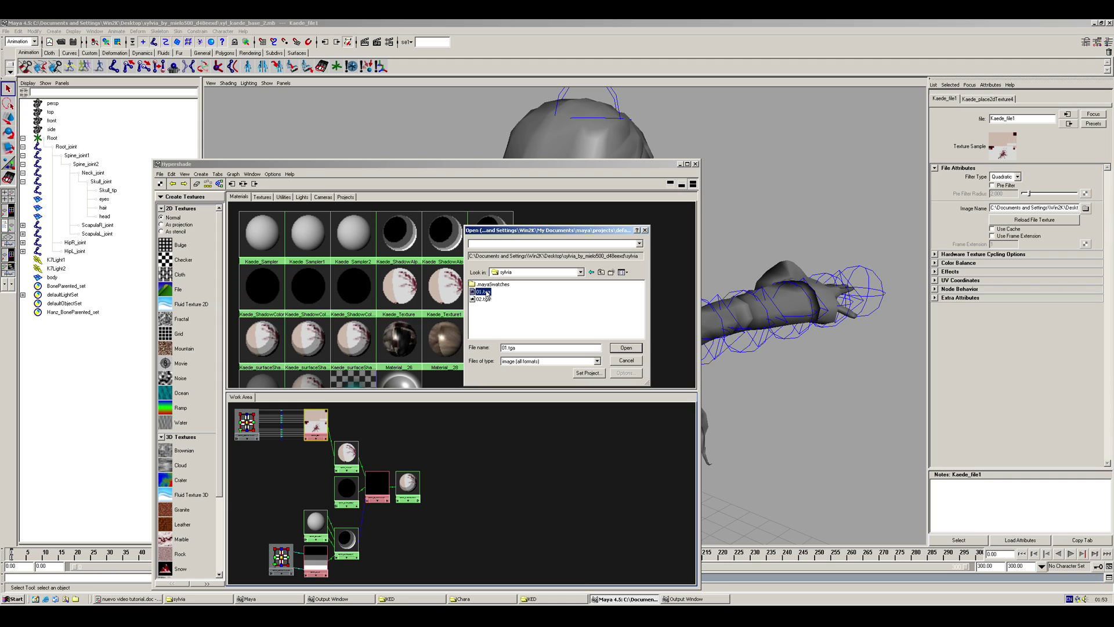
# Step: Graph the network of Kaede_surfaceShader2 and load 02.tga as the image of its file texture Kaede_file2
pyautogui.click(354, 343)
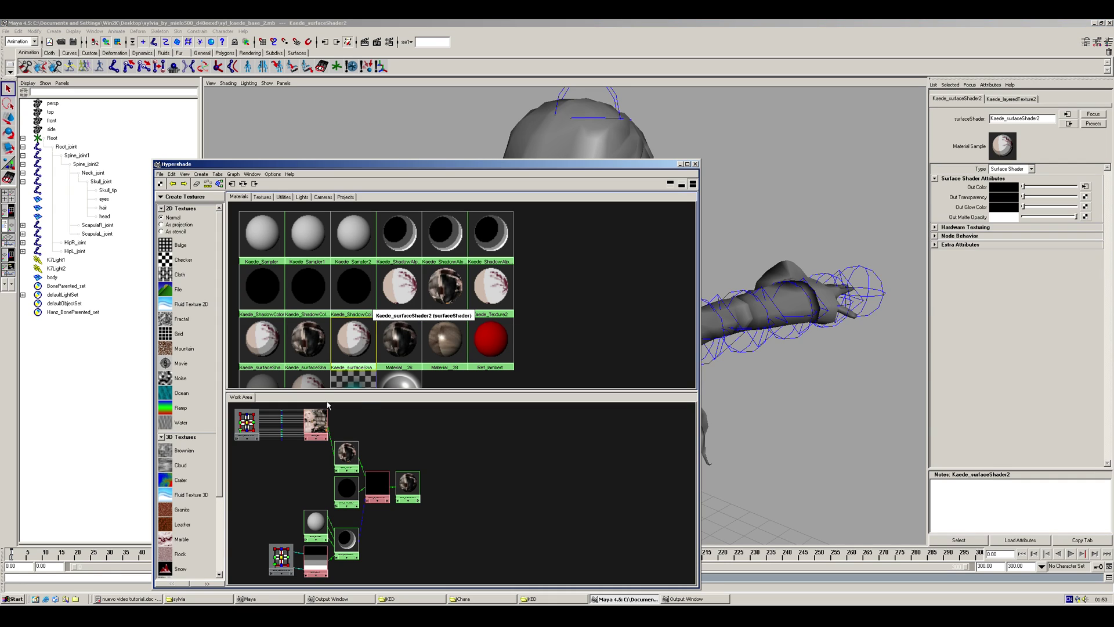
pyautogui.rightClick(351, 356)
pyautogui.click(371, 360)
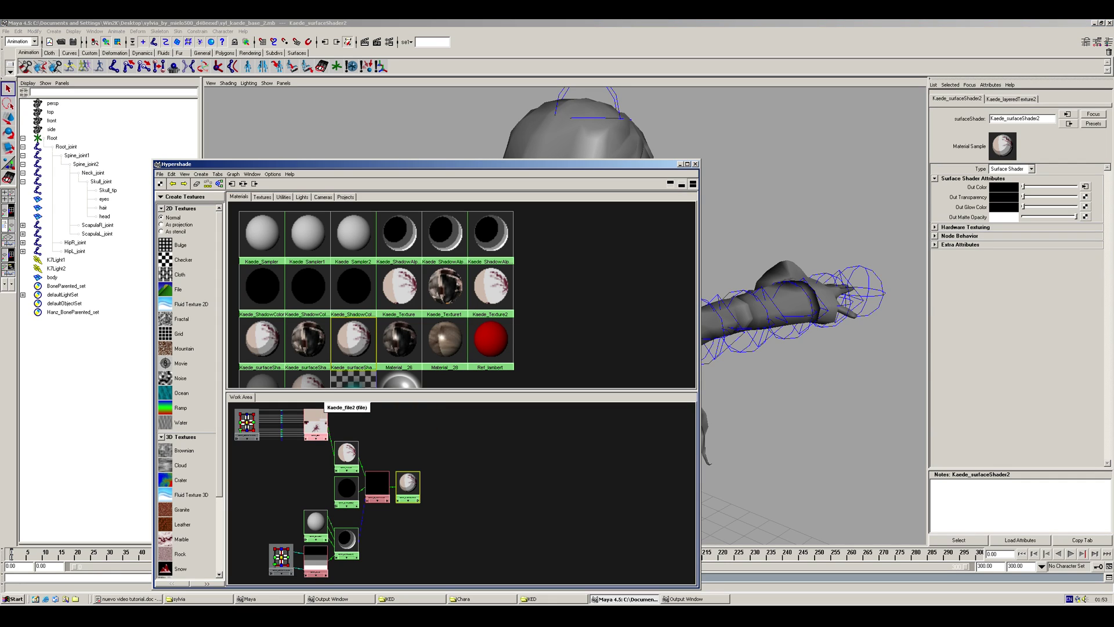
pyautogui.click(316, 423)
pyautogui.click(1086, 208)
pyautogui.doubleClick(482, 300)
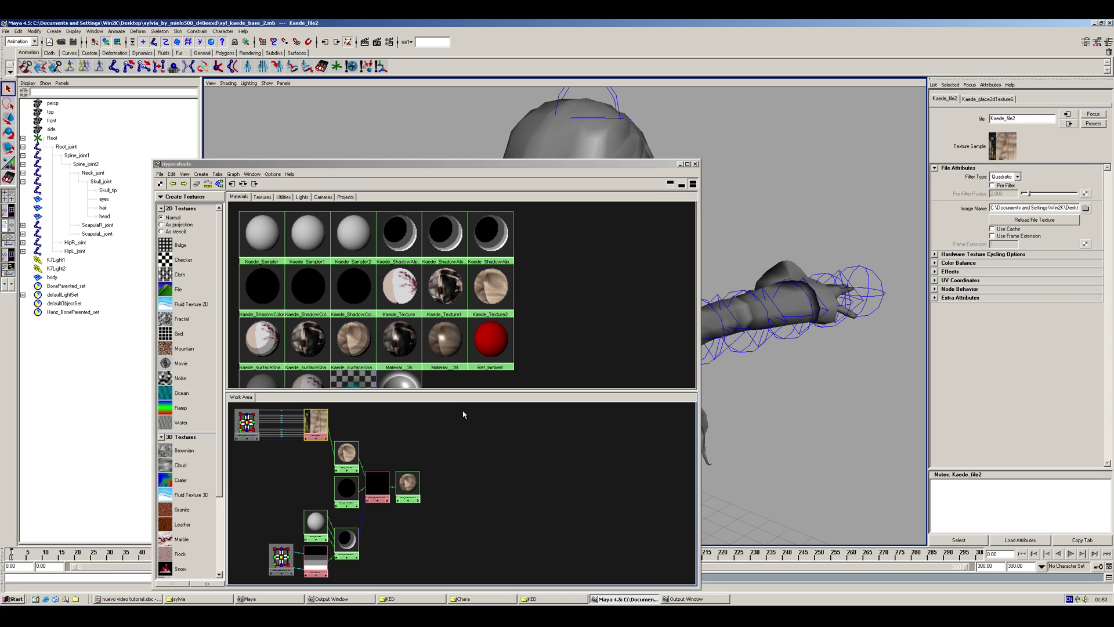
# Step: Rearrange Hypershade and the perspective view so the character's head and the last render are unobstructed beside the material swatches
pyautogui.click(356, 351)
pyautogui.click(325, 324)
pyautogui.moveTo(455, 167); pyautogui.dragTo(921, 196)
pyautogui.keyDown('alt'); pyautogui.moveTo(497, 263); pyautogui.dragTo(381, 257, button='middle'); pyautogui.keyUp('alt')
pyautogui.moveTo(696, 193); pyautogui.dragTo(646, 160)
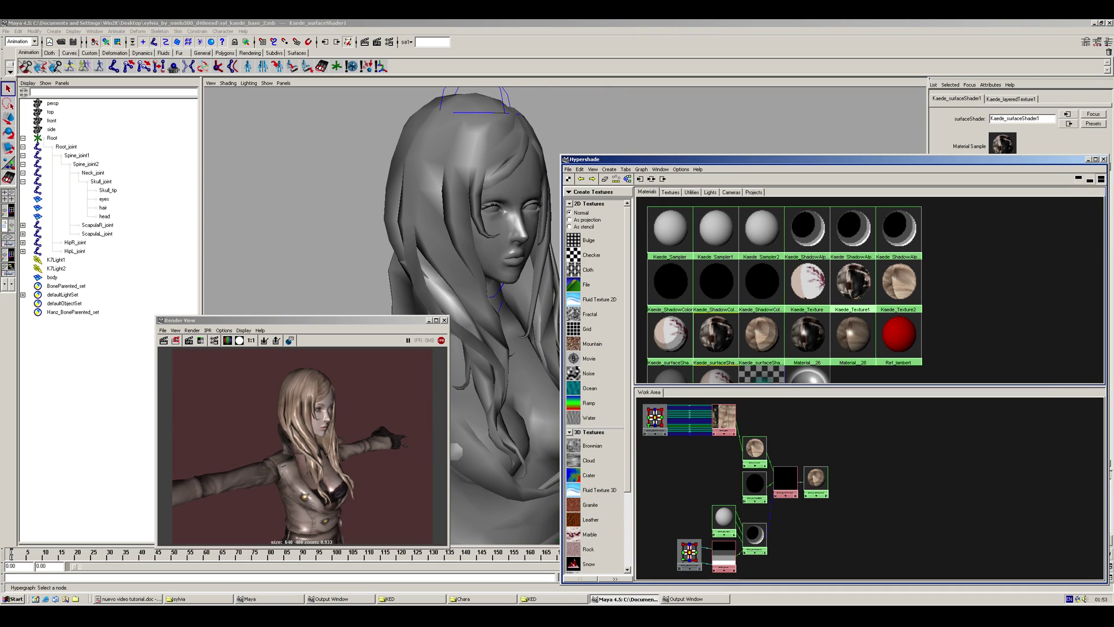
pyautogui.click(807, 333)
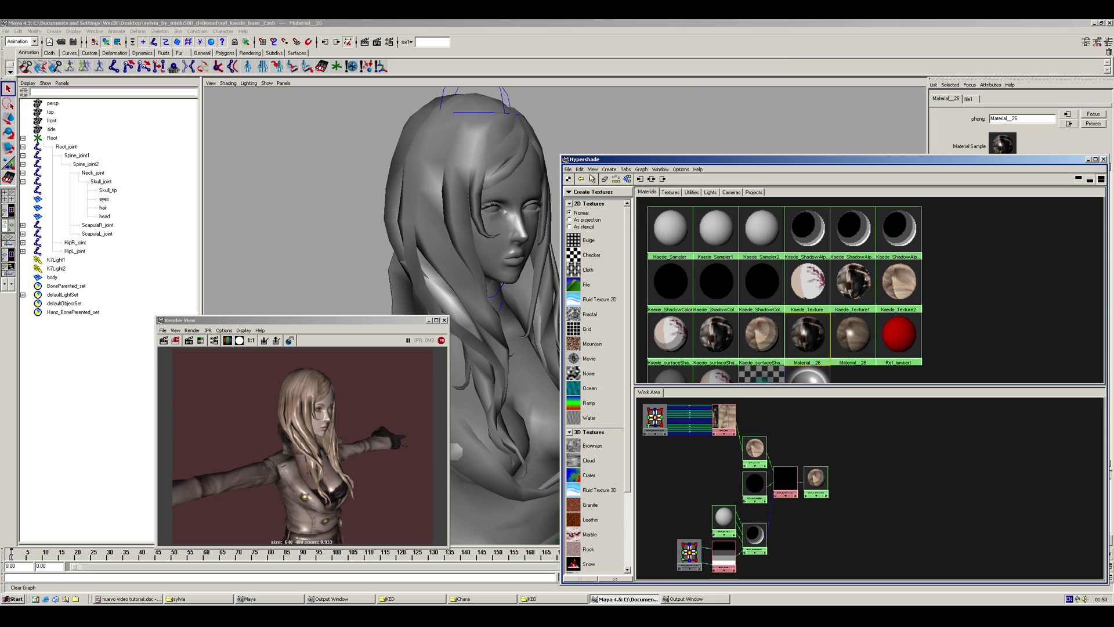
pyautogui.click(580, 169)
pyautogui.click(580, 169)
pyautogui.click(584, 171)
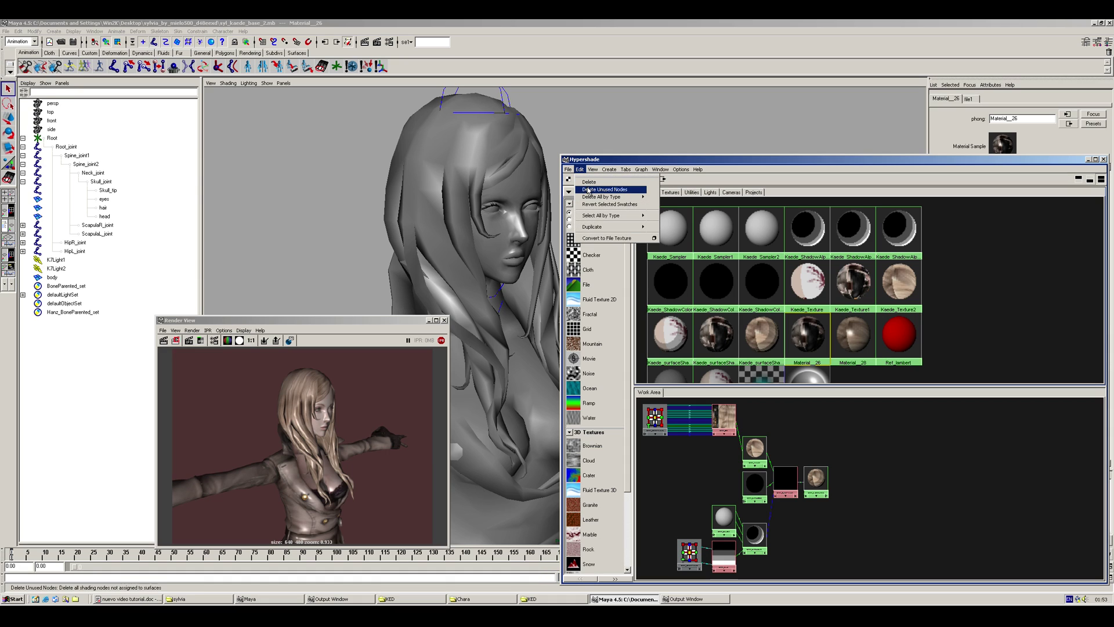
pyautogui.click(588, 190)
pyautogui.rightClick(856, 341)
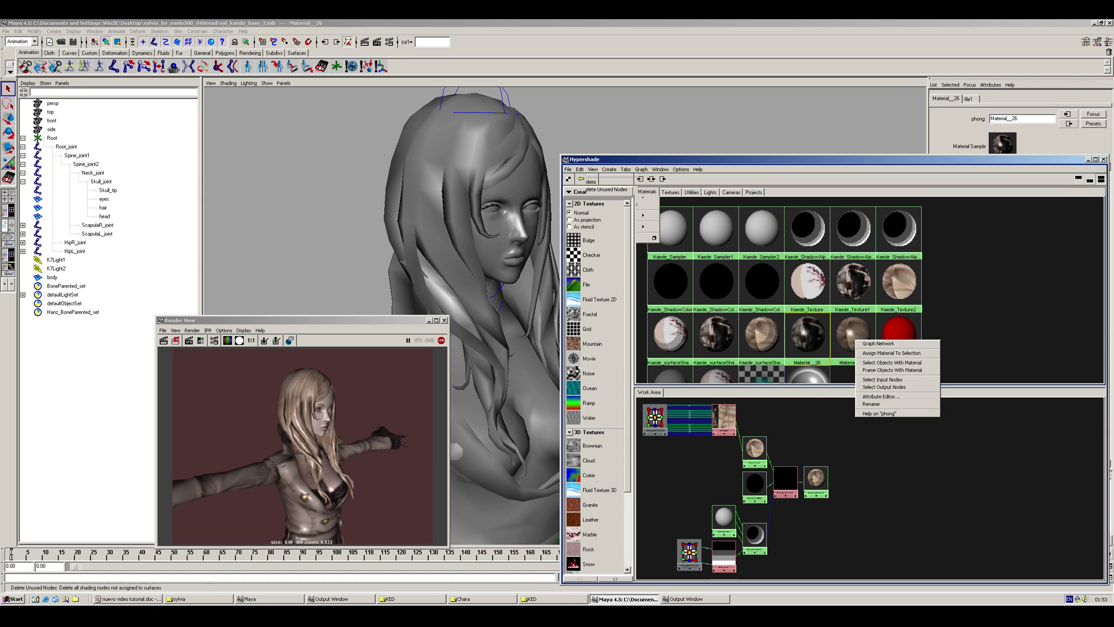
pyautogui.rightClick(809, 332)
pyautogui.click(824, 395)
# Step: Select everything that uses Material__26 and assign Kaede_surfaceShader1 to it
pyautogui.rightClick(806, 329)
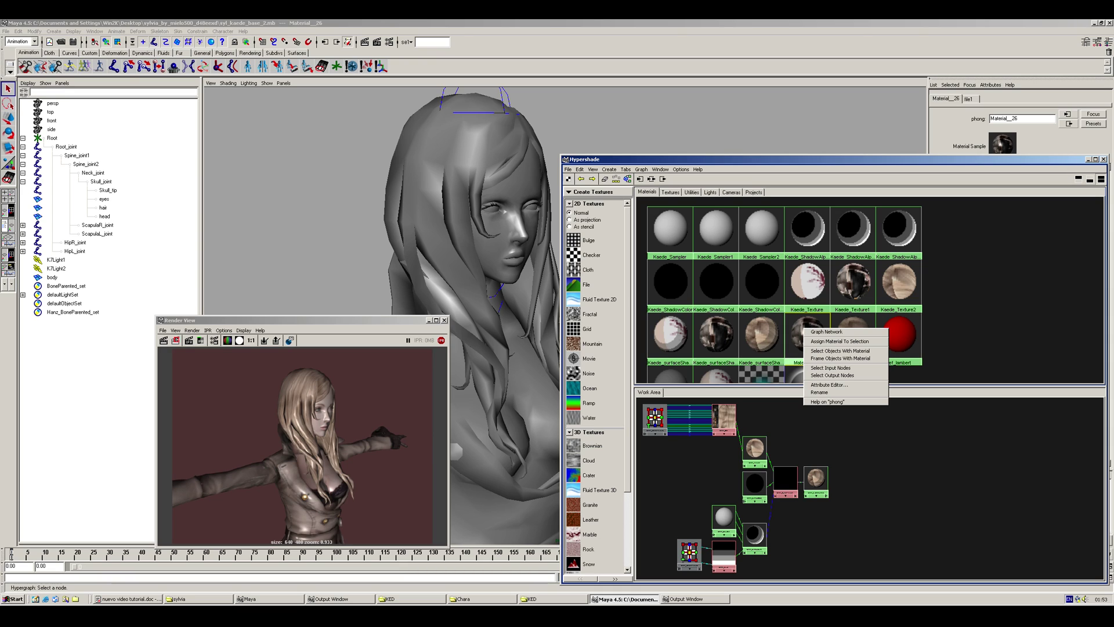
pyautogui.click(841, 350)
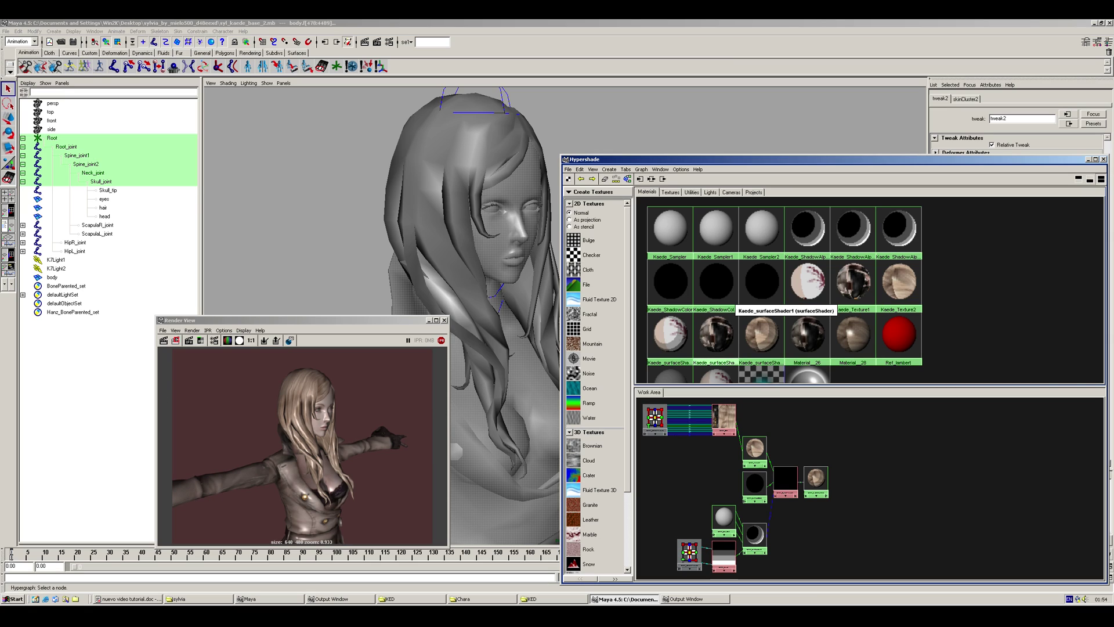
pyautogui.rightClick(726, 332)
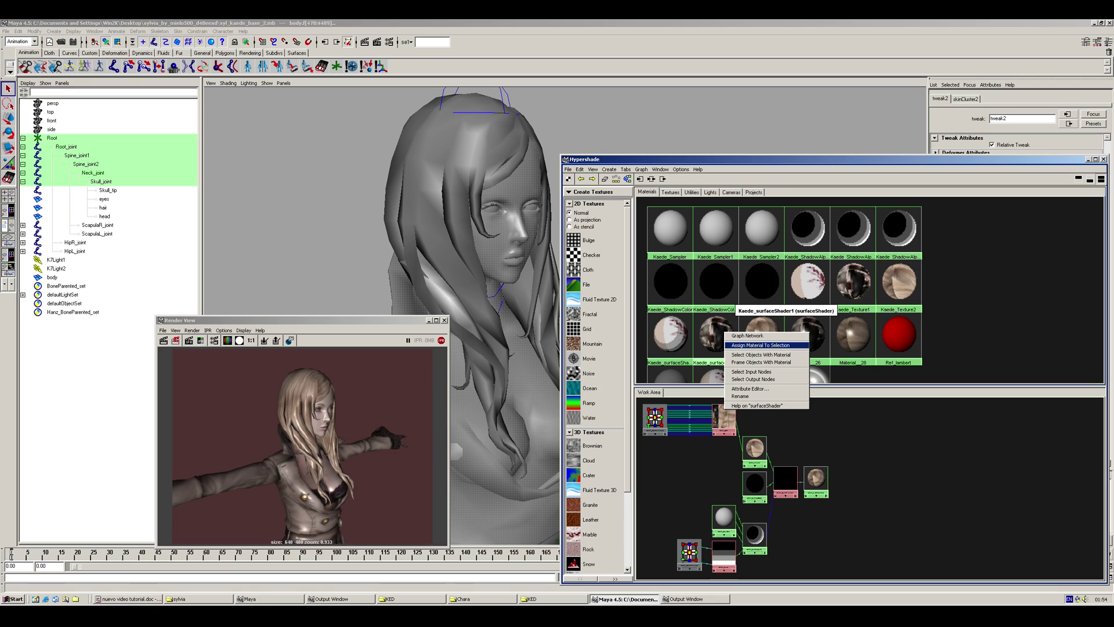
pyautogui.click(742, 344)
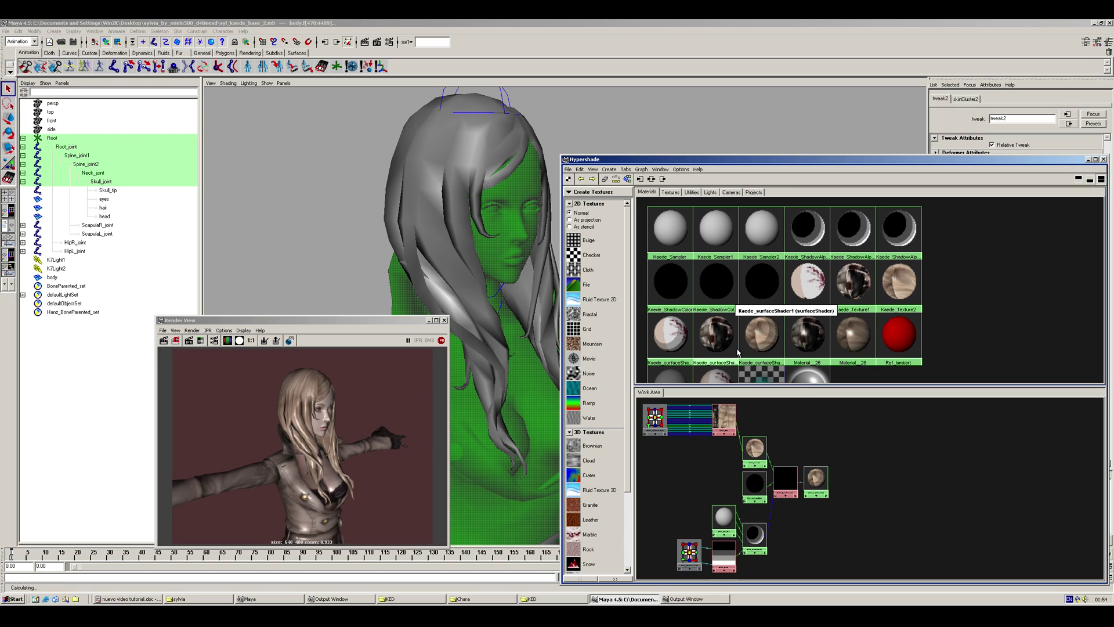
# Step: Clear the selection and turn on hardware texturing in the perspective view
pyautogui.click(241, 113)
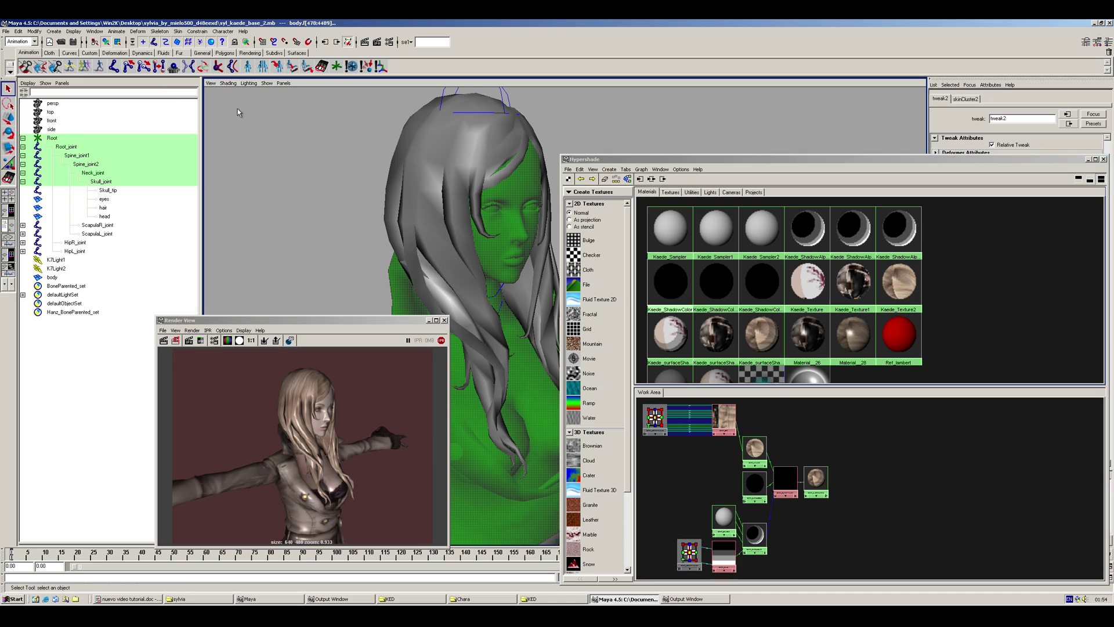
pyautogui.click(228, 83)
pyautogui.click(247, 196)
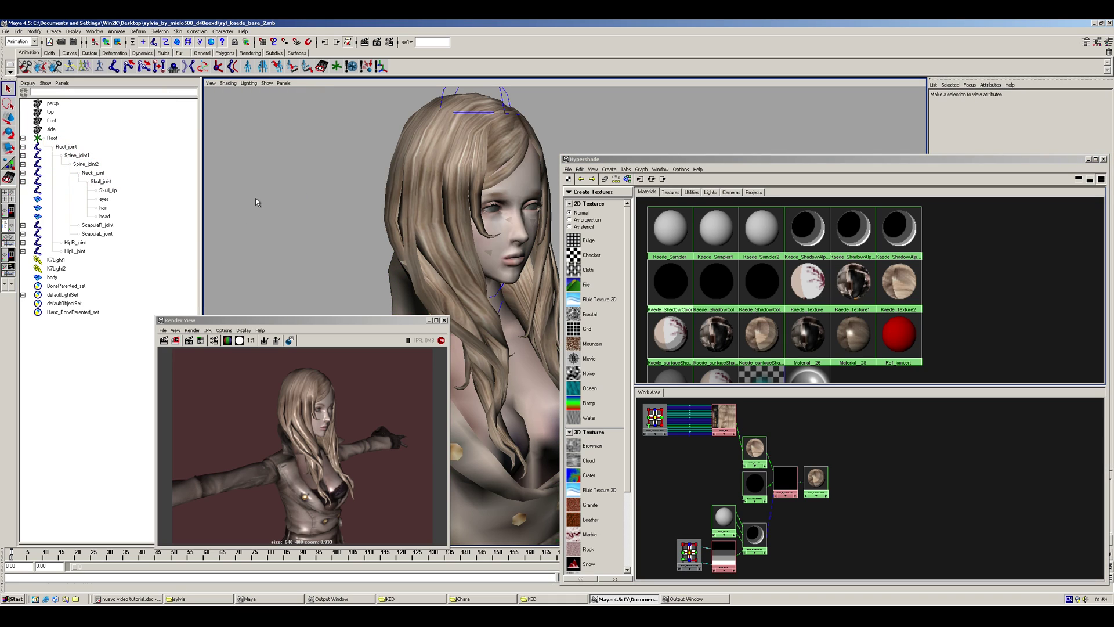
# Step: Select everything that uses Material__28, including the hair, and assign Kaede_surfaceShader2 to it
pyautogui.click(469, 158)
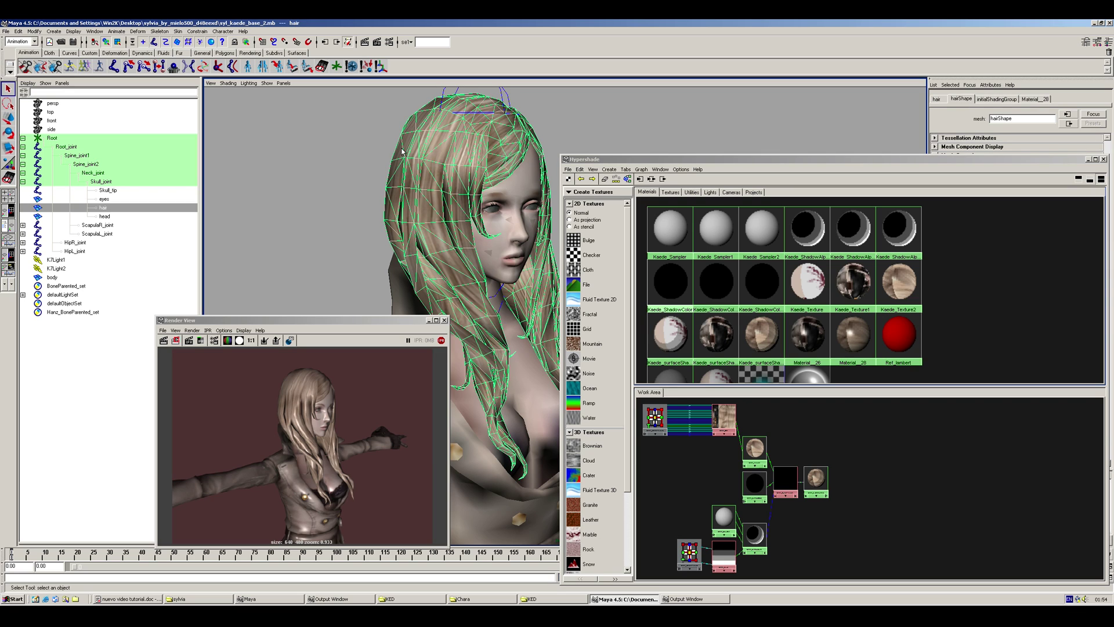
pyautogui.rightClick(853, 339)
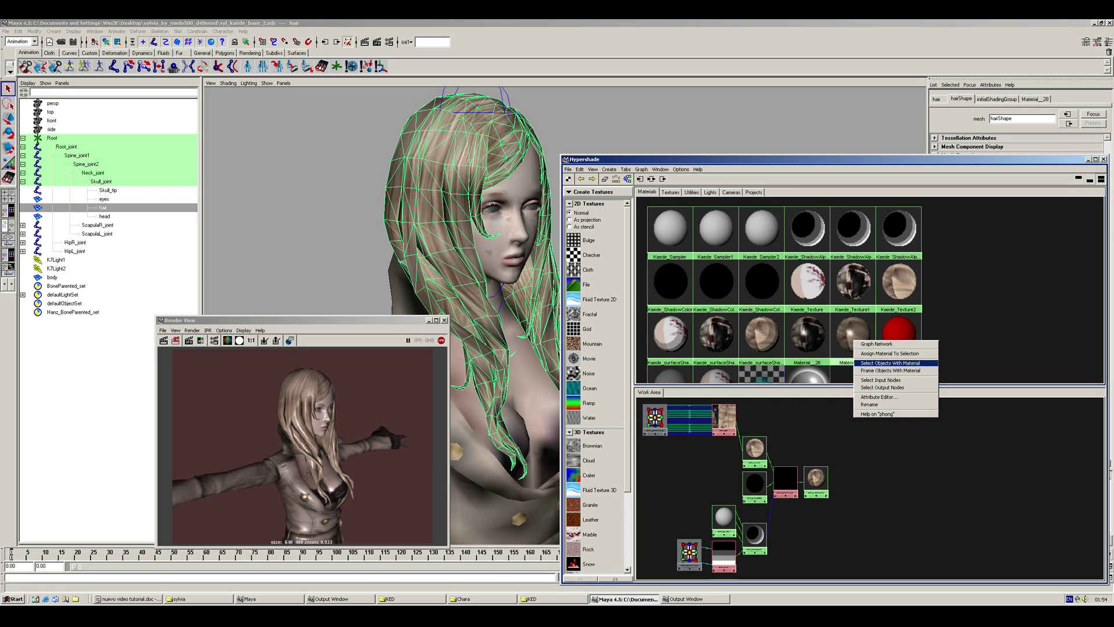
pyautogui.click(888, 363)
pyautogui.rightClick(771, 342)
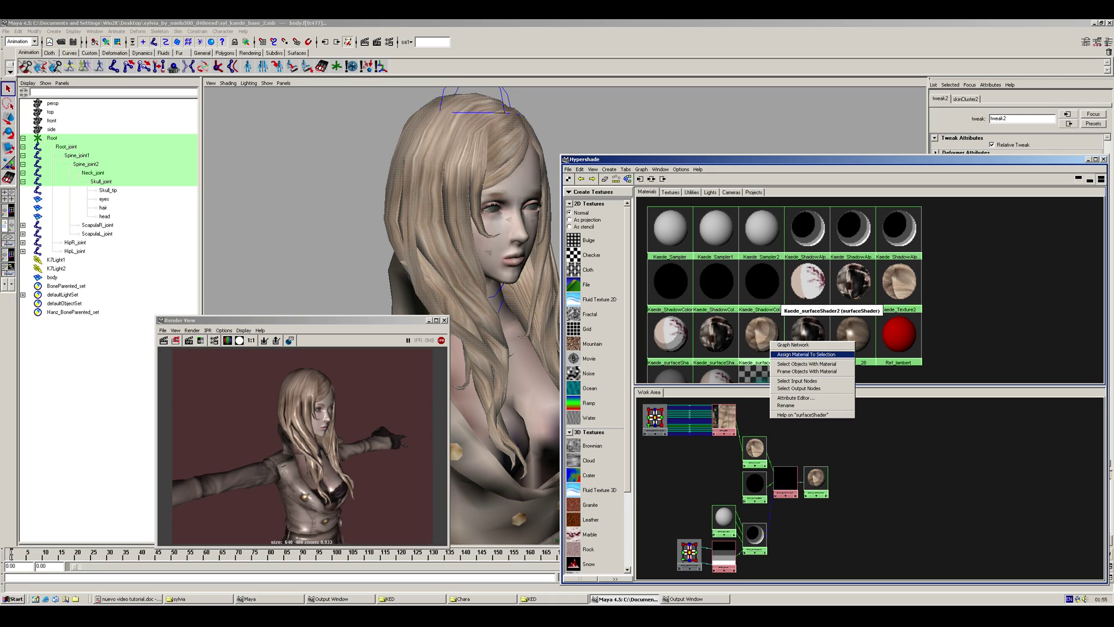
pyautogui.click(806, 354)
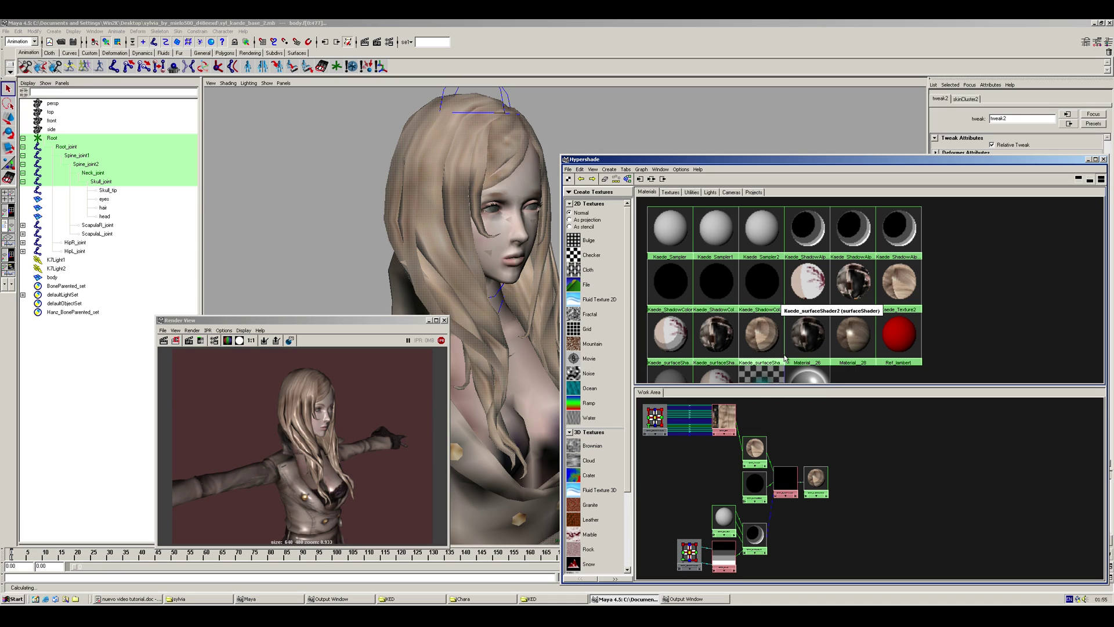
# Step: Render the character's head and upper body again with the newly assigned surface shaders
pyautogui.click(164, 340)
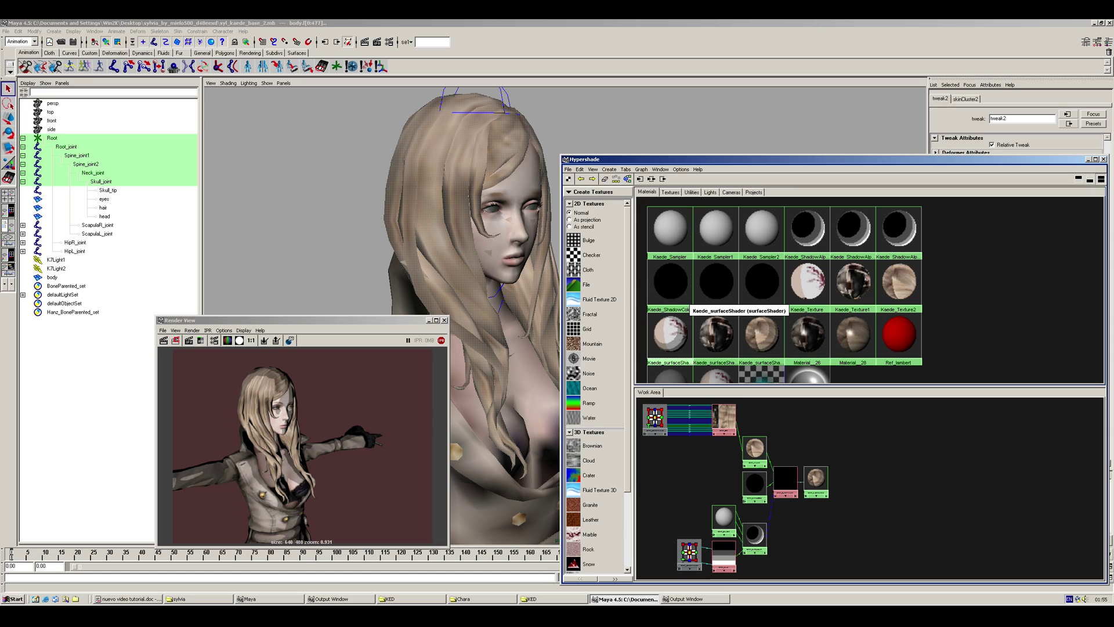
pyautogui.click(111, 454)
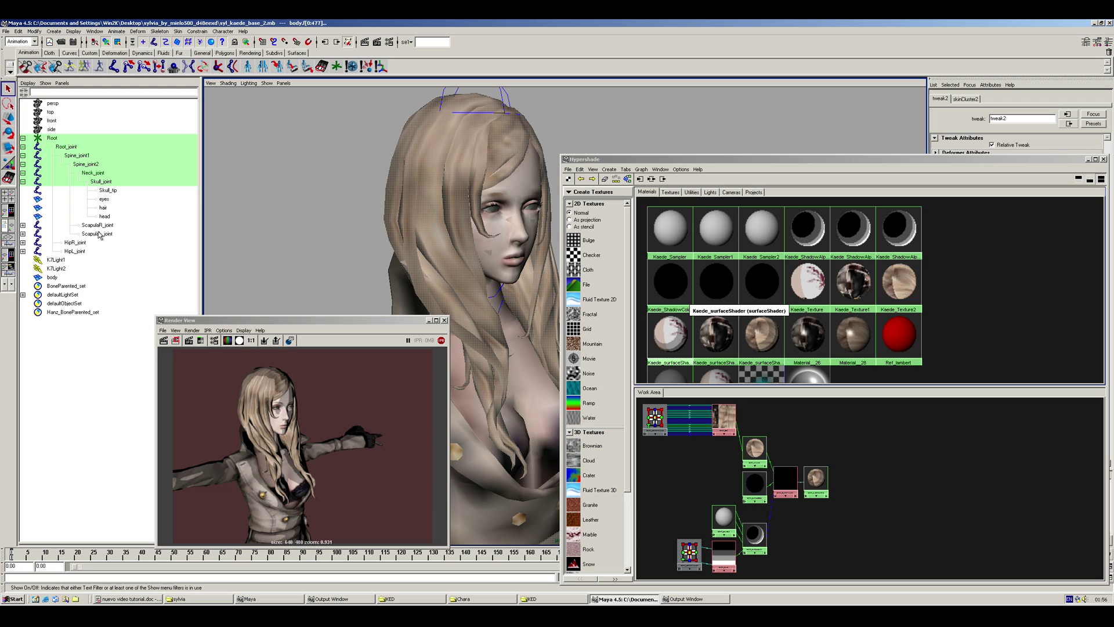
# Step: Save the scene as a new version named syl_kaede_base_3
pyautogui.click(5, 31)
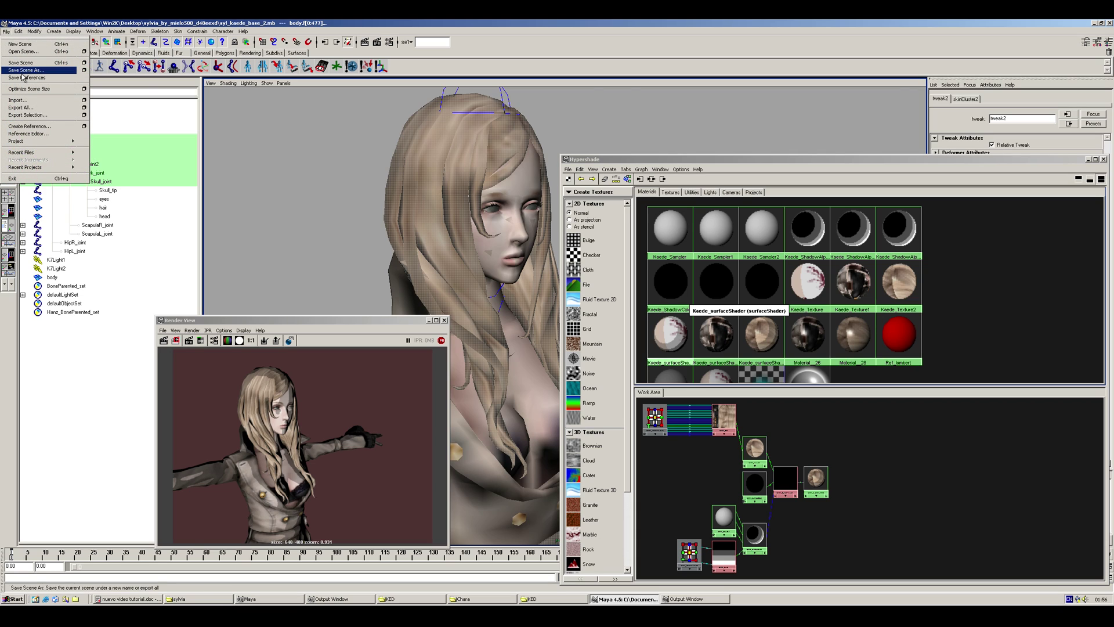
pyautogui.click(19, 70)
pyautogui.click(499, 306)
pyautogui.click(541, 348)
pyautogui.press('BackSpace')
pyautogui.write('3')
pyautogui.click(626, 348)
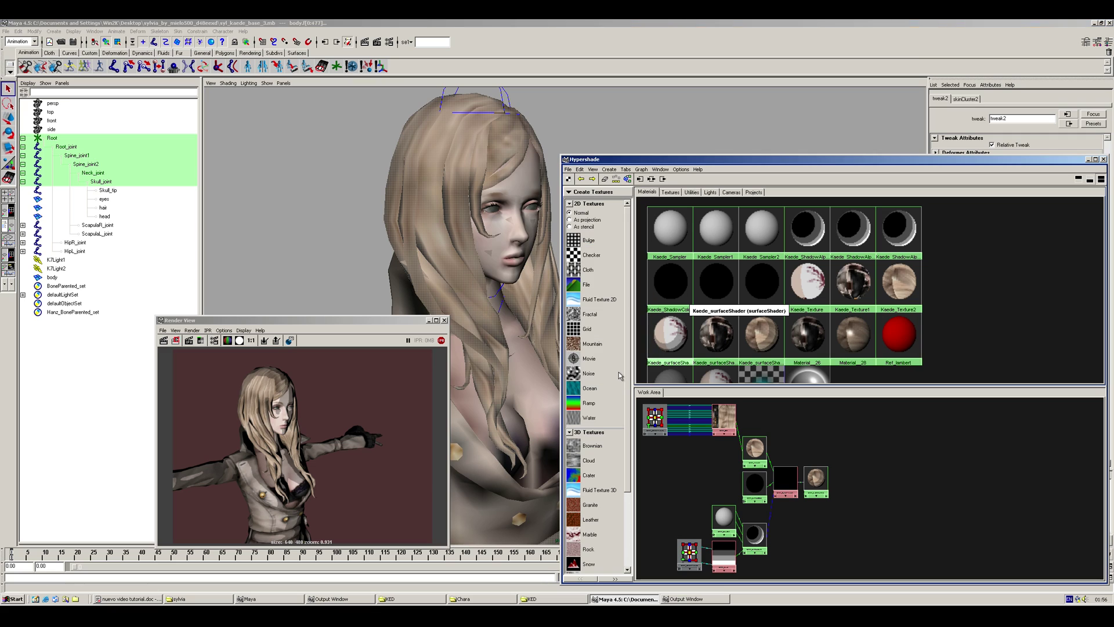
# Step: Start exporting the entire scene and create a Desktop folder named exporta, opening it as the export destination
pyautogui.click(7, 32)
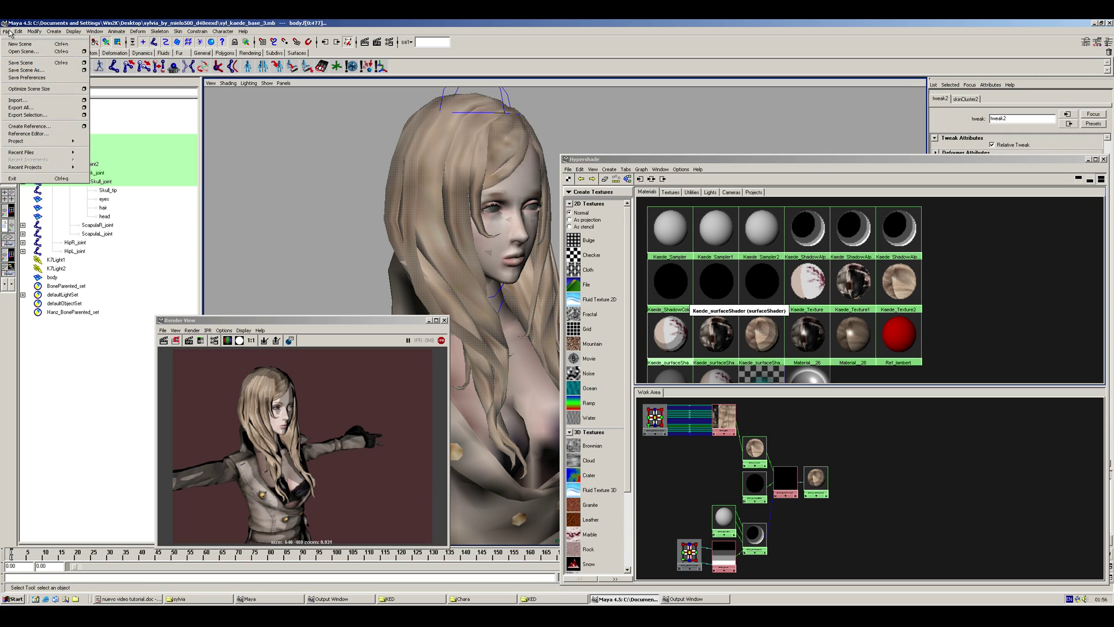
pyautogui.click(21, 108)
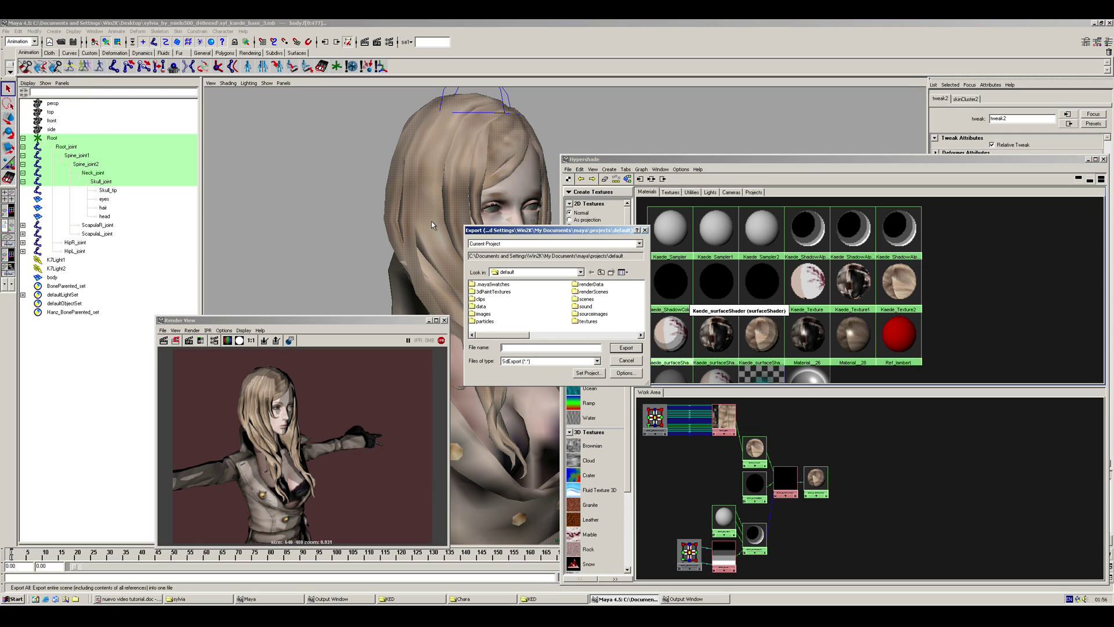
pyautogui.click(529, 273)
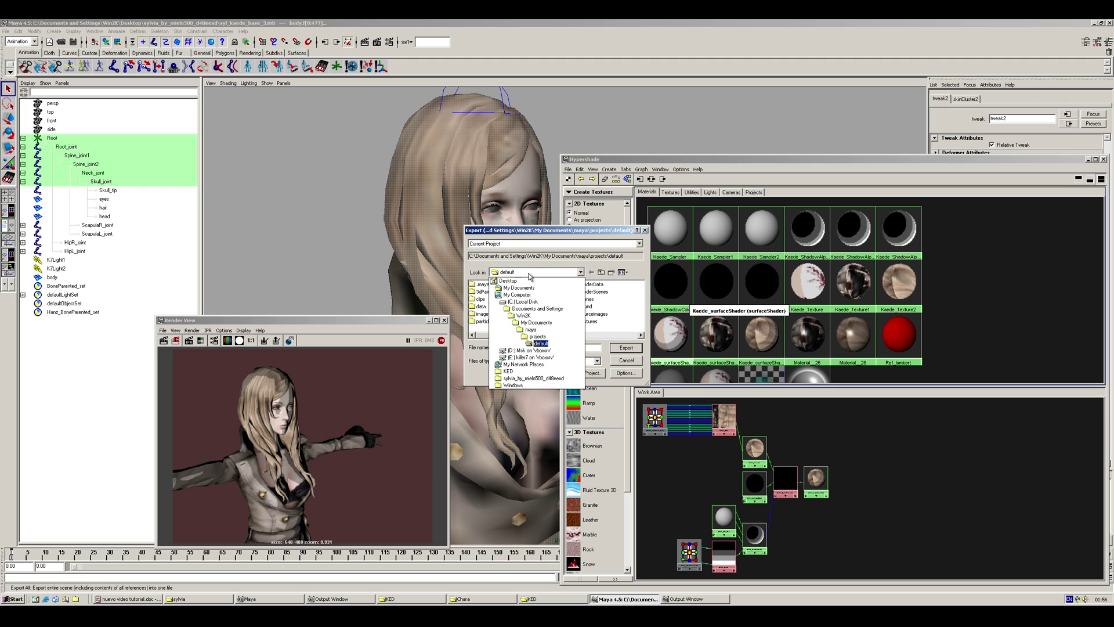
pyautogui.click(509, 281)
pyautogui.rightClick(581, 330)
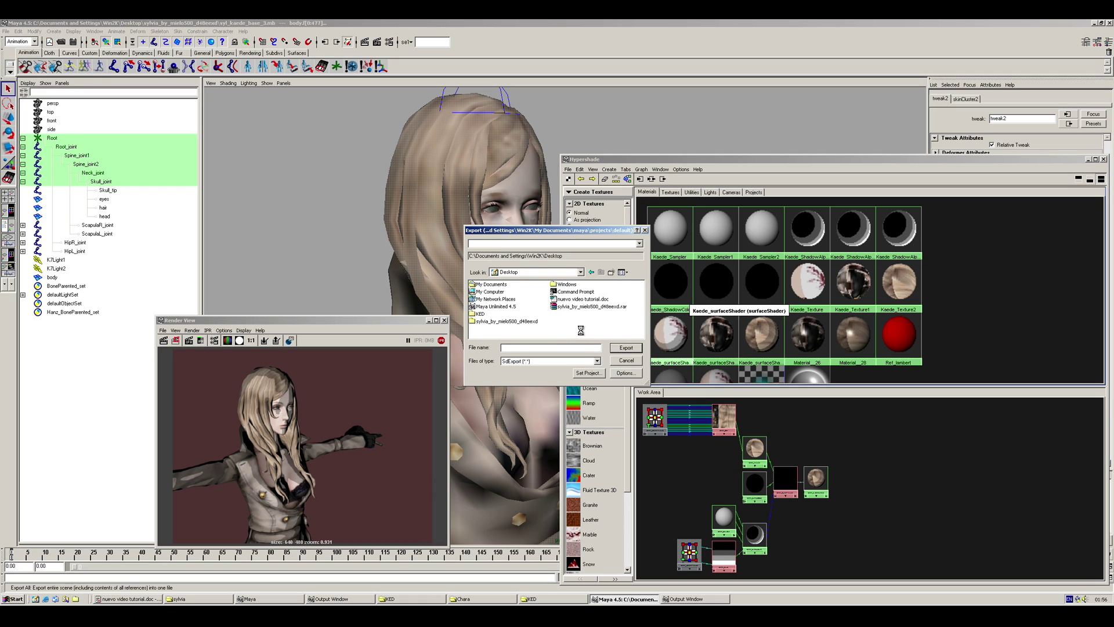
pyautogui.moveTo(613, 394)
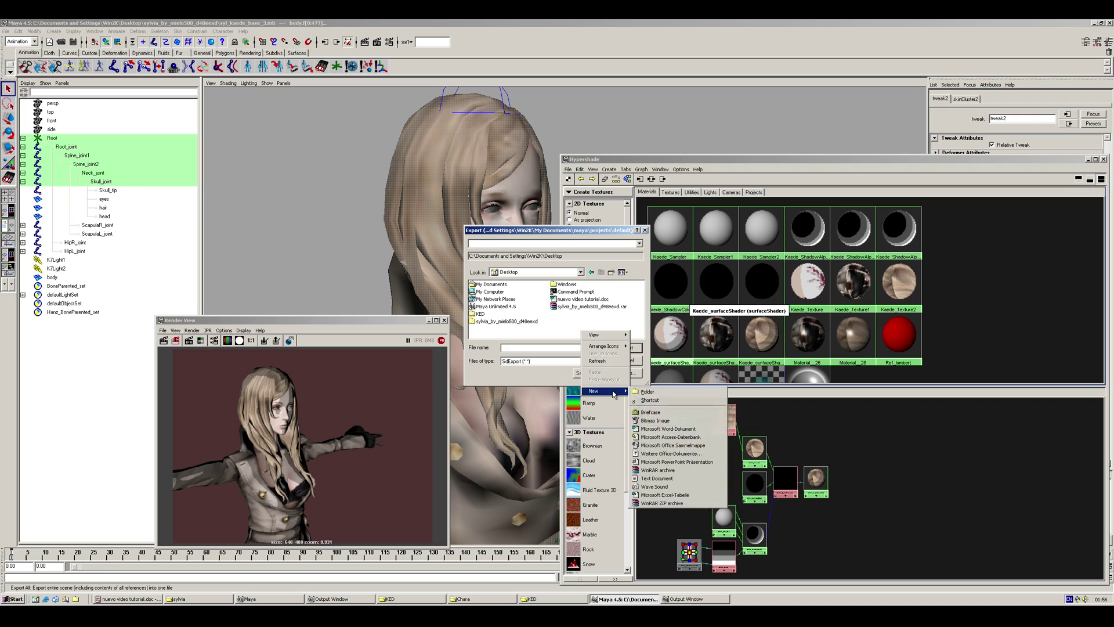
pyautogui.click(649, 391)
pyautogui.write('exporta')
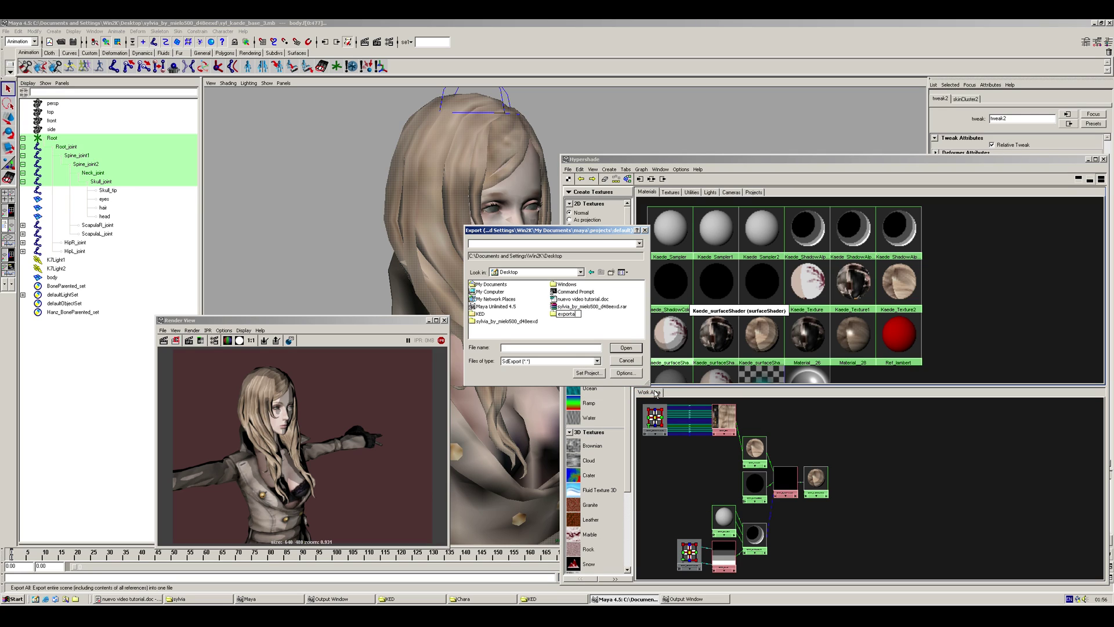
pyautogui.press('Return')
pyautogui.doubleClick(567, 314)
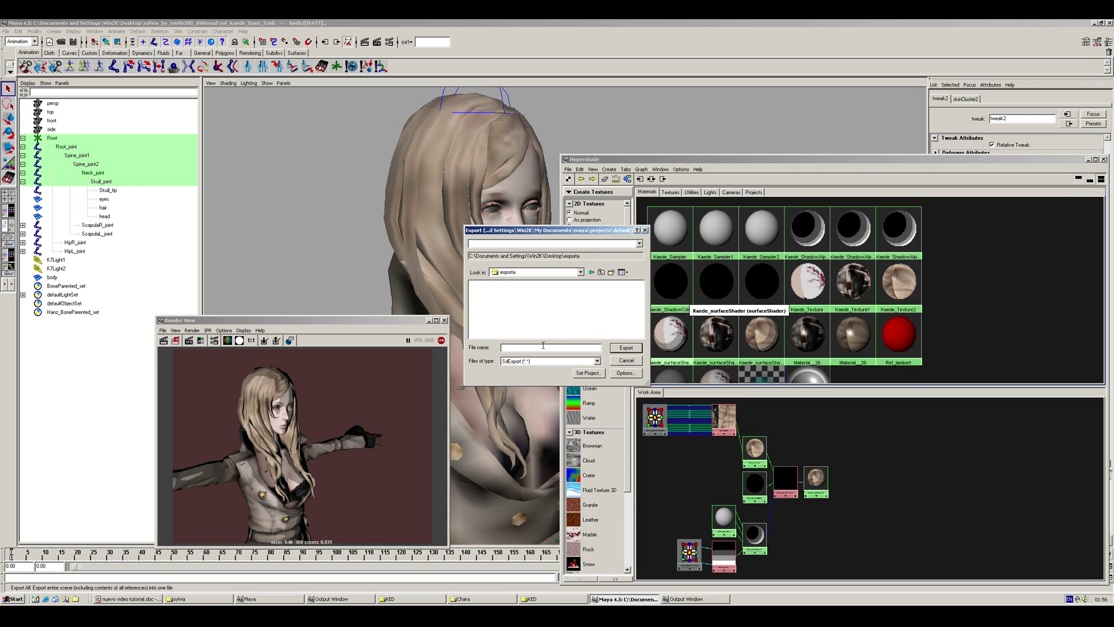